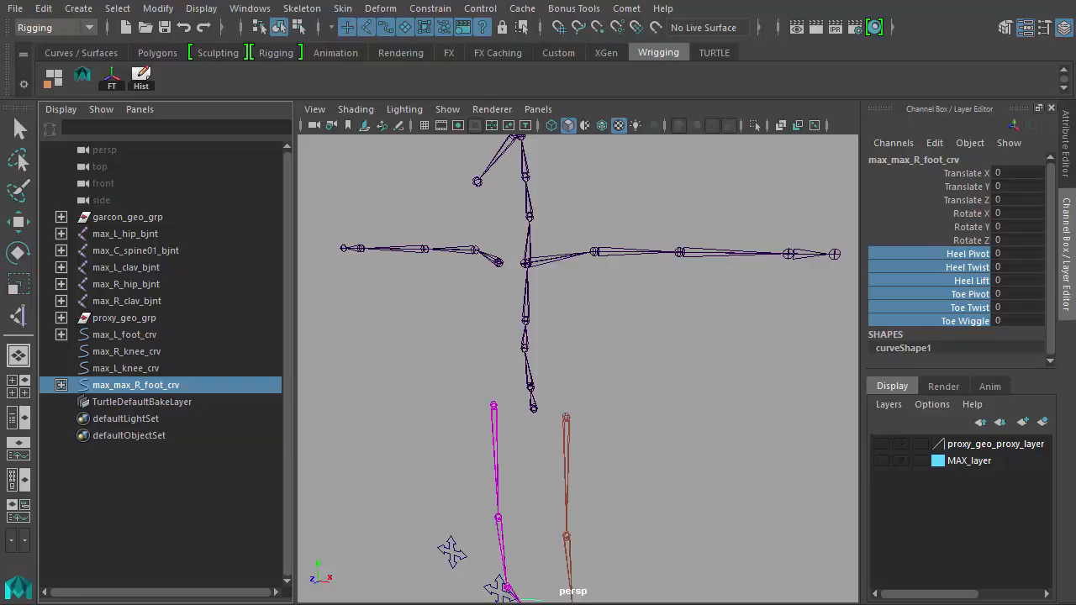
- Examine the skeleton and its left arm joint chain, starting from max_L_bras01_bjnt
right_click_drag(629, 365, 520, 378, "alt")
right_click_drag(651, 374, 564, 367, "alt")
right_click_drag(424, 346, 320, 337, "alt")
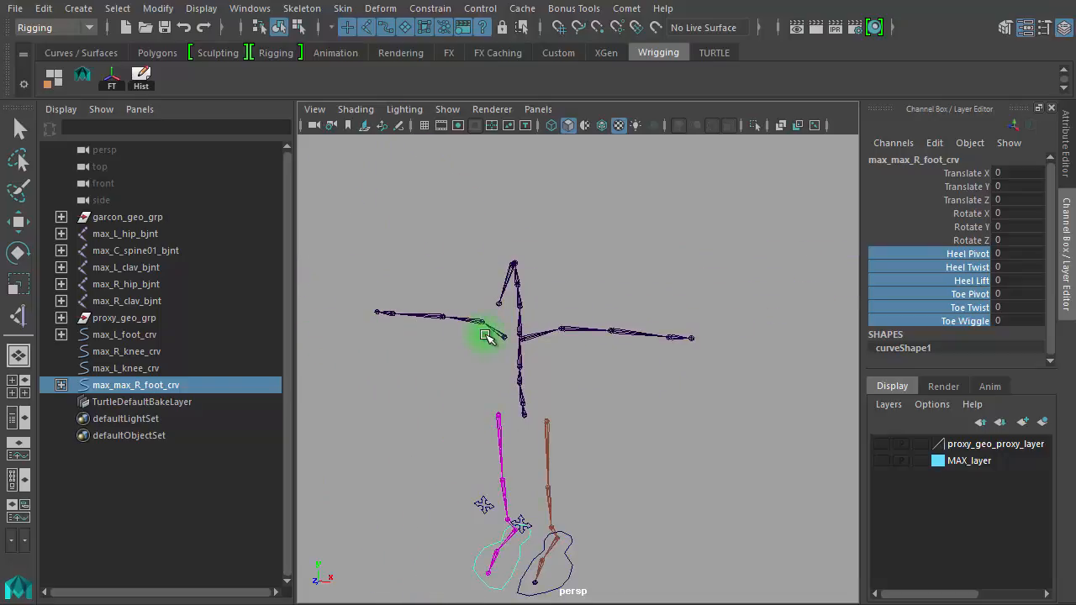
right_click_drag(585, 366, 720, 391, "alt")
middle_click_drag(721, 392, 594, 411, "alt")
left_click_drag(547, 402, 541, 312, "alt")
left_click_drag(551, 263, 551, 309)
left_click_drag(561, 387, 638, 388, "alt")
middle_click_drag(639, 389, 504, 436, "alt")
scroll(536, 417, "down", 4)
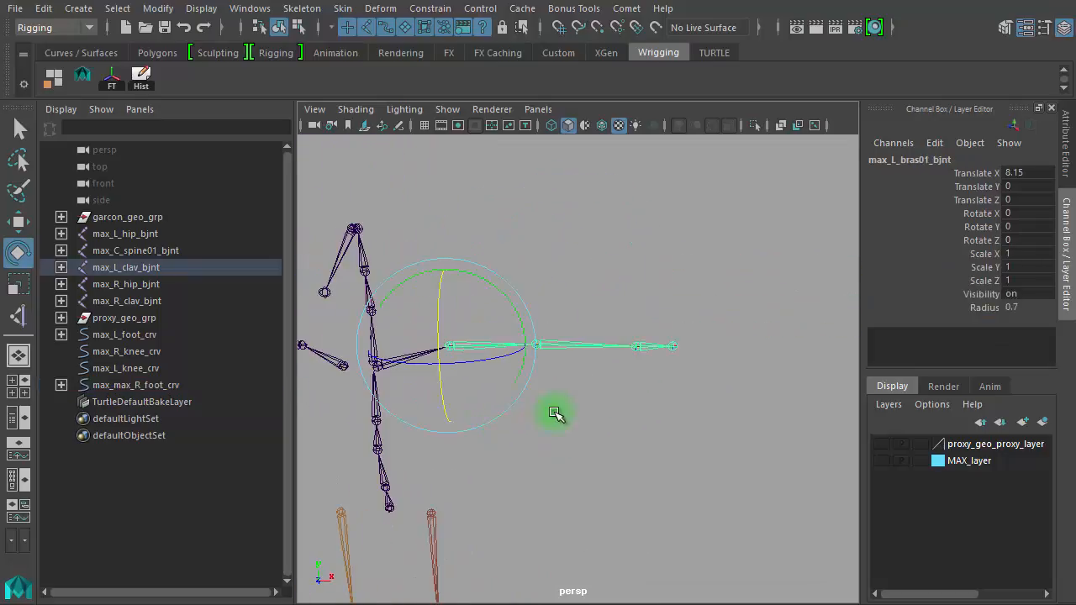
left_click(658, 408)
left_click(486, 334)
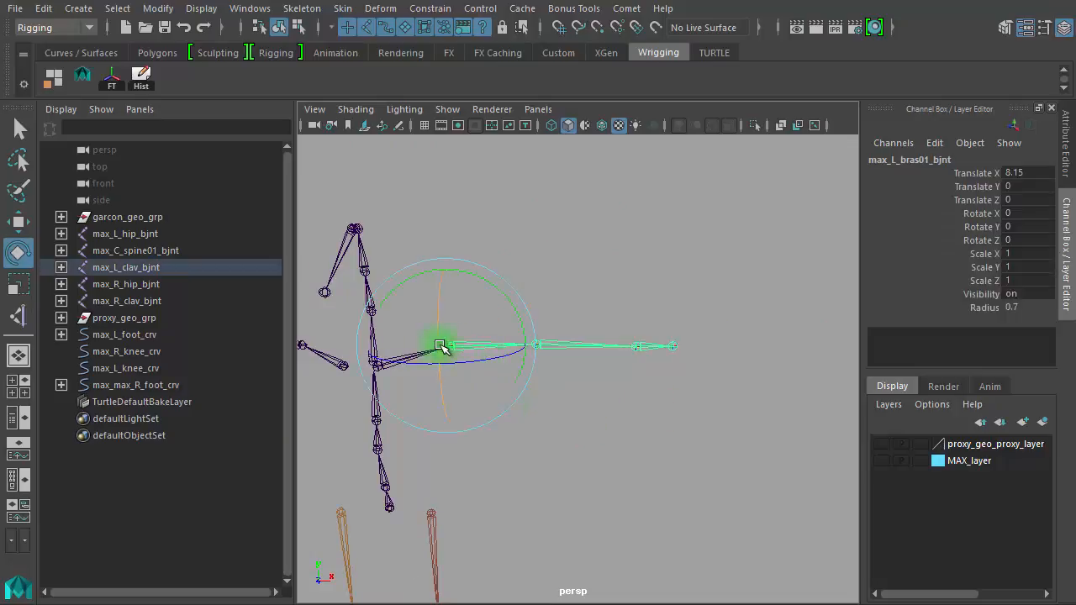
left_click(641, 376)
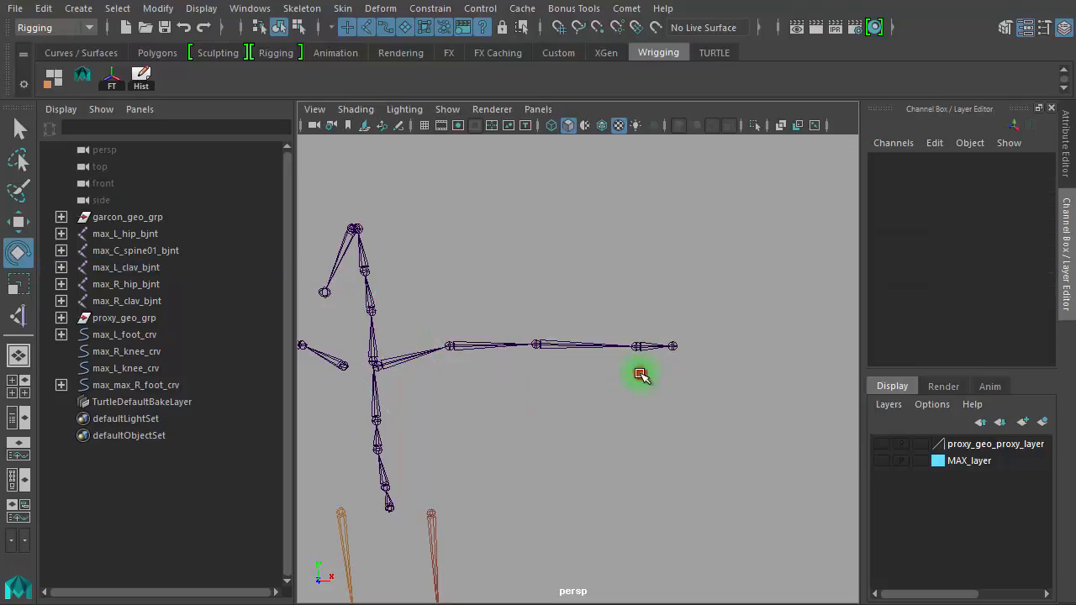
- Show MAX_layer with X-ray joints over the left hand and switch to the four-view layout
left_click(882, 461)
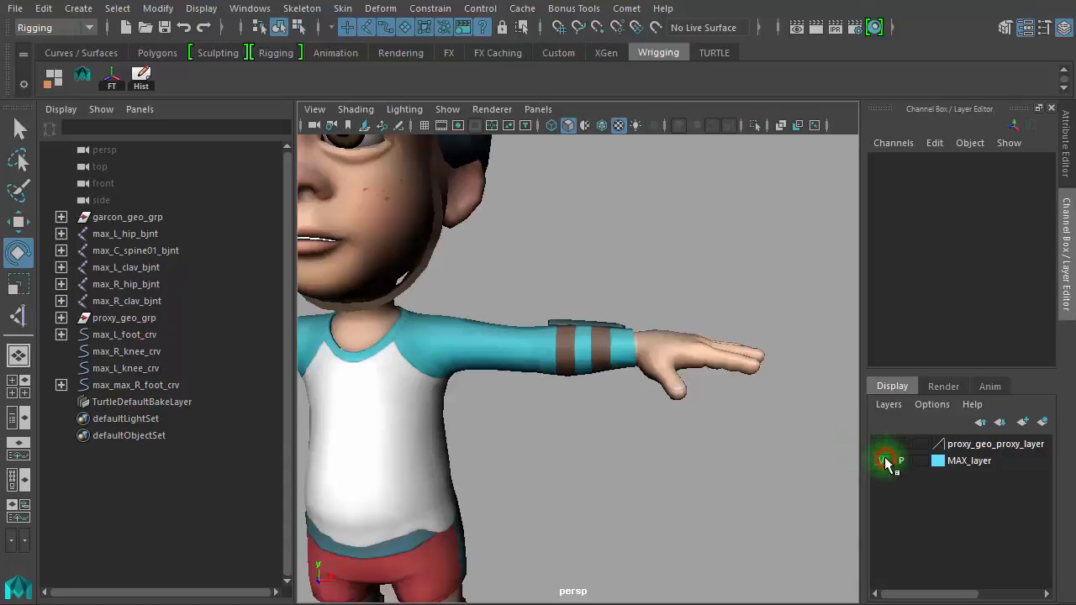
left_click_drag(645, 414, 617, 455, "alt")
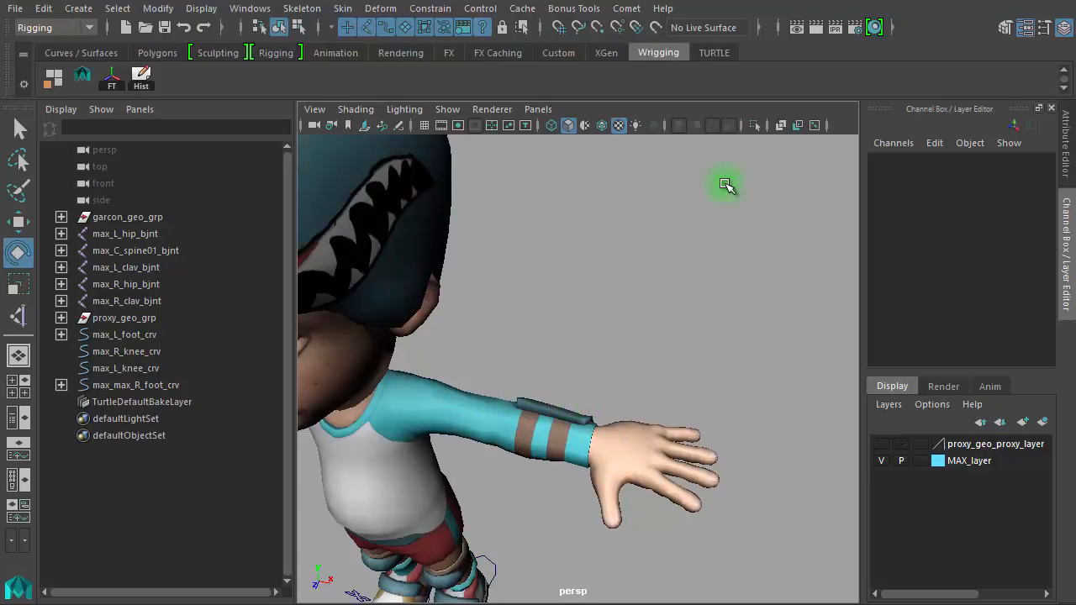
left_click(813, 126)
mouse_move(476, 368)
left_mouse_down("alt")
mouse_move(493, 395)
mouse_move(471, 383)
left_mouse_up("alt")
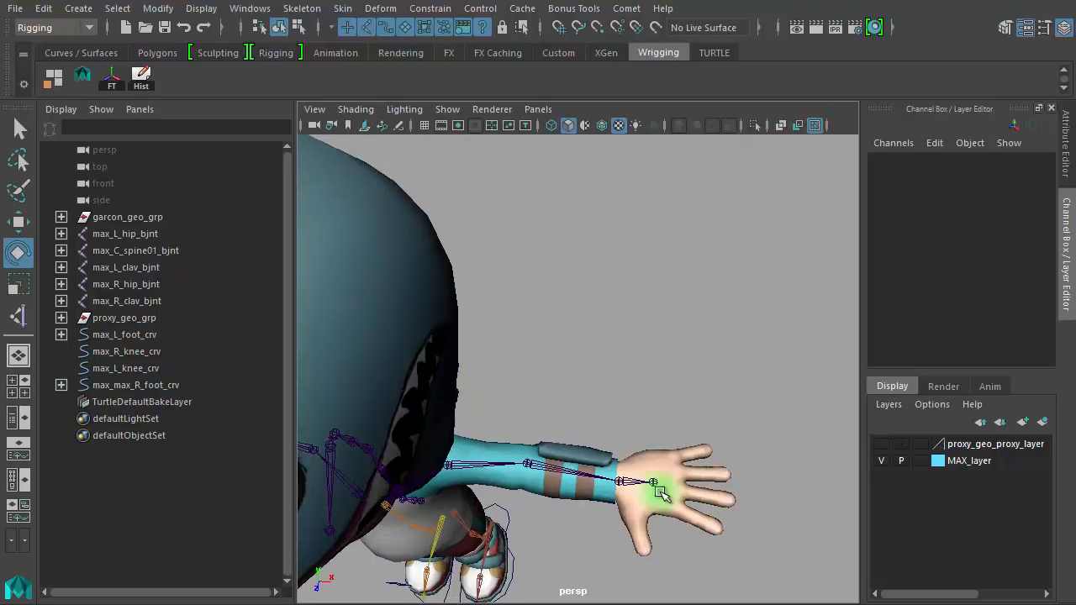
right_click_drag(594, 467, 711, 476, "alt")
middle_click_drag(711, 476, 538, 288, "alt")
left_click_drag(538, 288, 584, 392, "alt")
right_click_drag(583, 391, 615, 392, "alt")
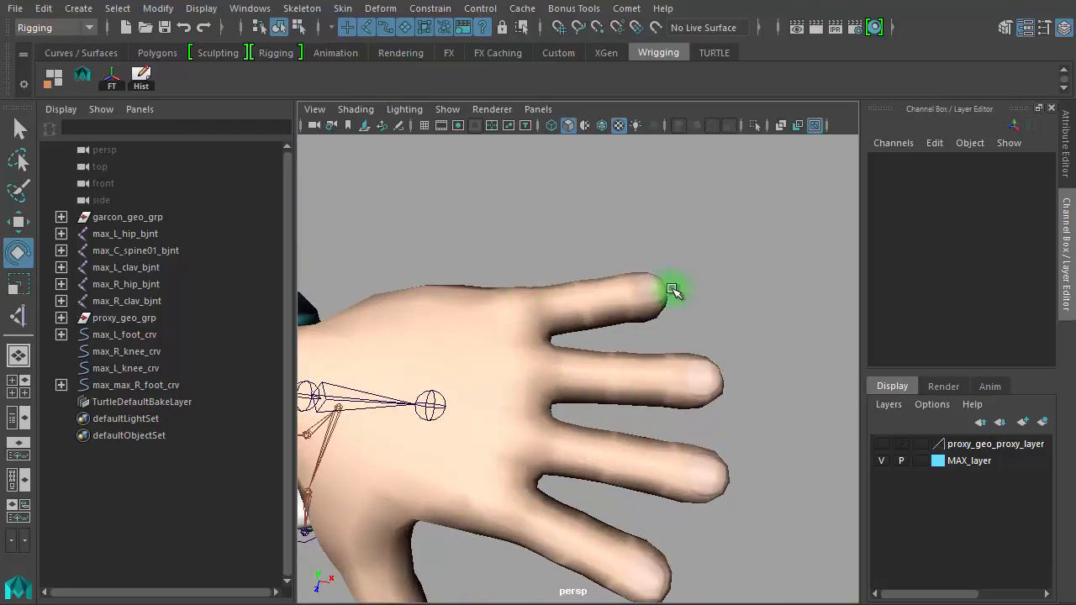
left_click(13, 380)
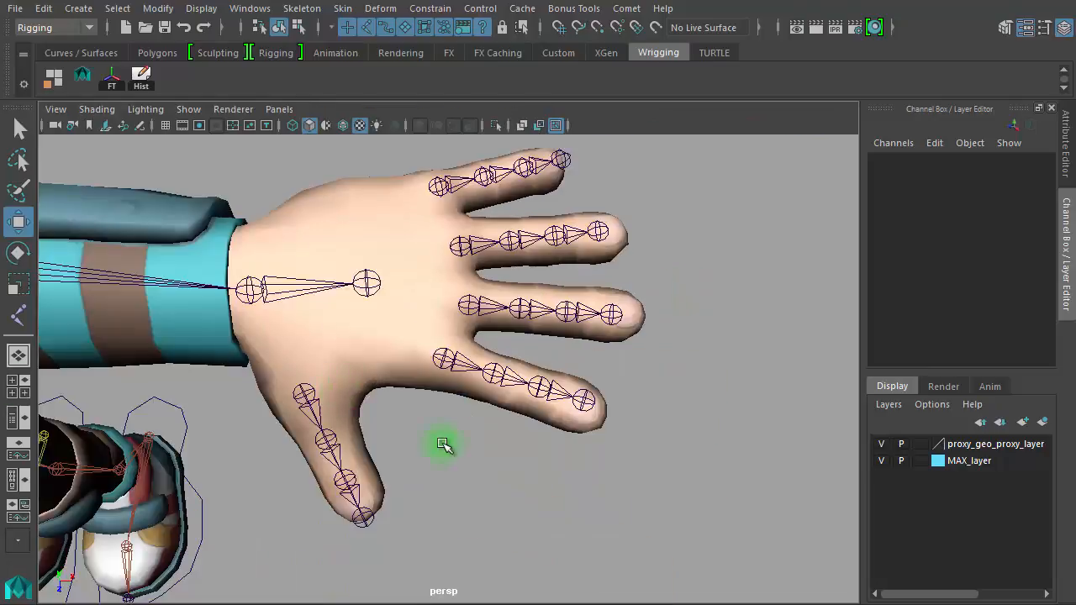
- Parent the root joints of the thumb and the four finger chains to the left hand joint max_L_bras04_jend
left_click(355, 399)
key("space")
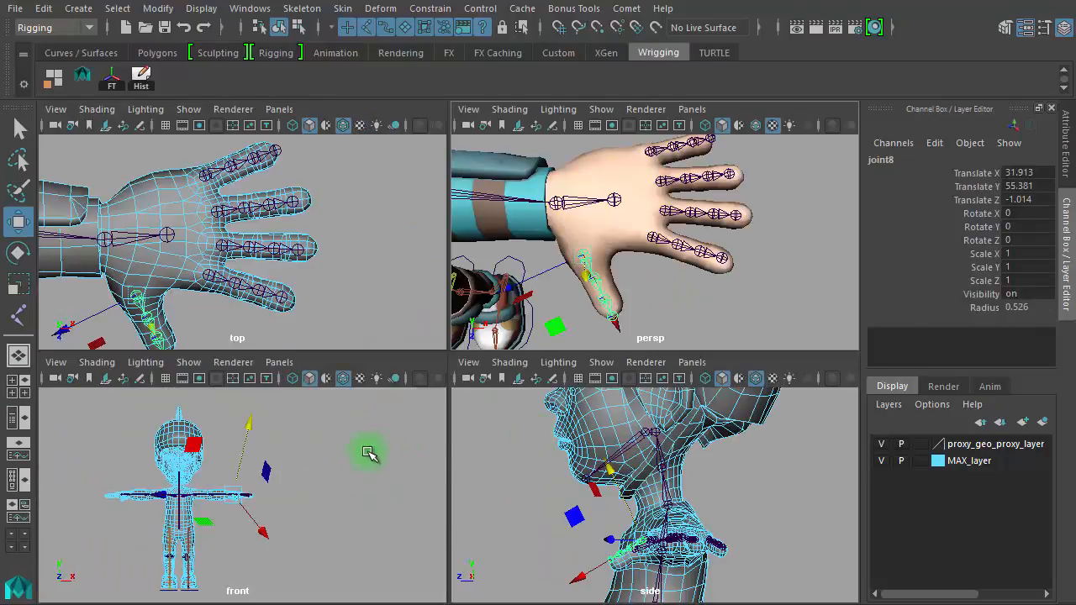
left_click_drag(716, 305, 708, 260, "alt")
key("space")
scroll(412, 378, "up", 3)
left_click_drag(408, 379, 432, 457, "alt")
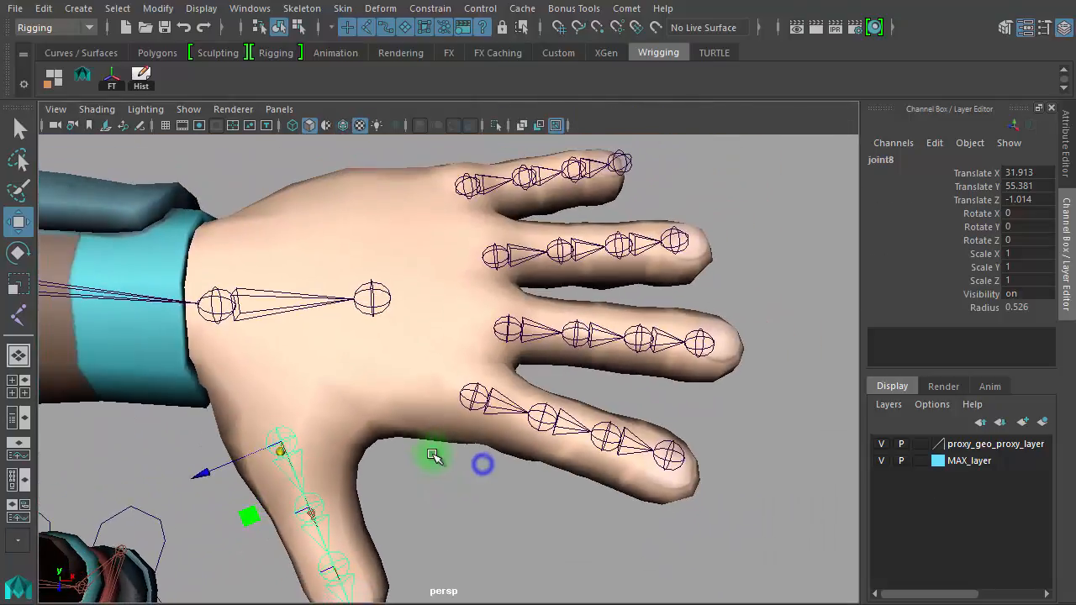
left_click(473, 387)
left_click(500, 327)
left_click(495, 256)
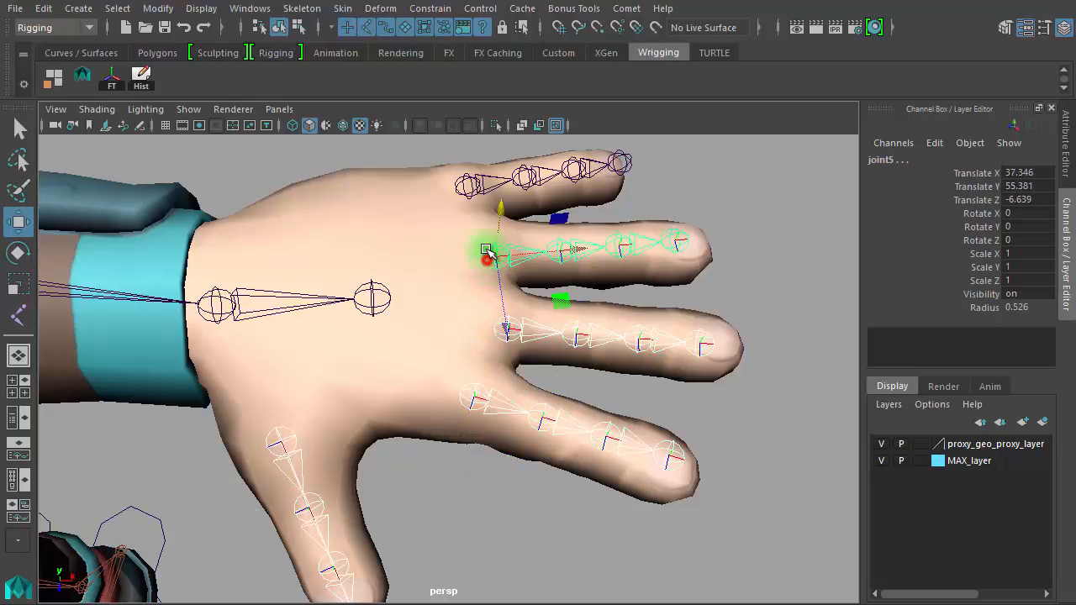
left_click(475, 183)
left_click(380, 288)
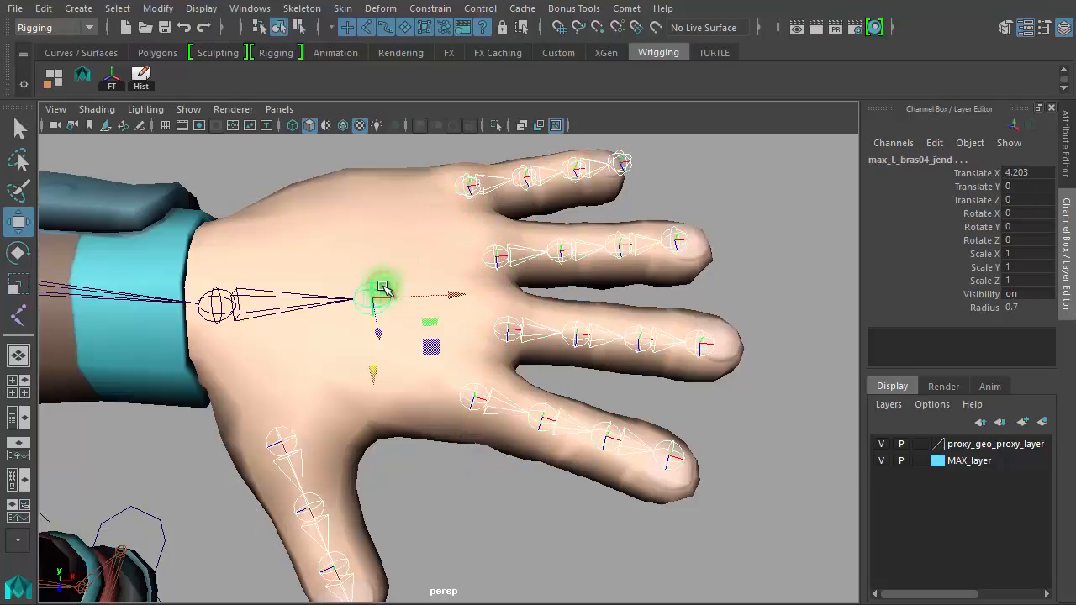
key("Down")
left_click(458, 577)
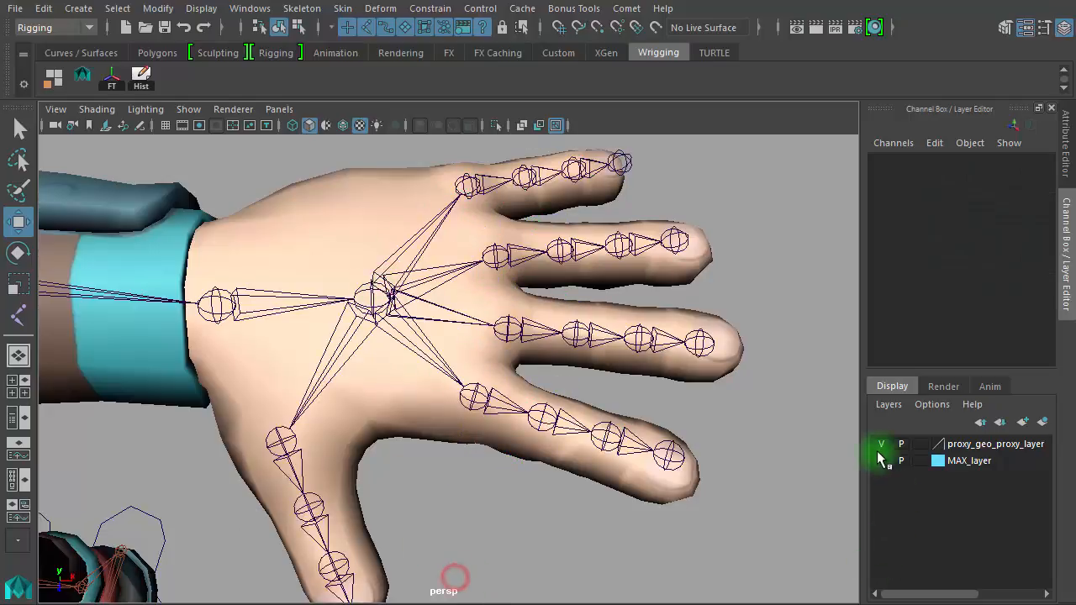
- Hide both MAX_layer and proxy_geo_proxy_layer so that only the skeleton and controls are displayed
left_click(881, 445)
left_click(882, 461)
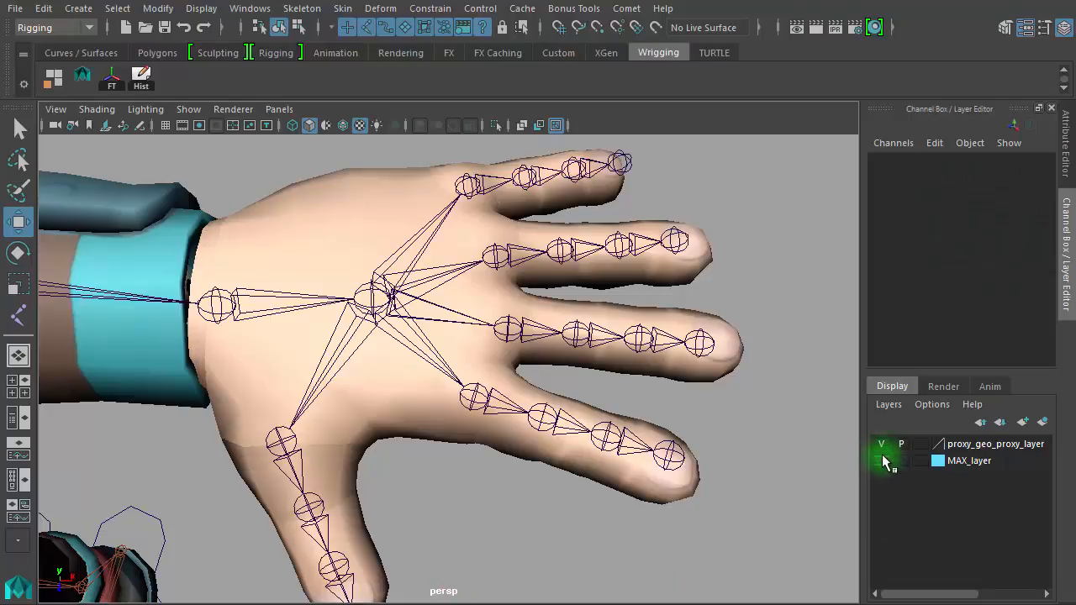
left_click(881, 445)
- Duplicate the left arm chain from max_L_bras01_bjnt and unparent the copy from the clavicle
right_click_drag(623, 505, 356, 418, "alt")
left_click_drag(355, 418, 375, 344, "alt")
right_click_drag(375, 365, 523, 399, "alt")
middle_click_drag(523, 398, 648, 463, "alt")
left_click(302, 308)
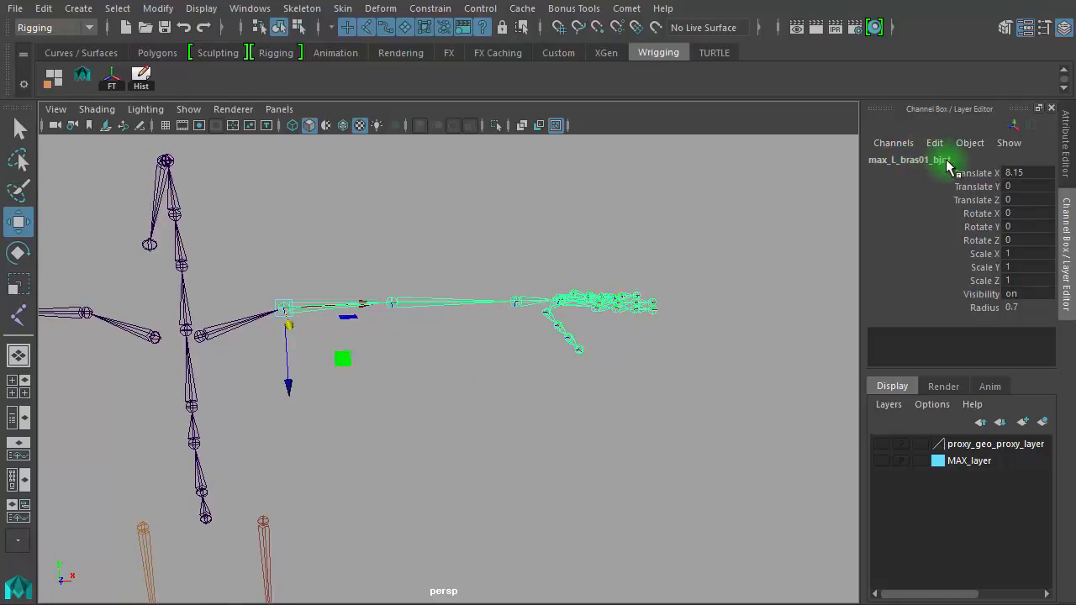
left_click_drag(429, 398, 493, 425, "alt")
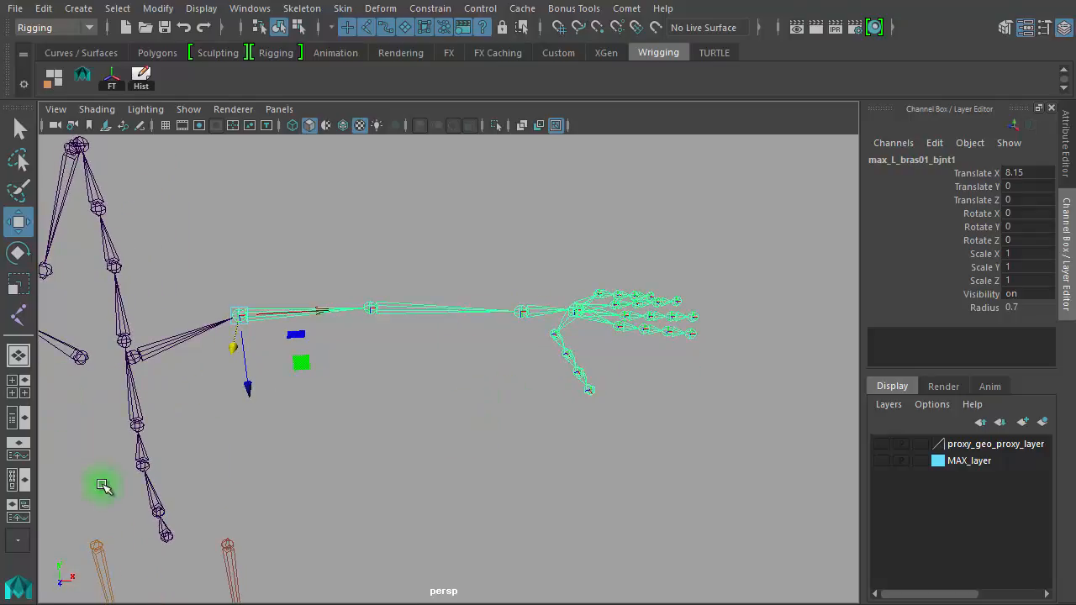
left_click(17, 429)
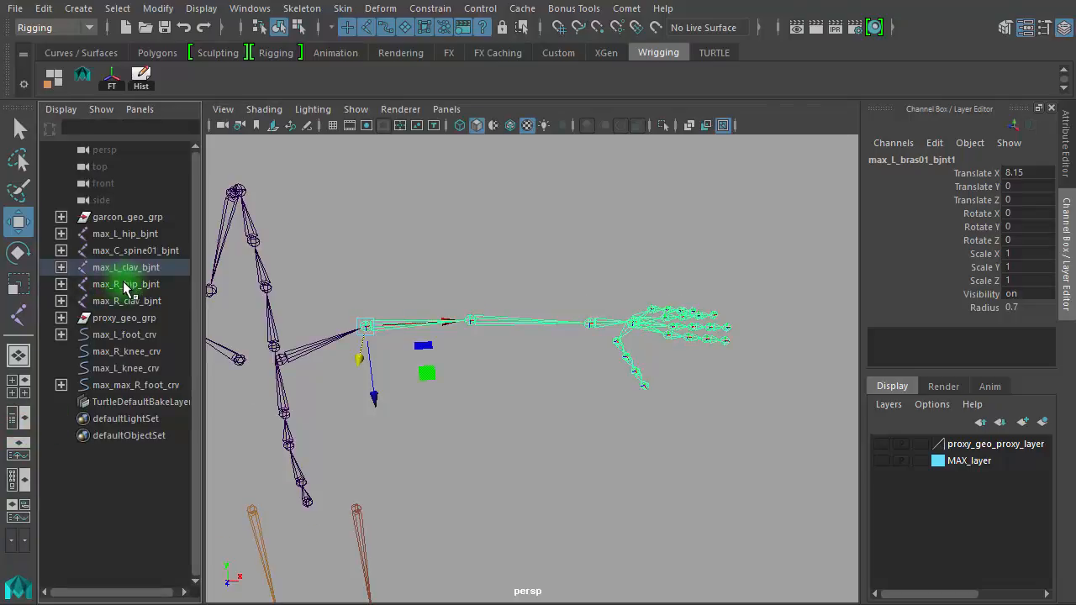
key("shift+p")
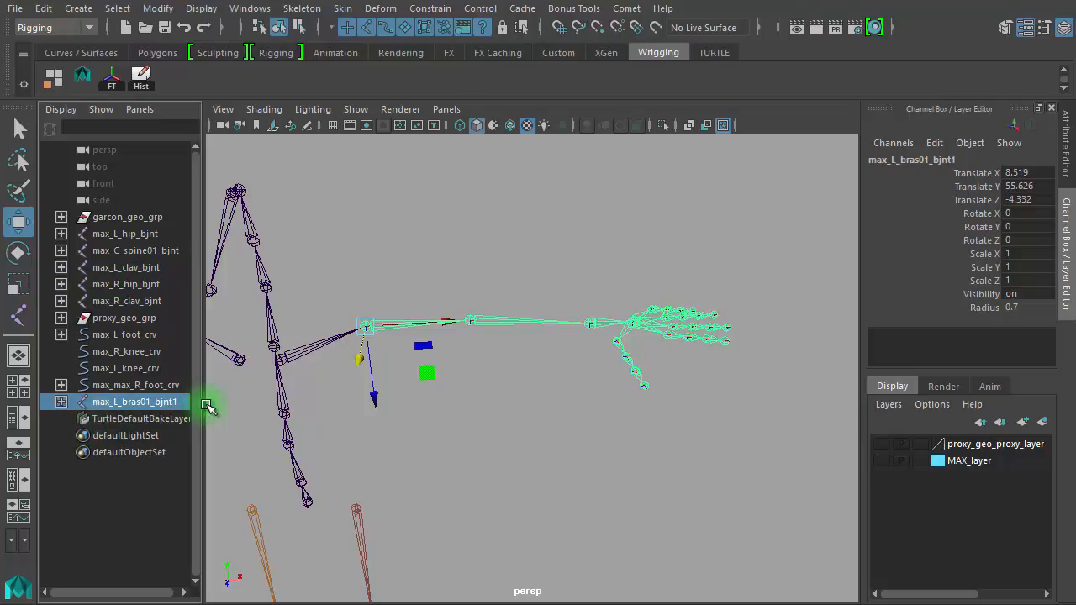
- Expand the full hierarchy of the duplicated max_L_bras01_bjnt1 and go through its arm joints down to max_L_bras04_jend
left_click_drag(209, 405, 370, 415)
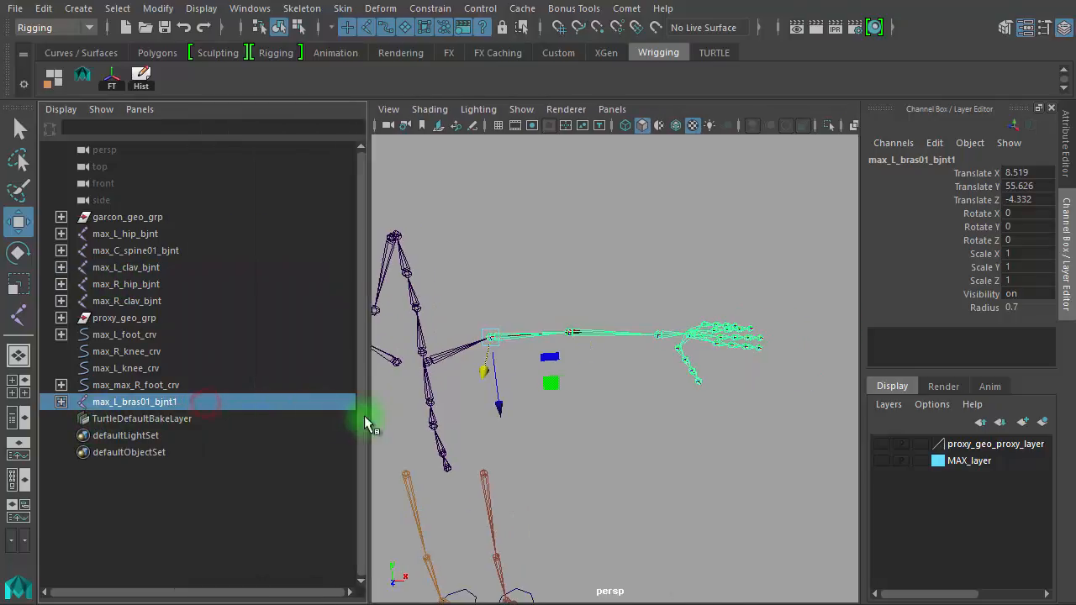
left_click(62, 402)
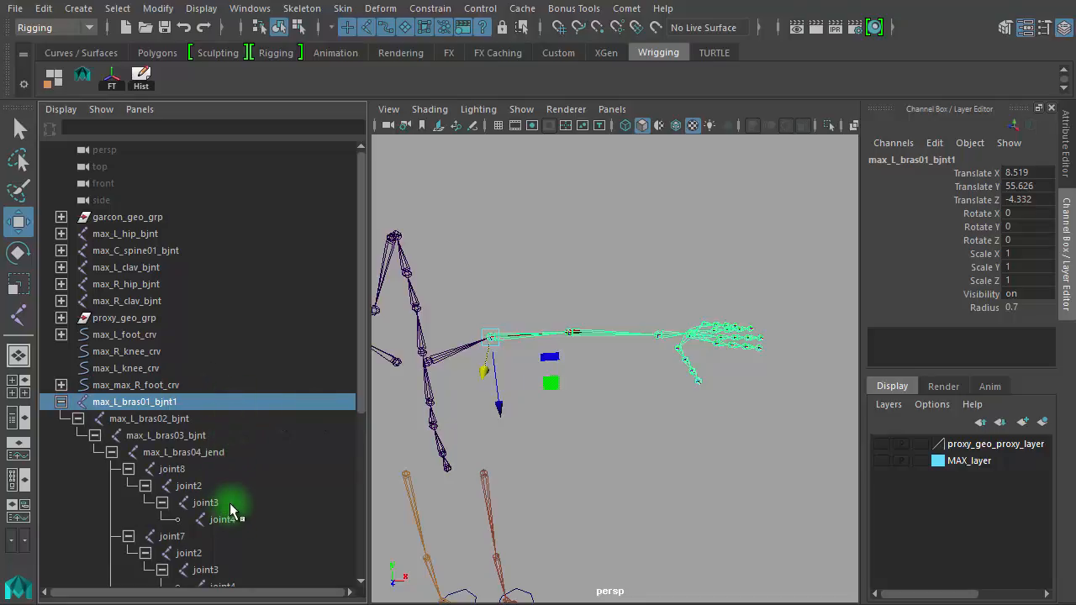
left_click_drag(359, 370, 363, 404)
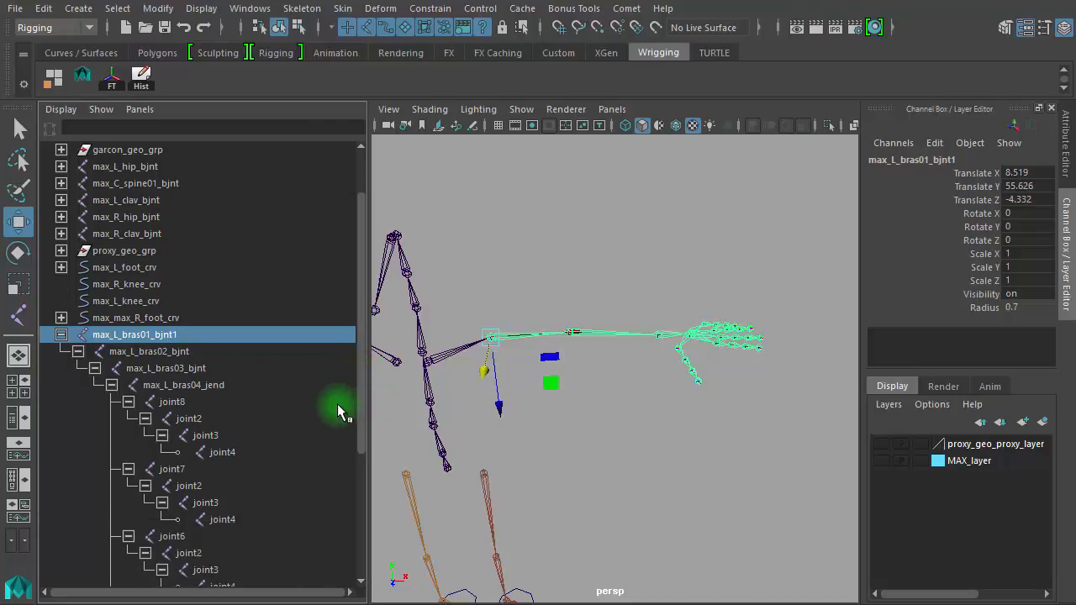
left_click(172, 352)
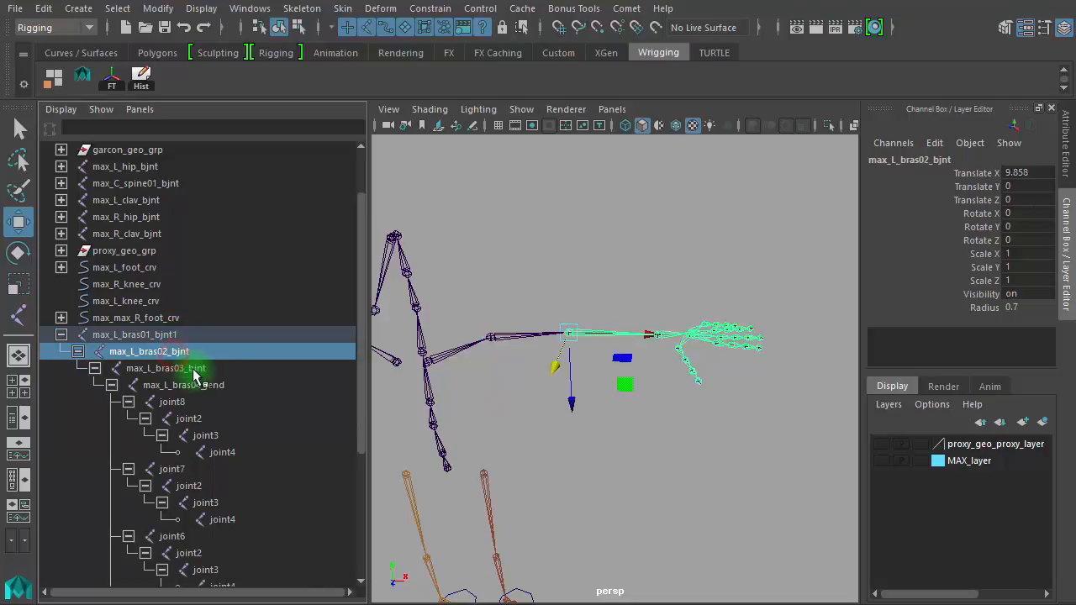
left_click(192, 372)
left_click(209, 387)
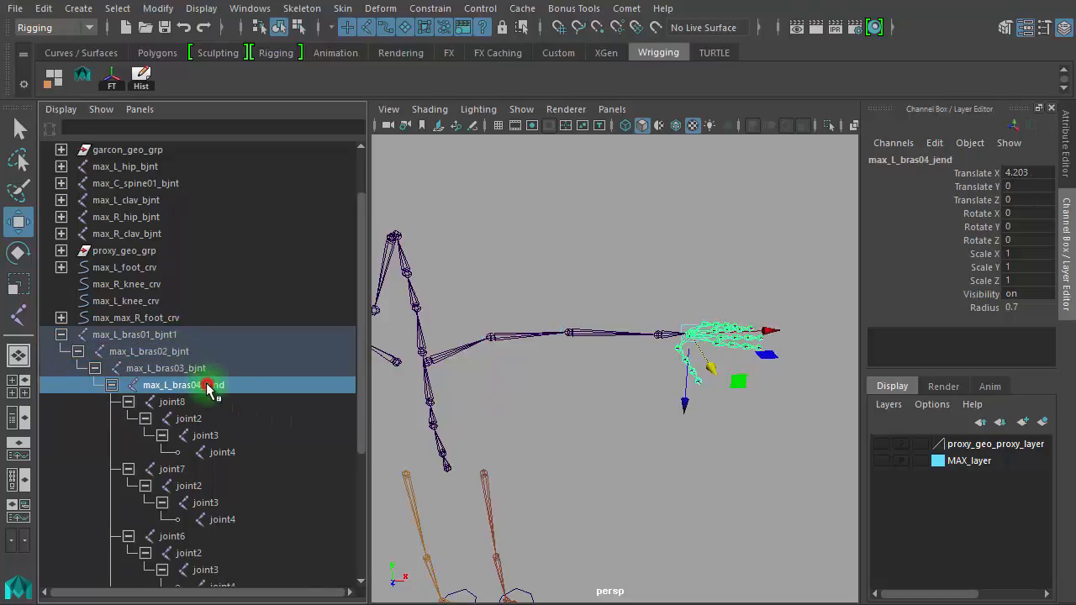
- Delete all five finger joint chains under max_L_bras04_jend in the duplicated arm
left_click(168, 402)
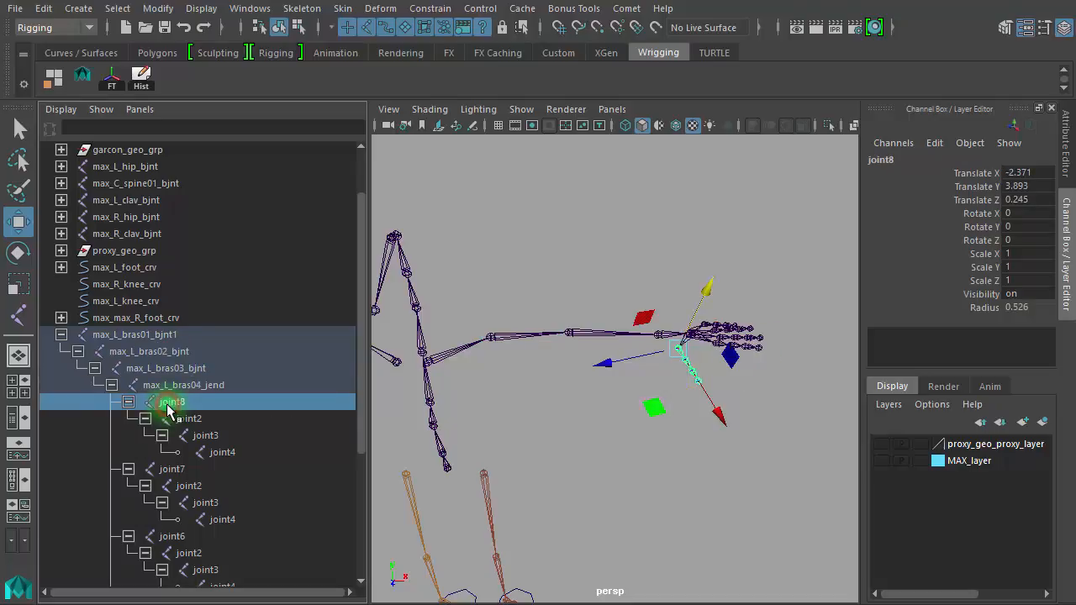
left_click(160, 465, "shift")
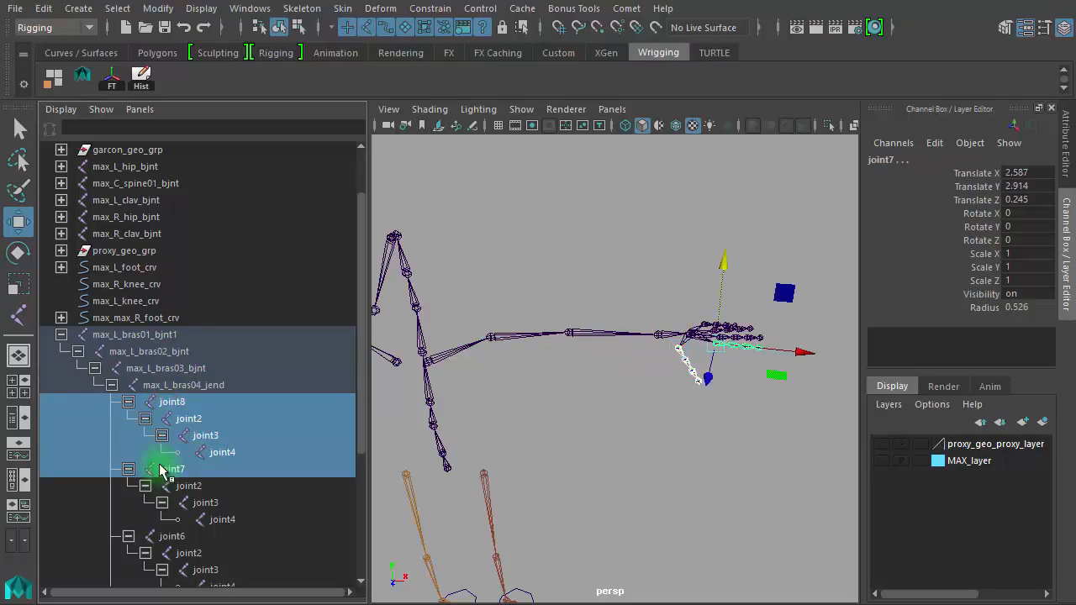
left_click(150, 407)
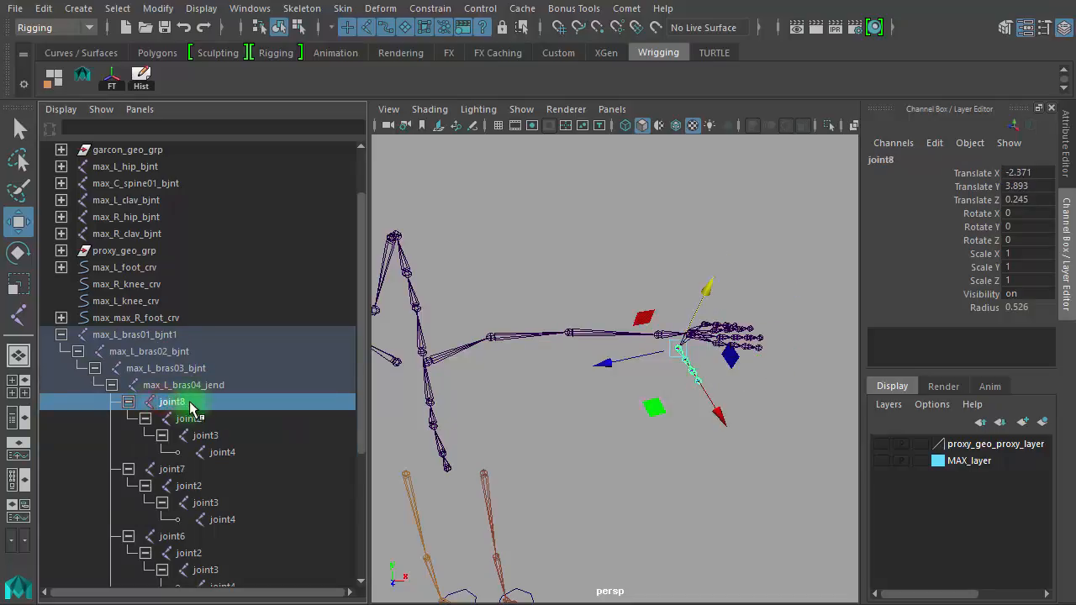
key("Delete")
left_click(171, 405)
key("Delete")
left_click(168, 402)
key("Delete")
left_click(168, 402)
key("Delete")
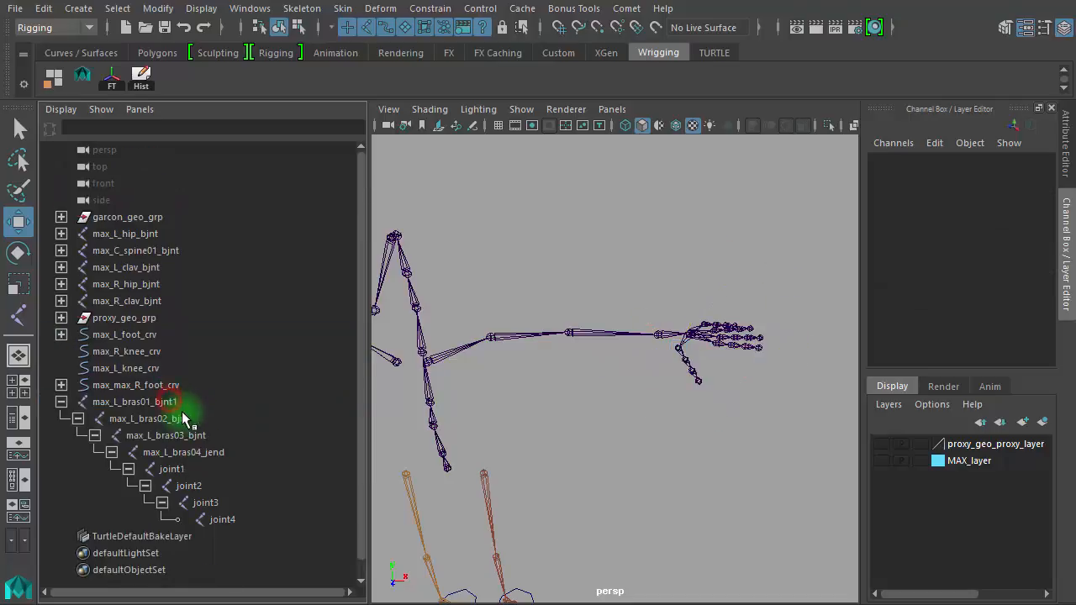
left_click(171, 471)
key("Delete")
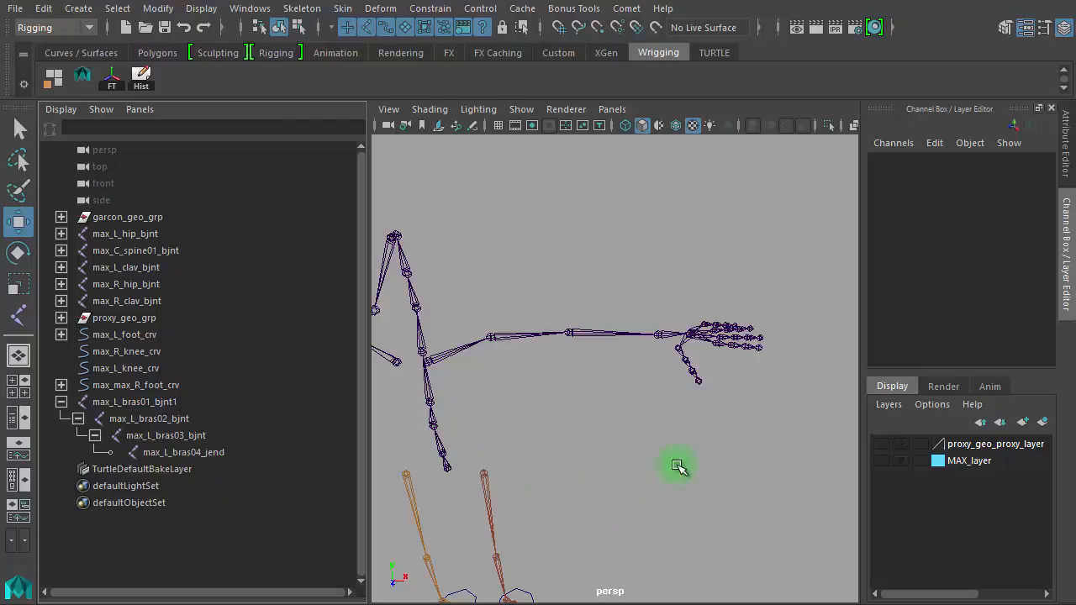
- Replace bjnt with IKj in the joint names of the whole duplicated left arm chain using cometRename
left_click(190, 459)
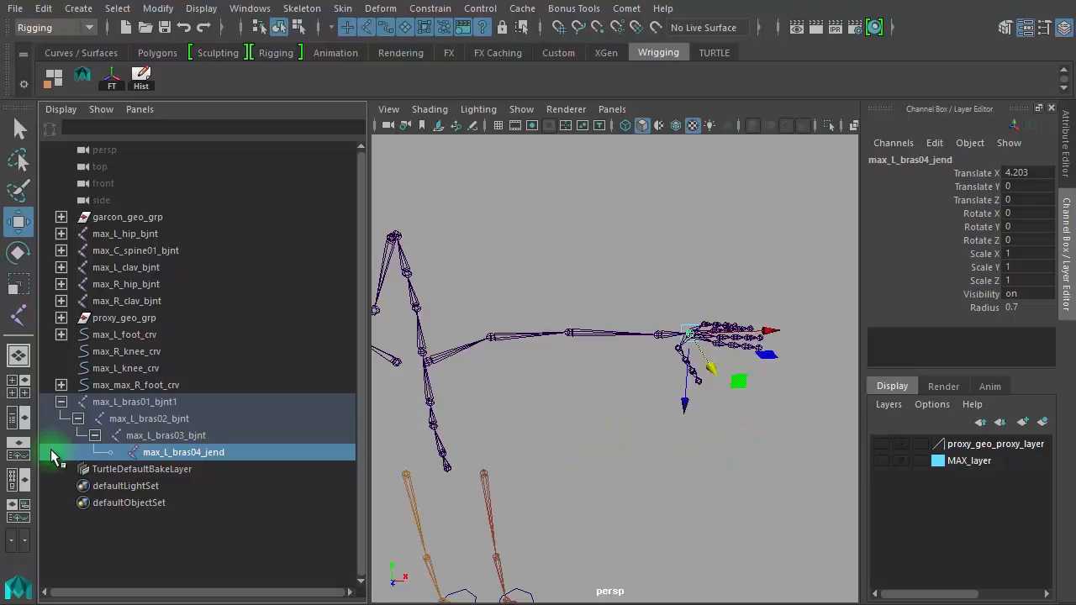
left_click(100, 401)
left_click_drag(752, 473, 732, 512, "alt")
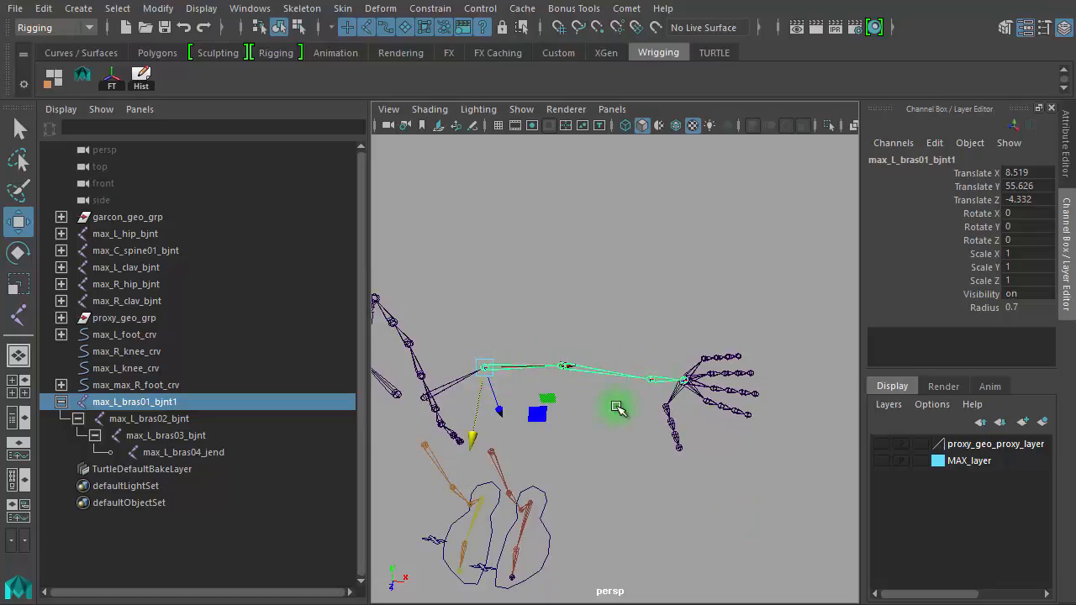
left_click(210, 453)
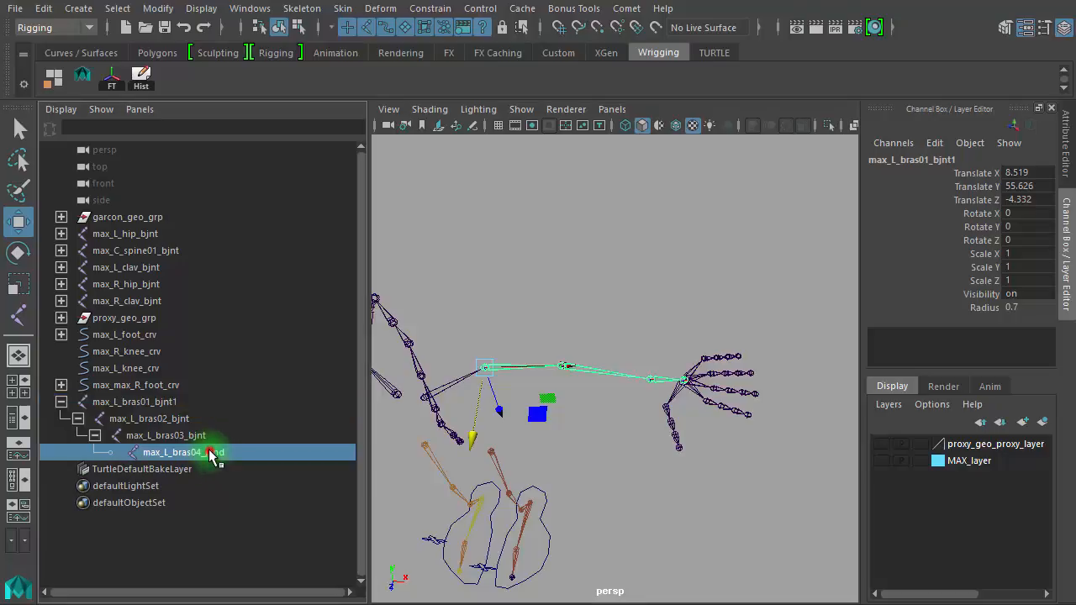
left_click(201, 405)
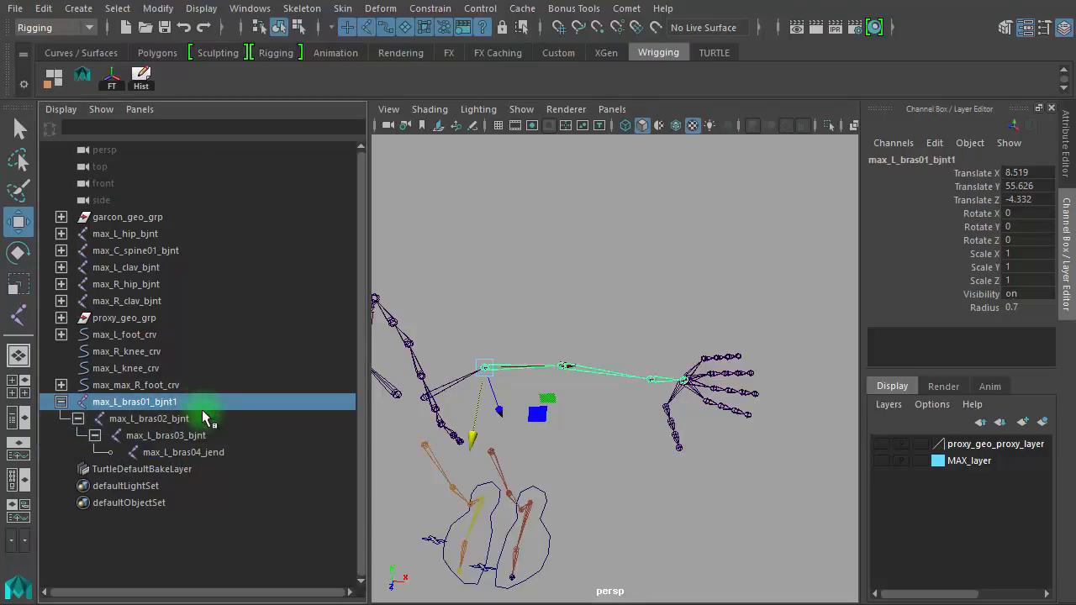
left_click(210, 454, "shift")
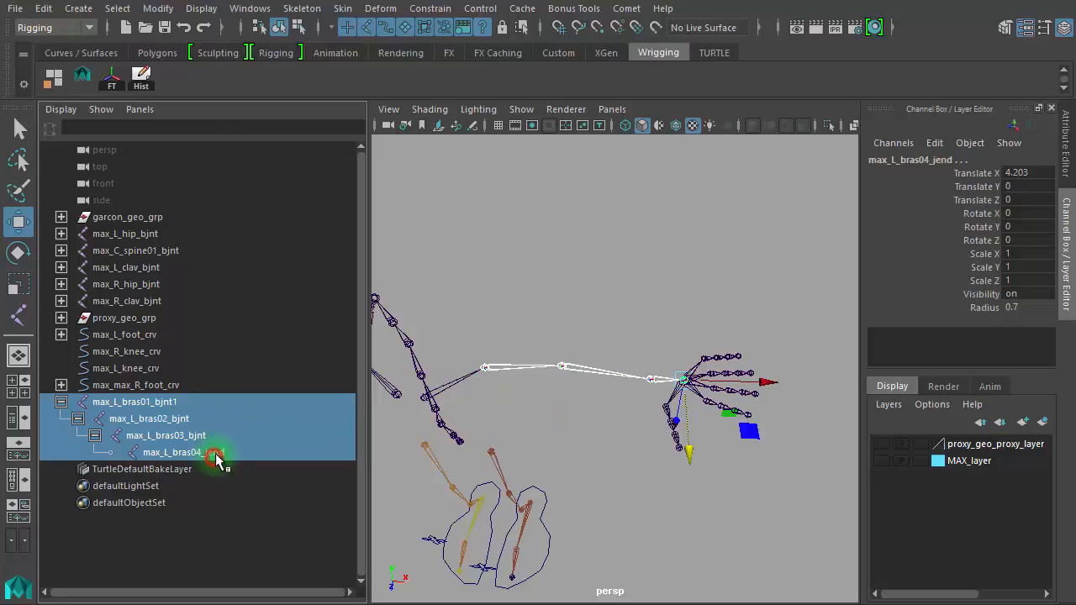
left_click(156, 9)
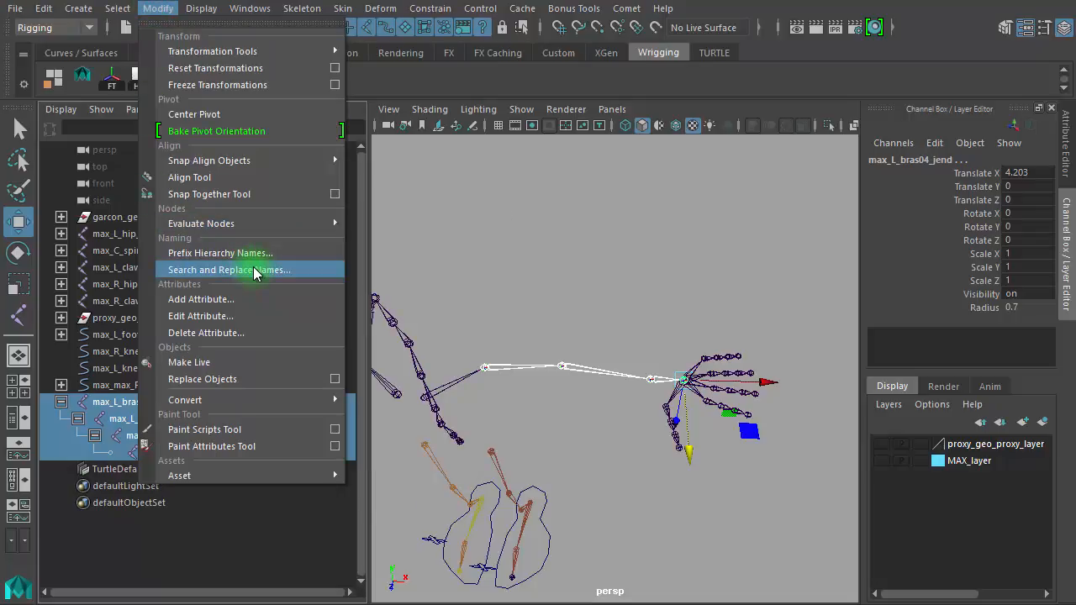
mouse_move(614, 8)
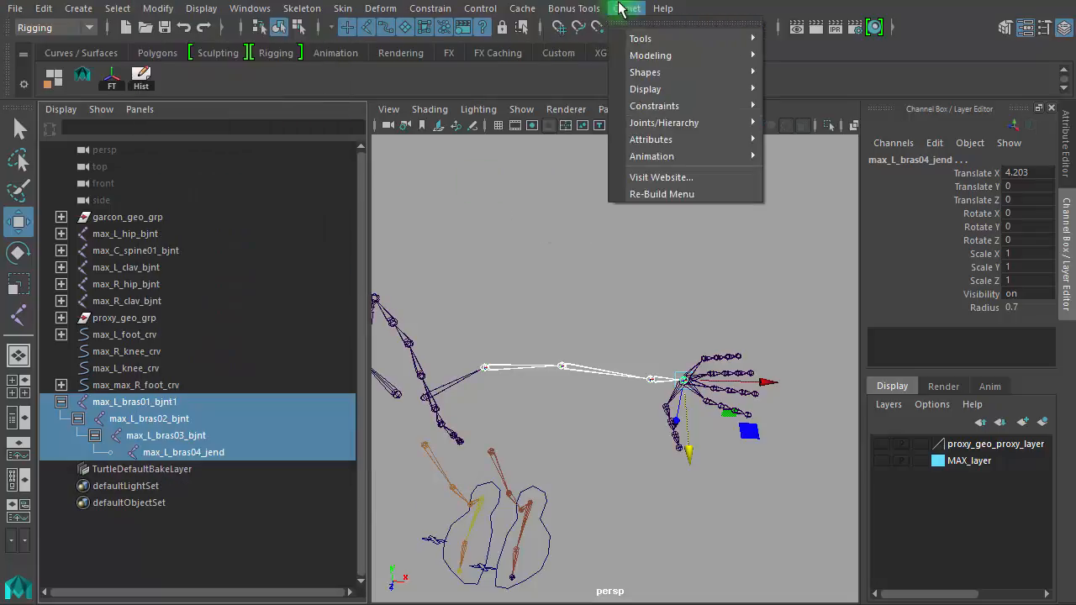
mouse_move(639, 38)
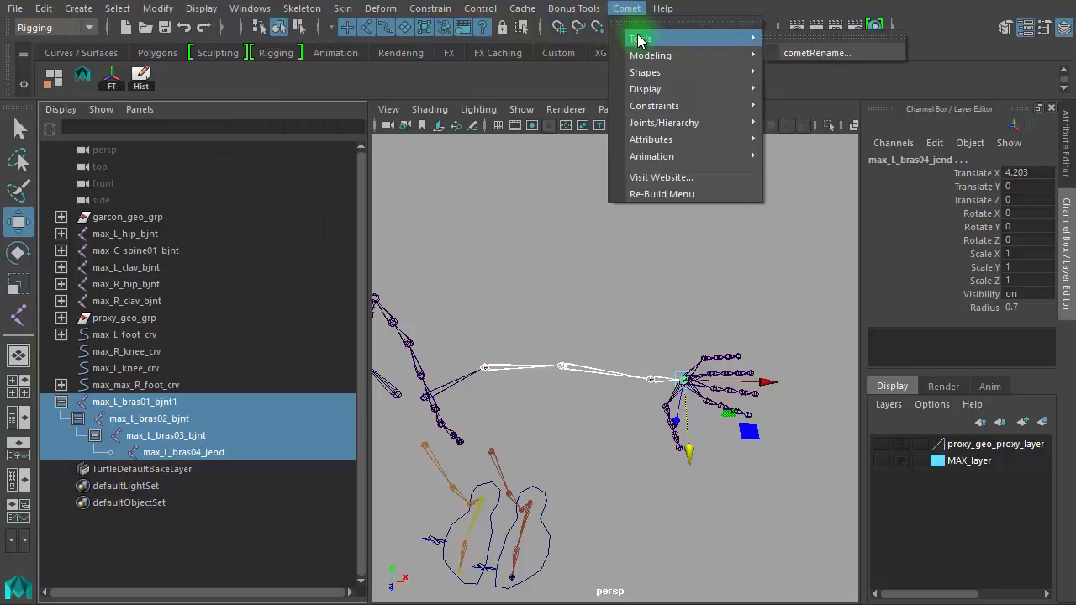
left_click(790, 53)
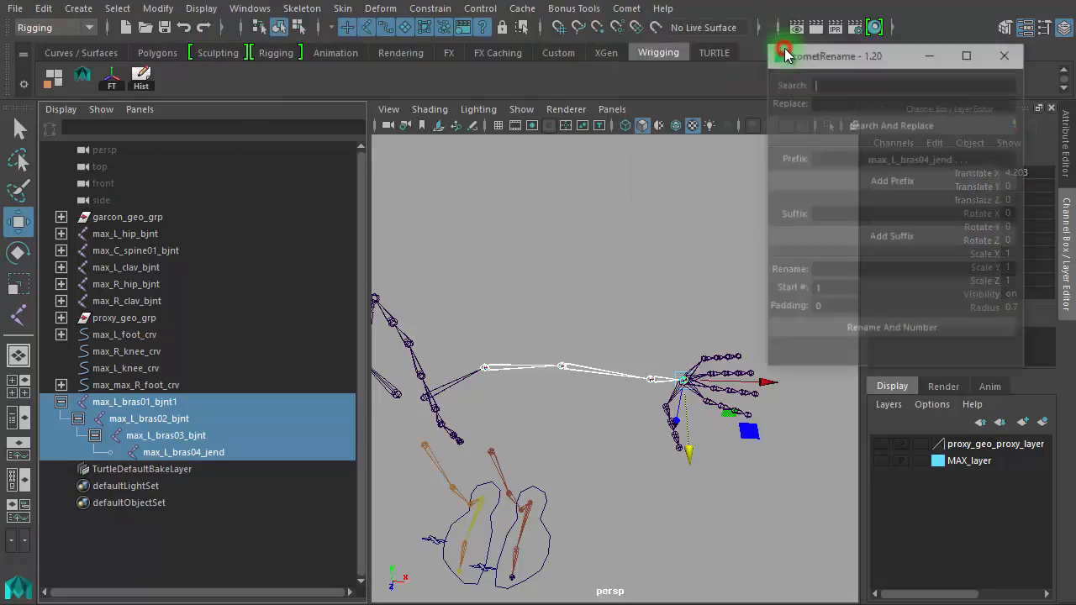
left_click_drag(816, 53, 495, 84)
left_click(506, 112)
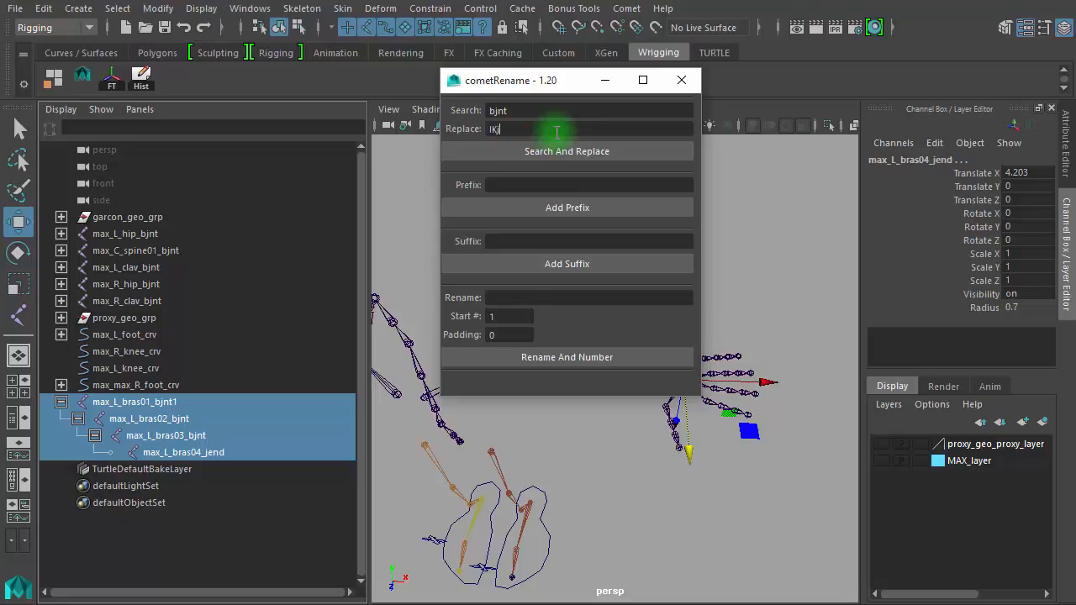
left_click(563, 152)
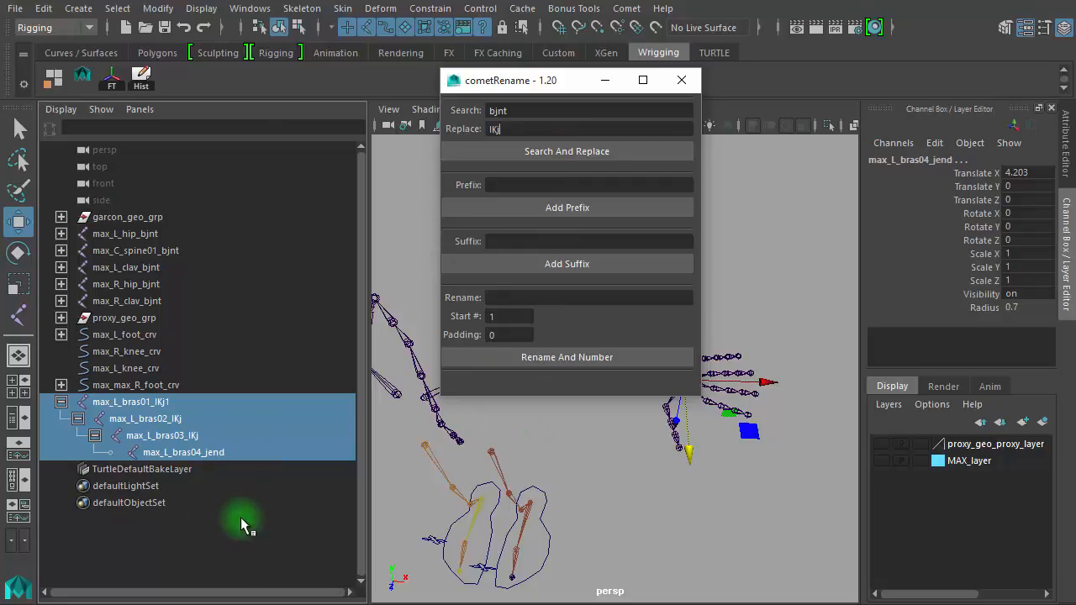
- Rename the IK arm chain's root joint as max_L_bras01_IKj and its end joint as max_L_bras04_IKjend
left_click(231, 452)
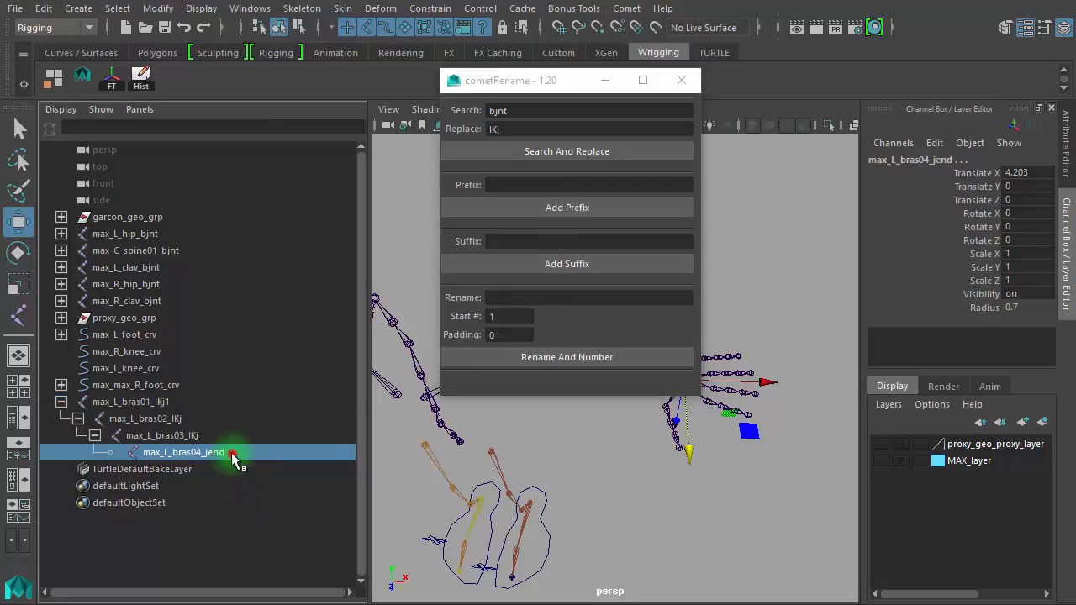
double_click(201, 402)
left_click(192, 398)
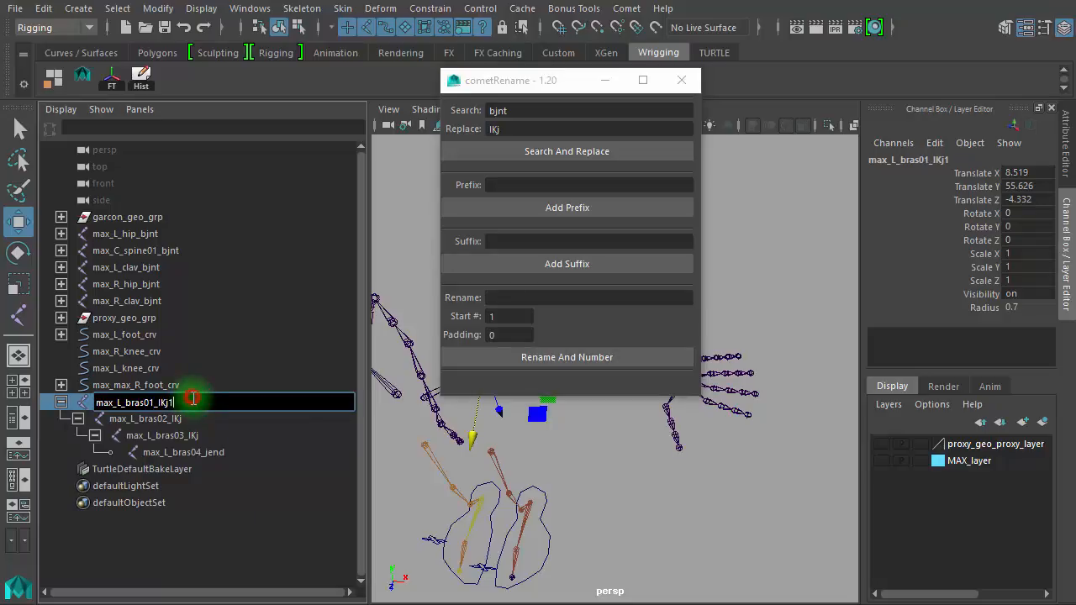
key("Return")
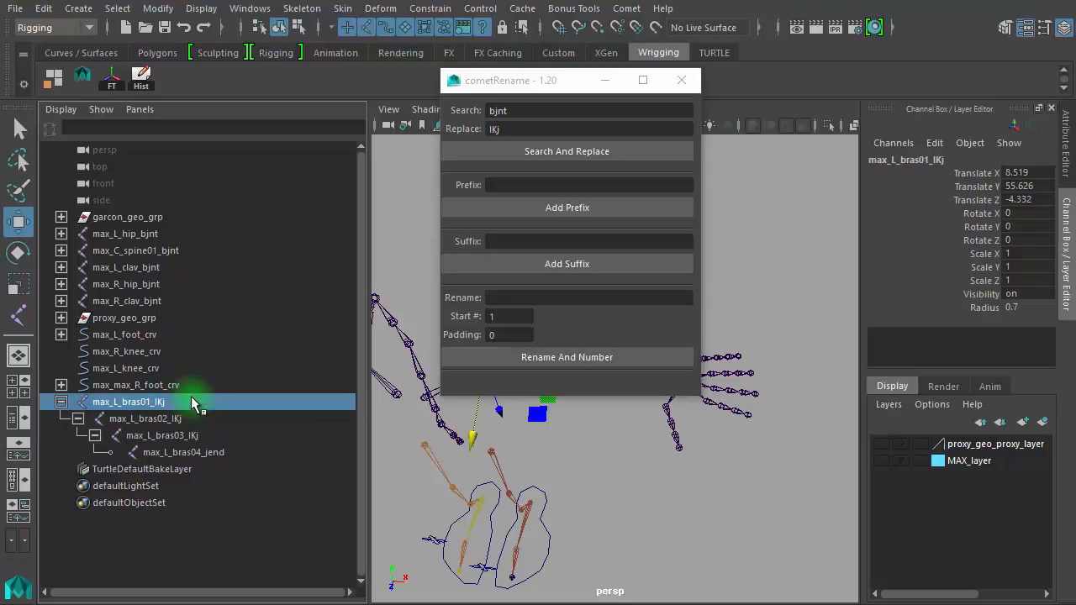
left_click(214, 451)
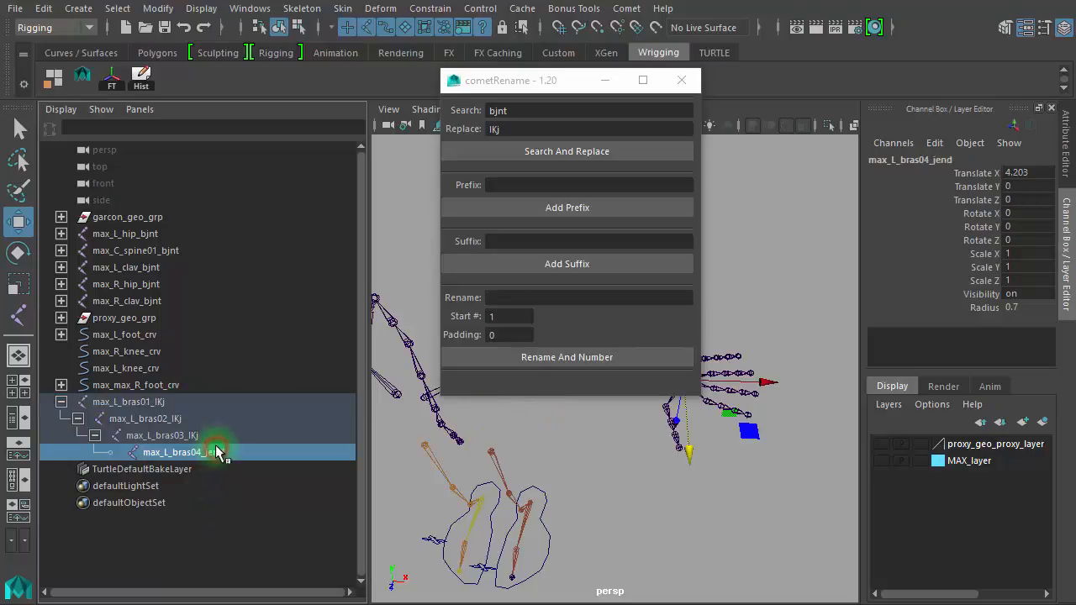
double_click(216, 452)
left_click(218, 450)
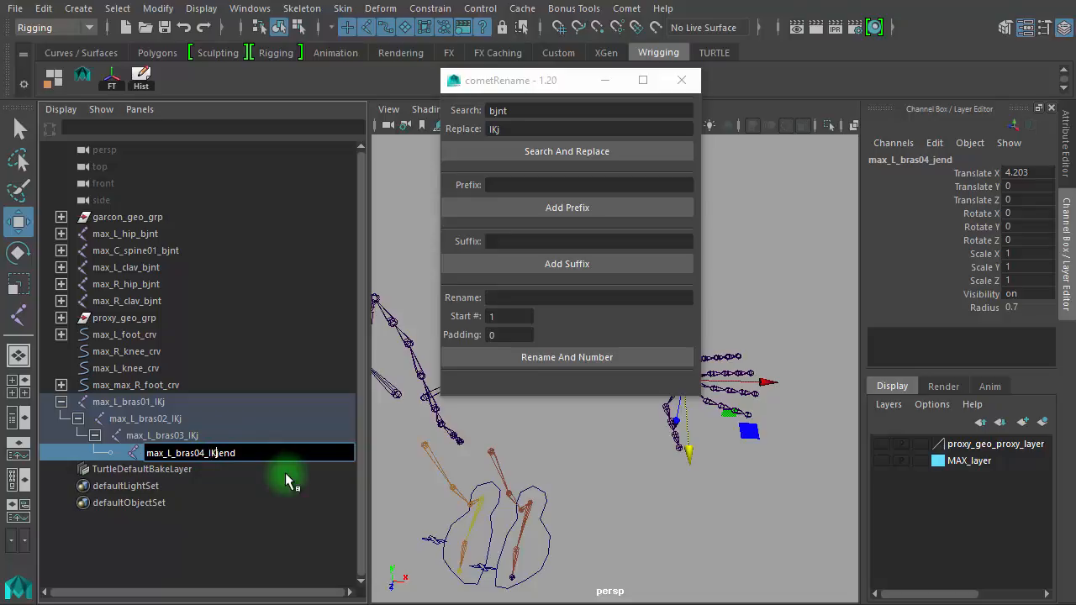
key("Return")
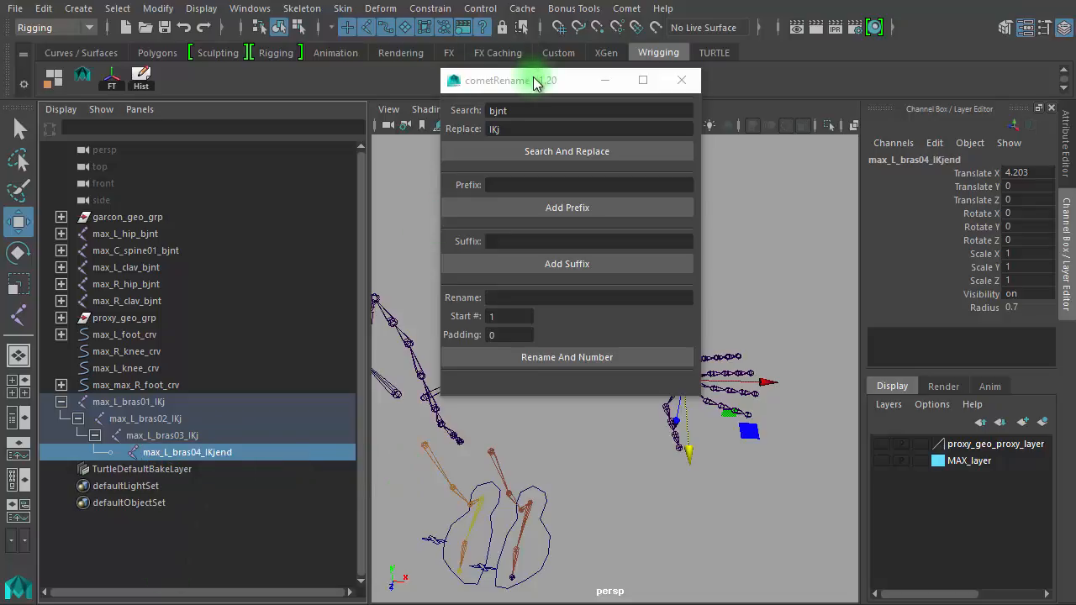
- Duplicate the max_L_bras01_IKj arm chain
left_click(197, 417)
left_click(201, 403)
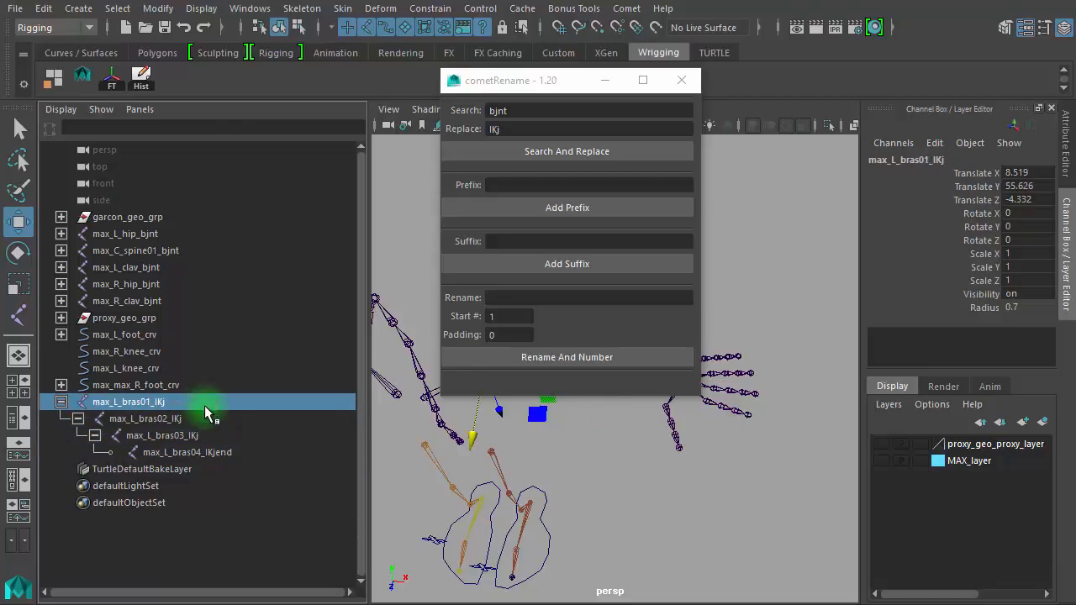
key("ctrl+d")
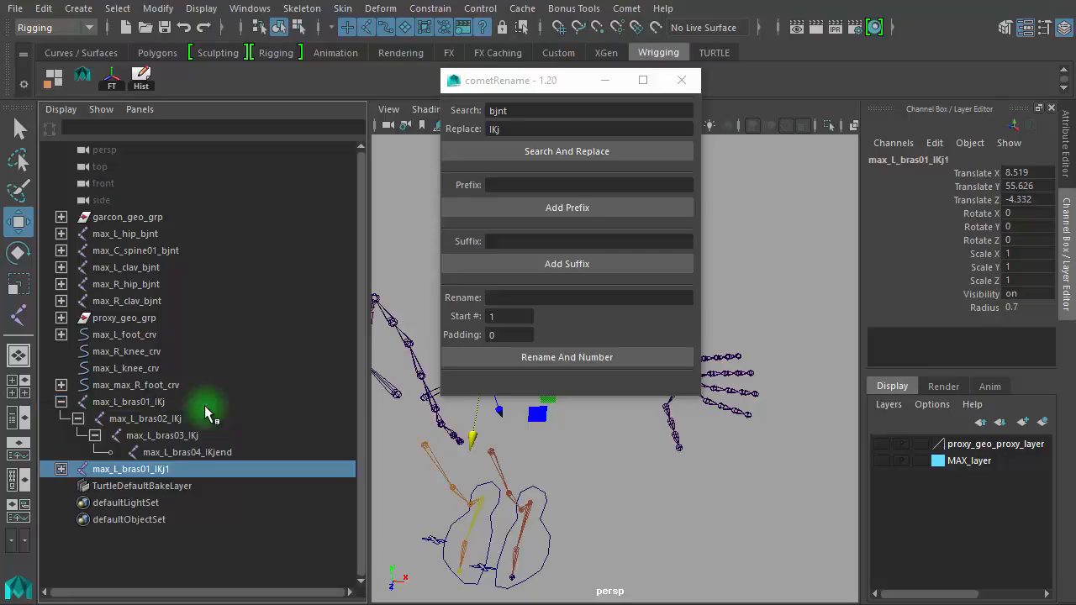
- Replace IK with FK in all joint names of the newly copied arm chain, and close cometRename
left_click(60, 470)
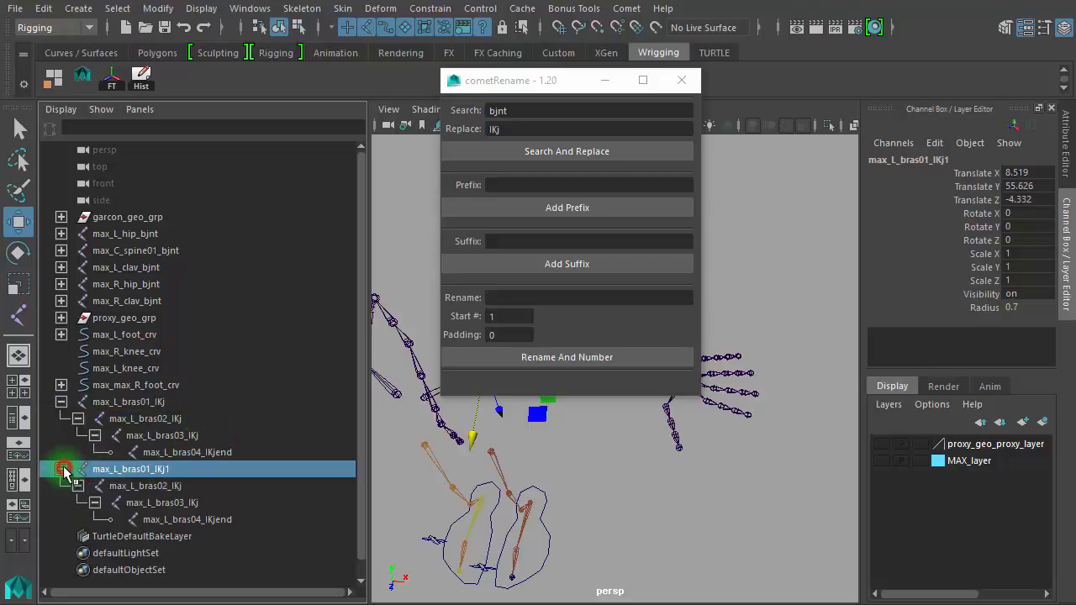
left_click(223, 521, "shift")
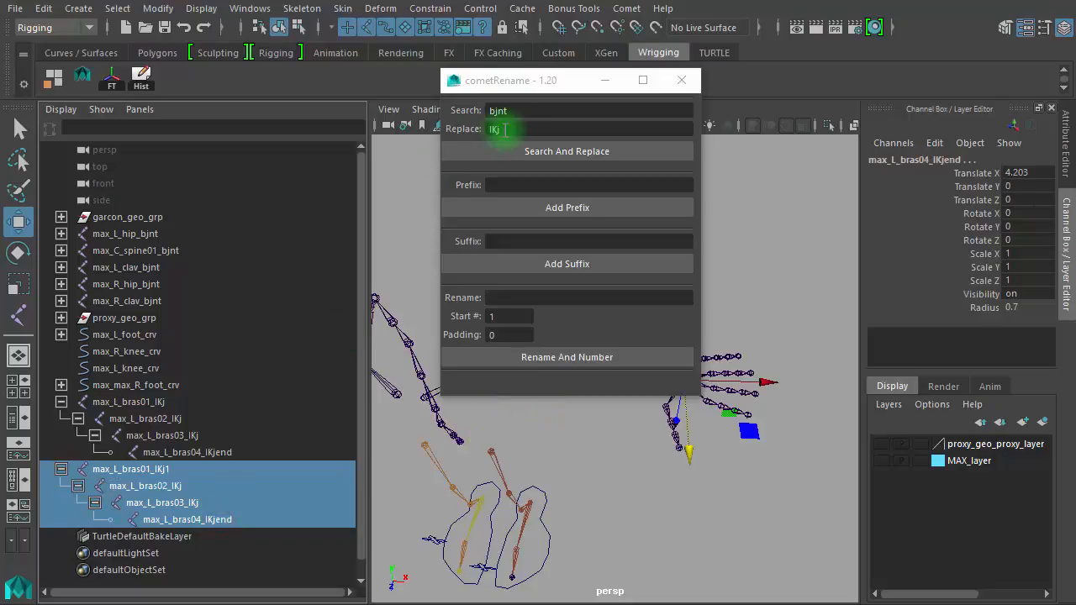
double_click(524, 111)
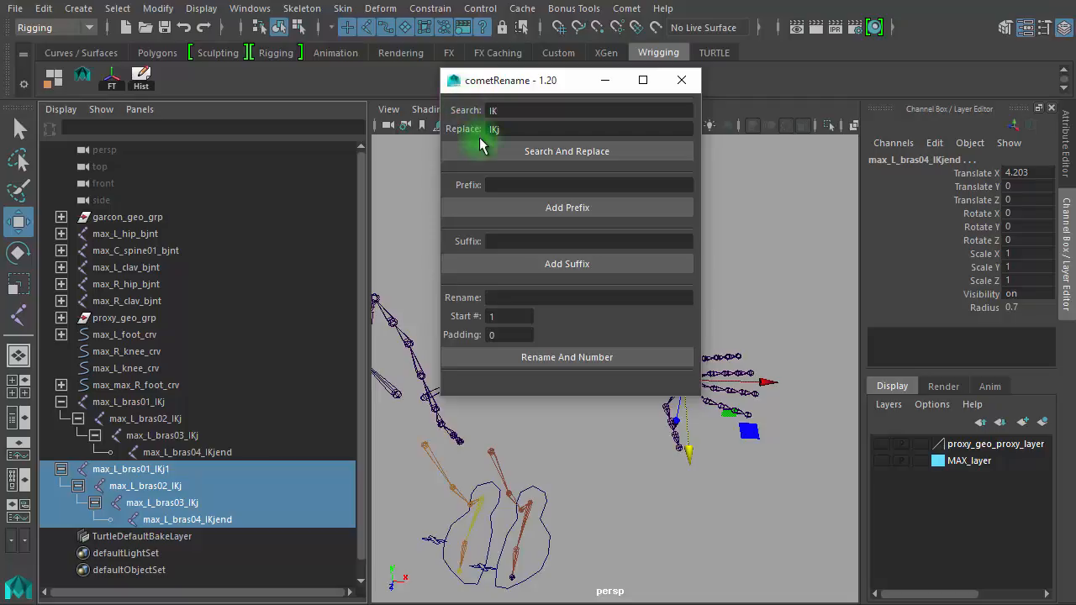
double_click(513, 130)
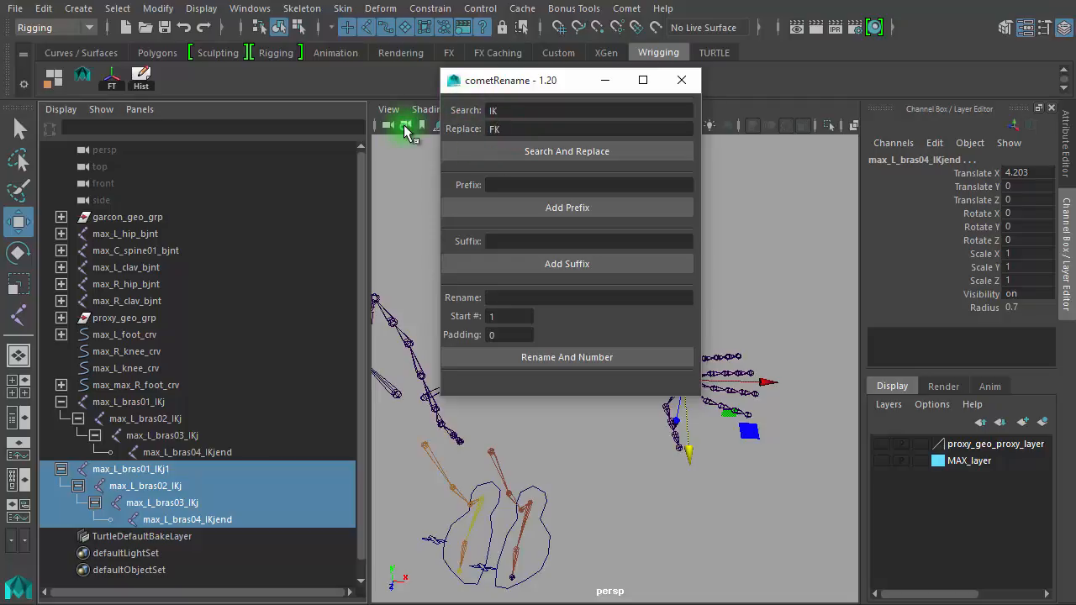
left_click(471, 151)
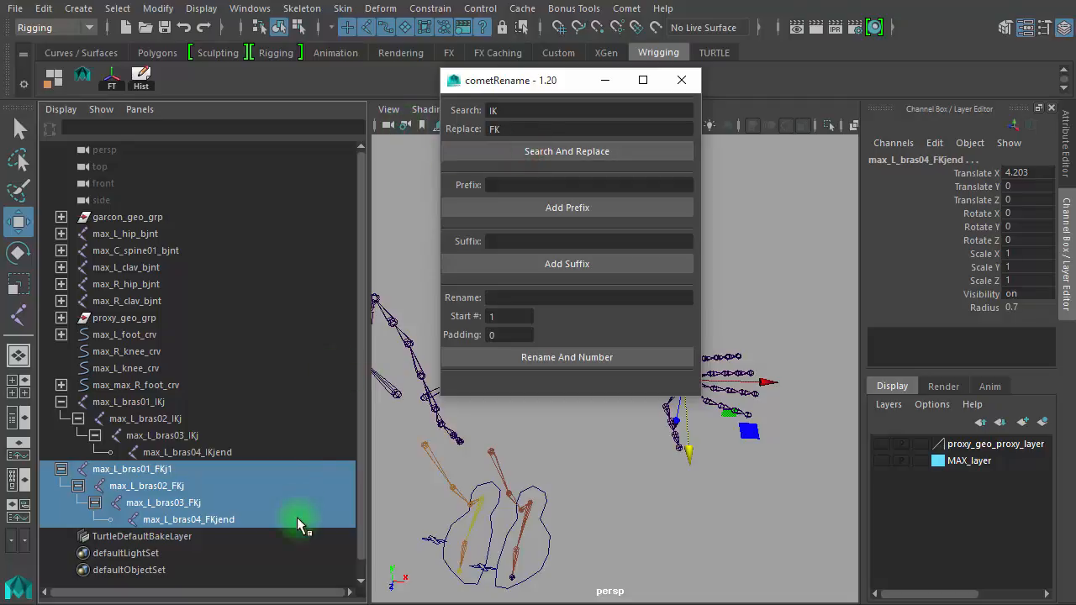
left_click(682, 81)
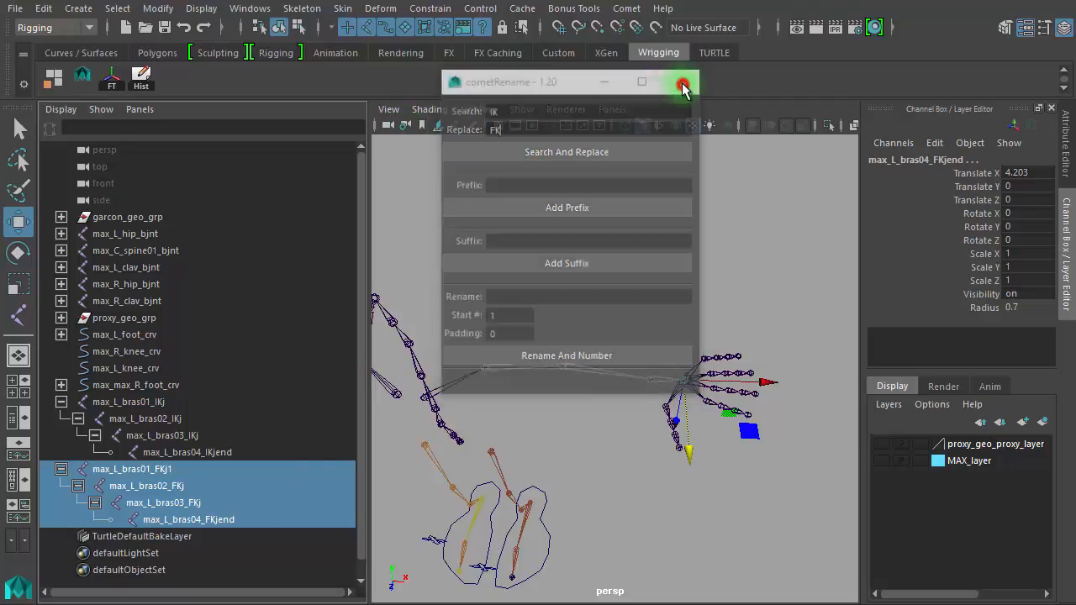
- Rename the root joint of the FK arm chain as max_L_bras01_FKj
left_click(199, 469)
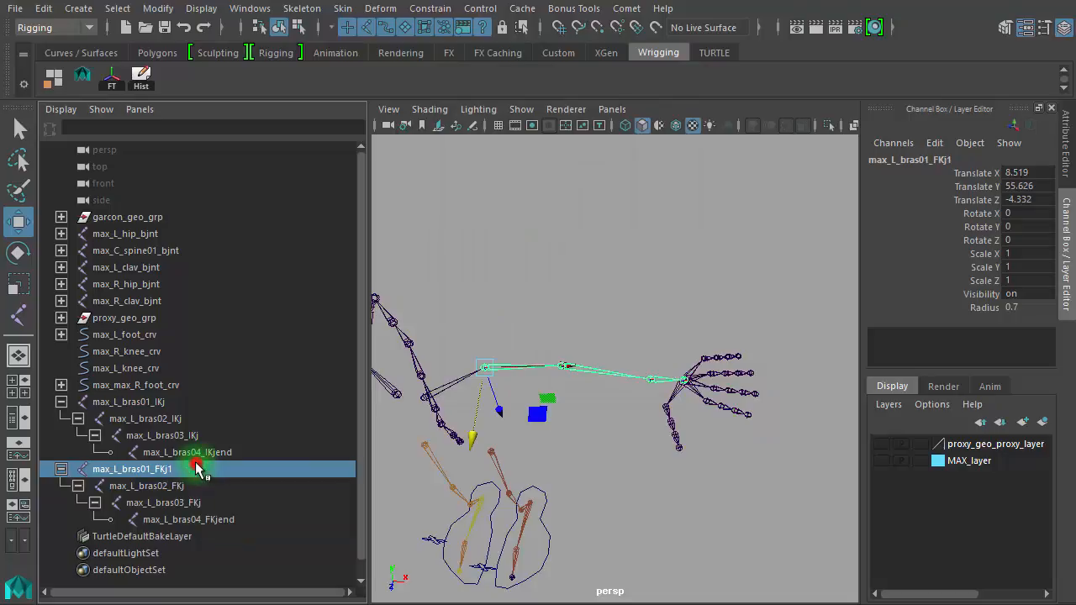
double_click(198, 469)
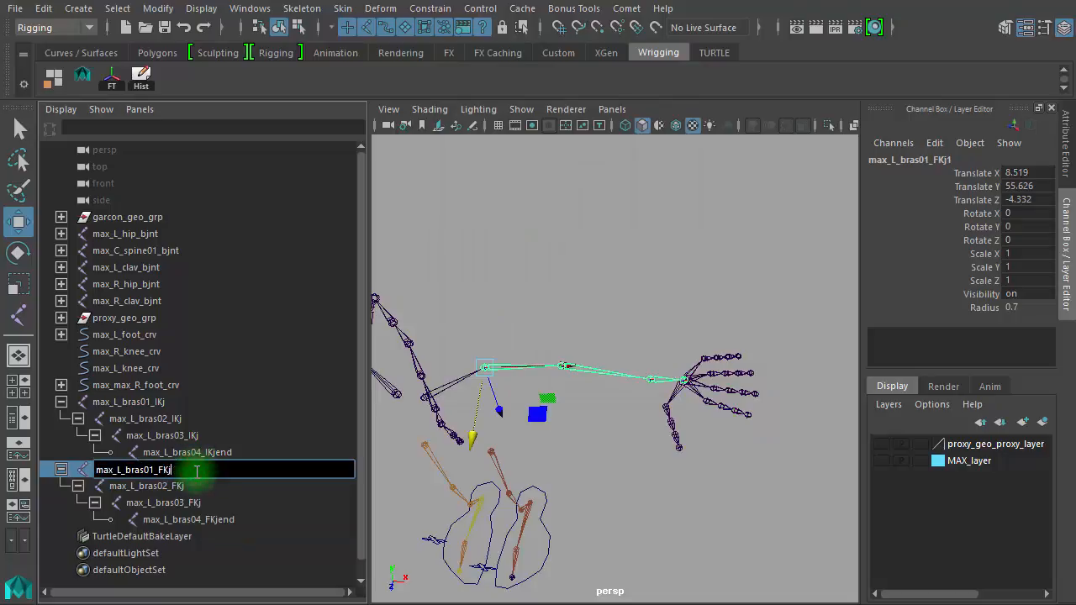
key("Return")
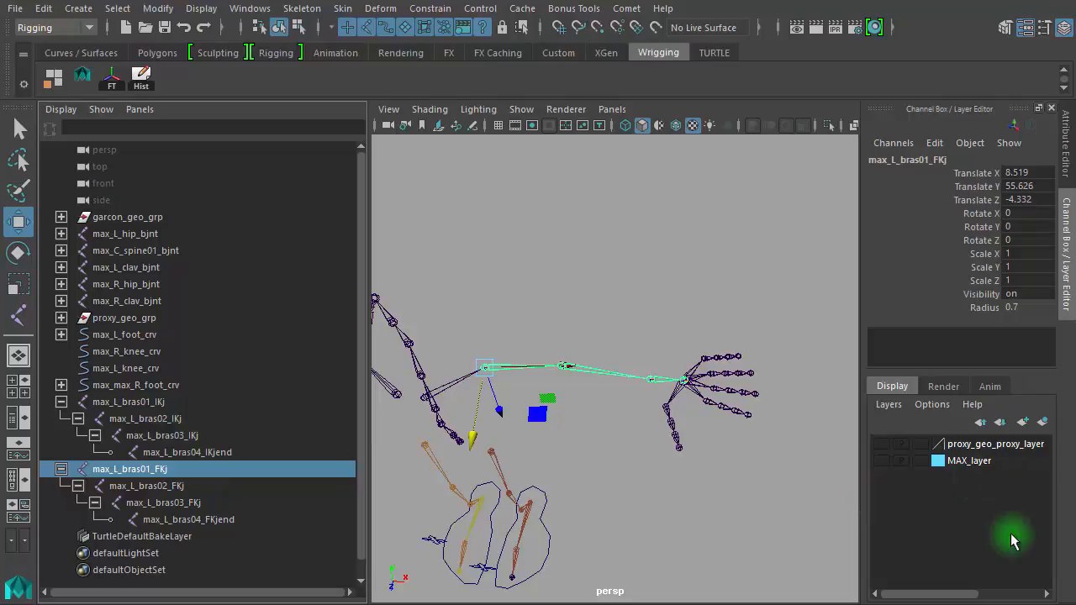
- Add the max_L_bras01_FKj chain to a new display layer named FK_layer
left_click(1043, 421)
left_click(977, 446)
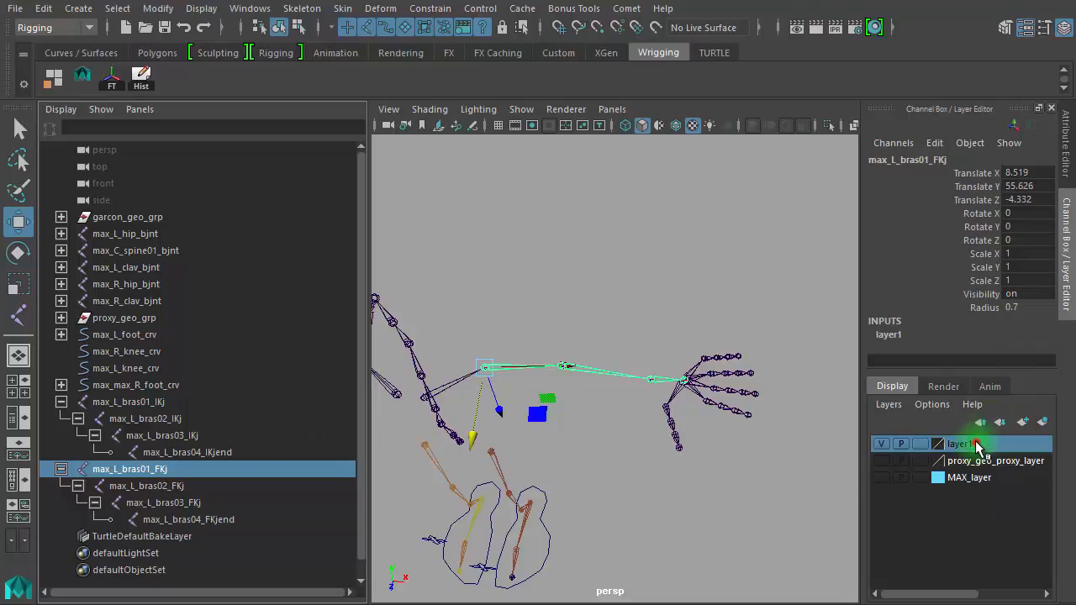
double_click(977, 447)
key("BackSpace")
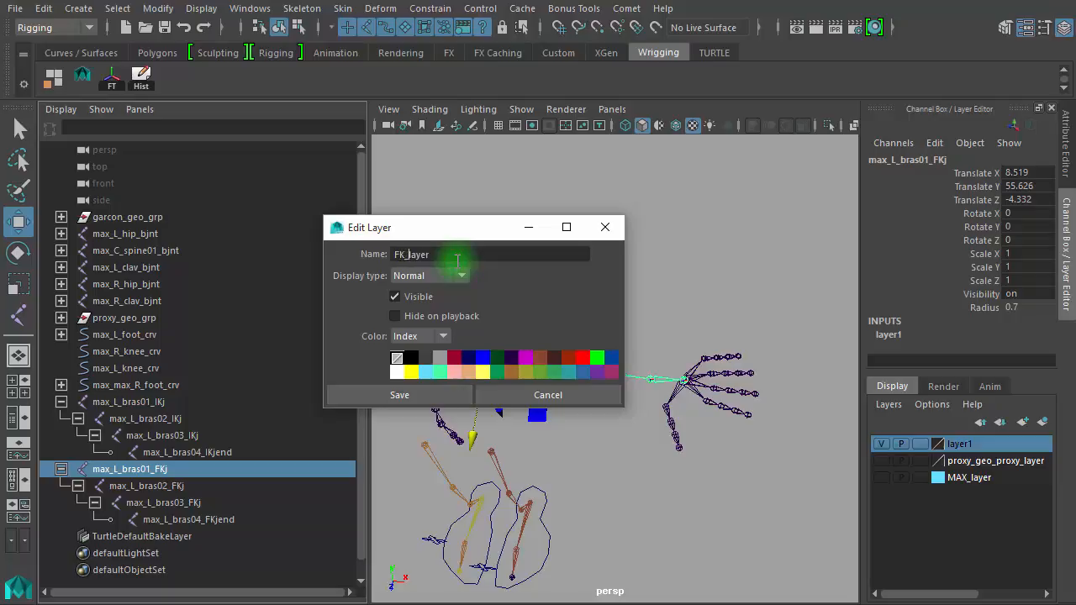
type("FK_")
left_click(412, 395)
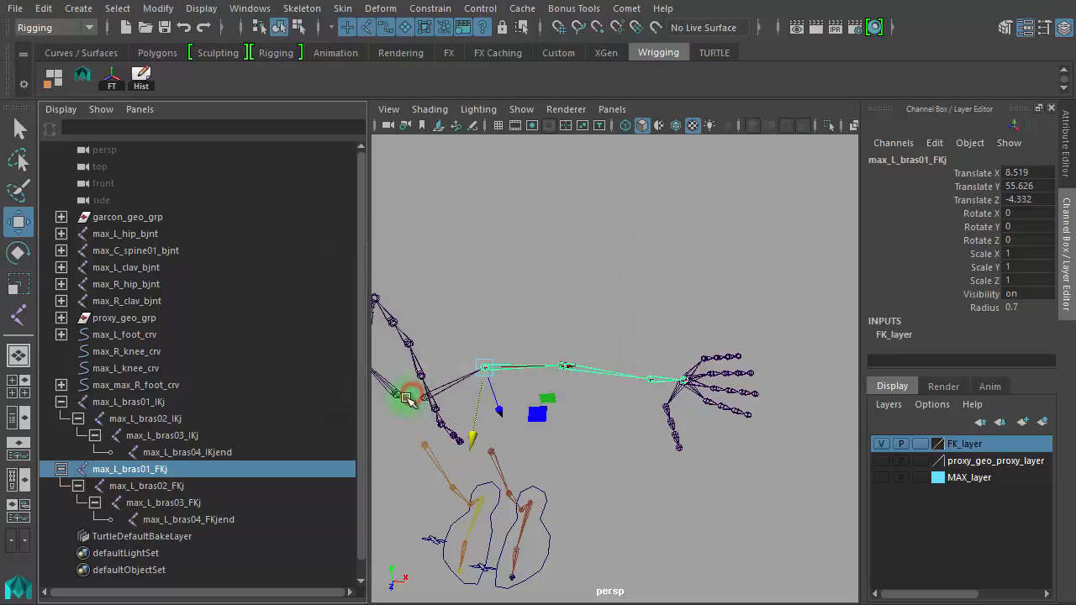
- Add the max_L_bras01_IKj chain to a new display layer named IK_layer, and hide both the IK and FK layers
left_click(142, 404)
left_click(1043, 423)
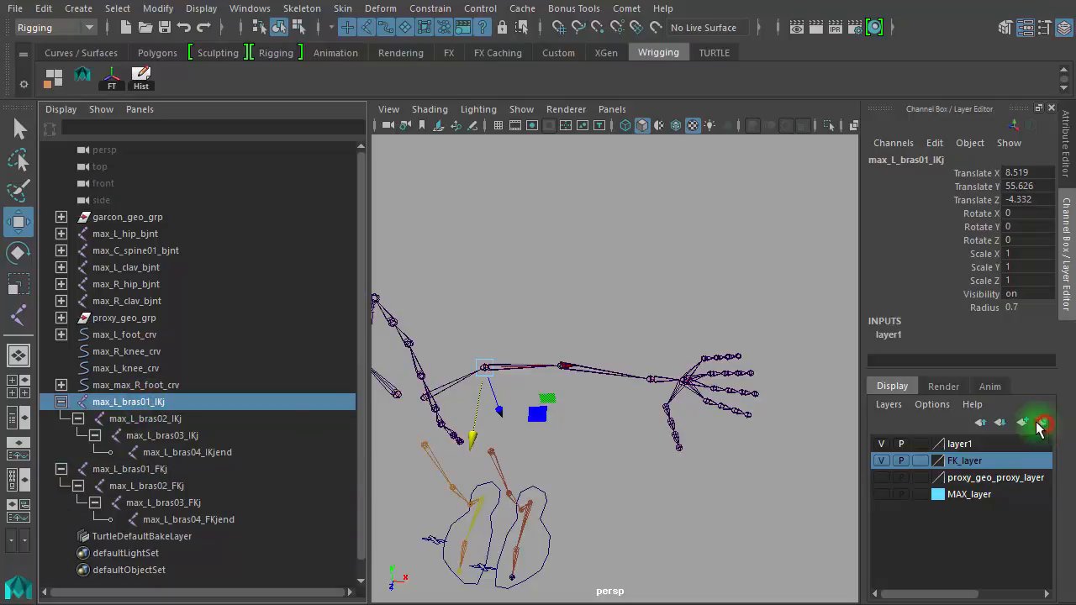
double_click(978, 447)
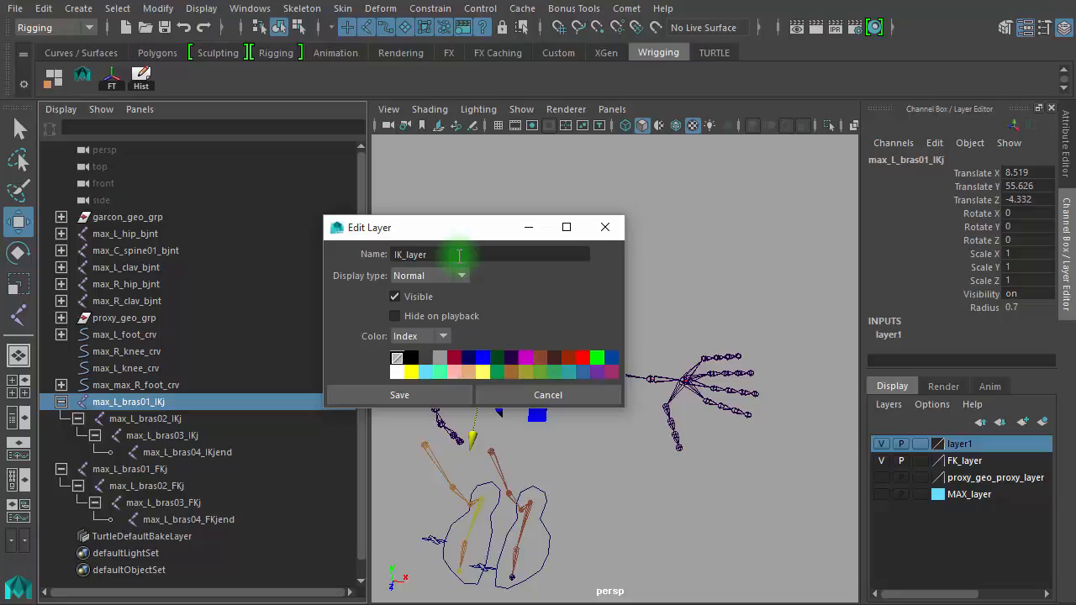
left_click(427, 395)
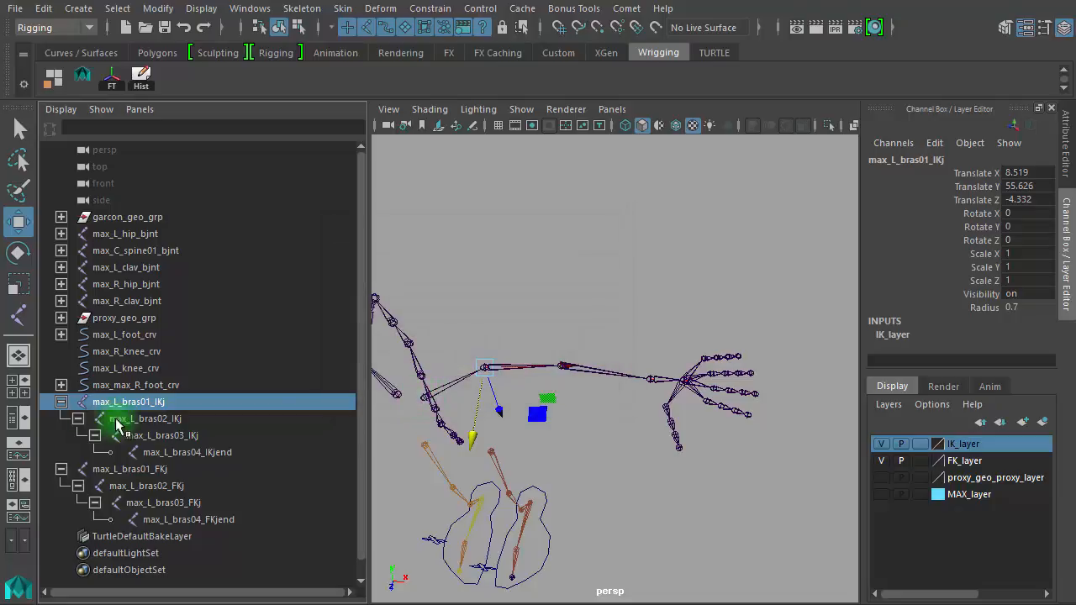
left_click(881, 452)
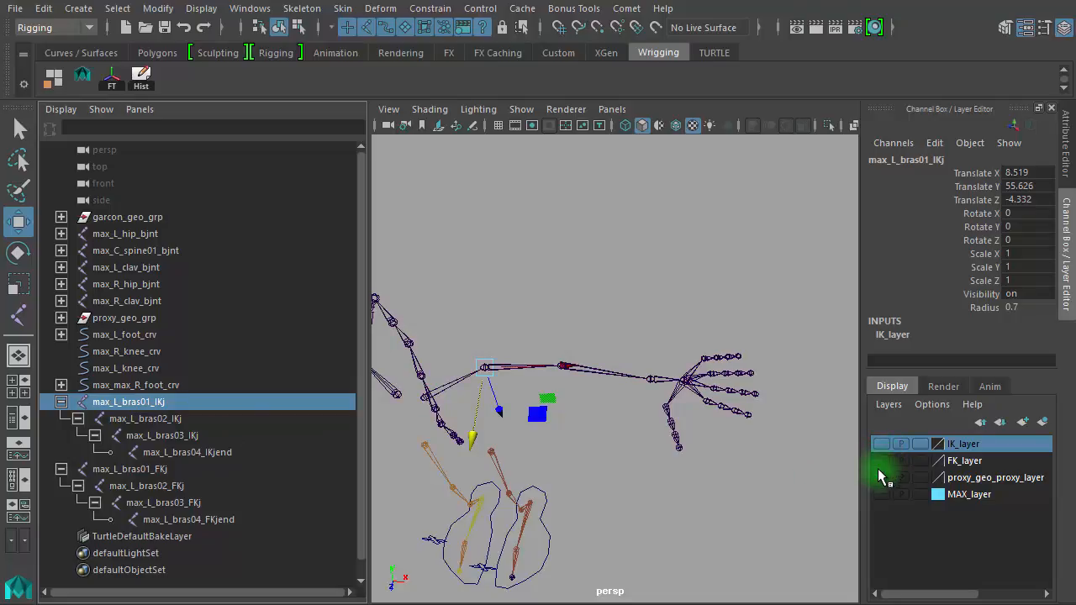
- Add the left clavicle joint max_L_clav_bjnt, with its arm chain, to a new display layer
left_click(690, 492)
left_click(491, 352)
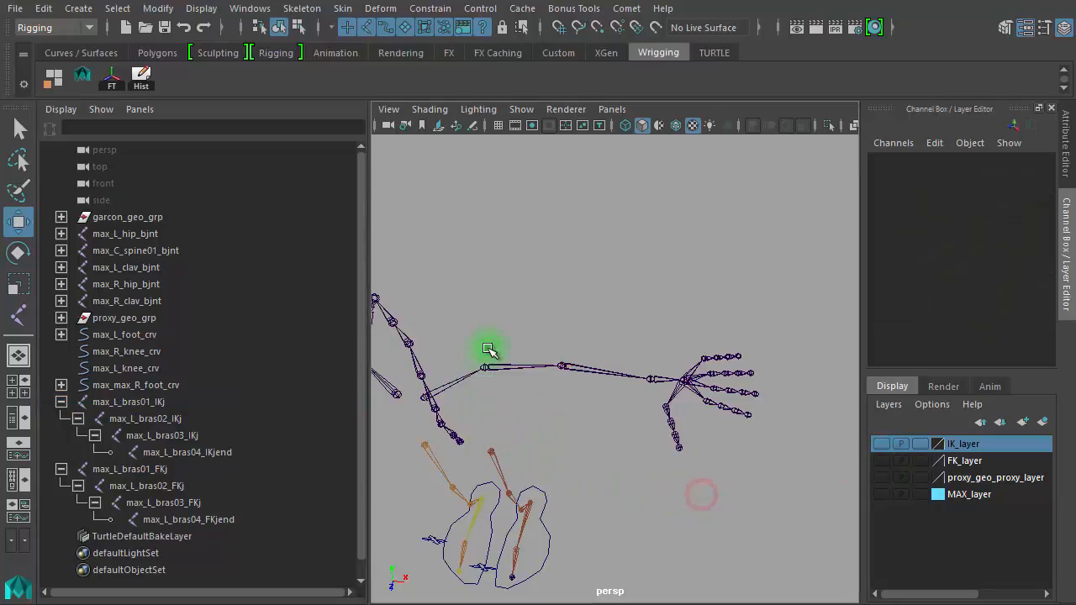
left_click(509, 378)
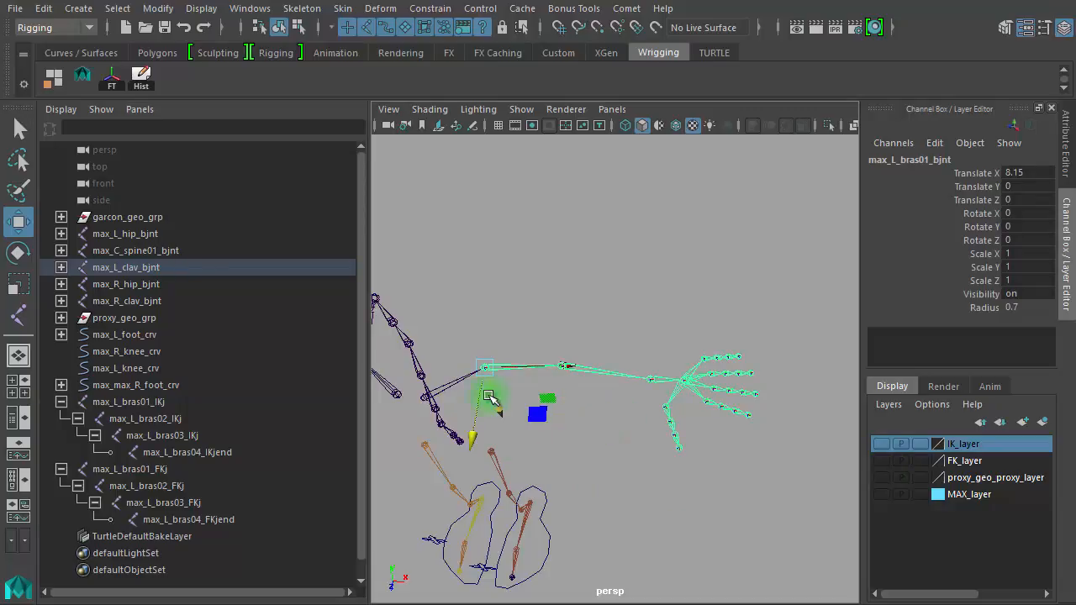
left_click(122, 271)
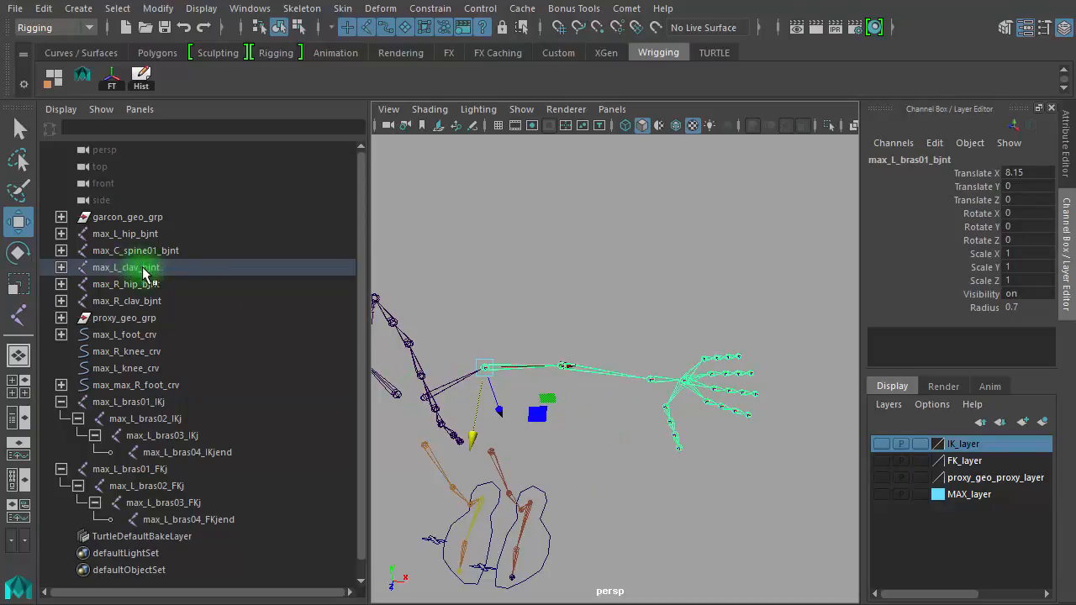
left_click(145, 276)
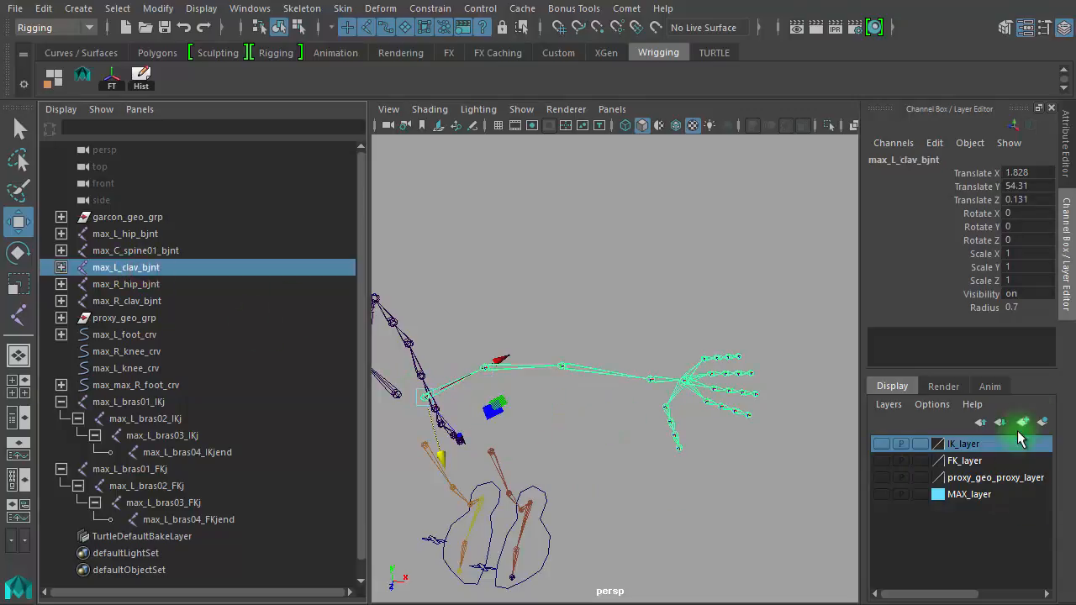
left_click(1042, 423)
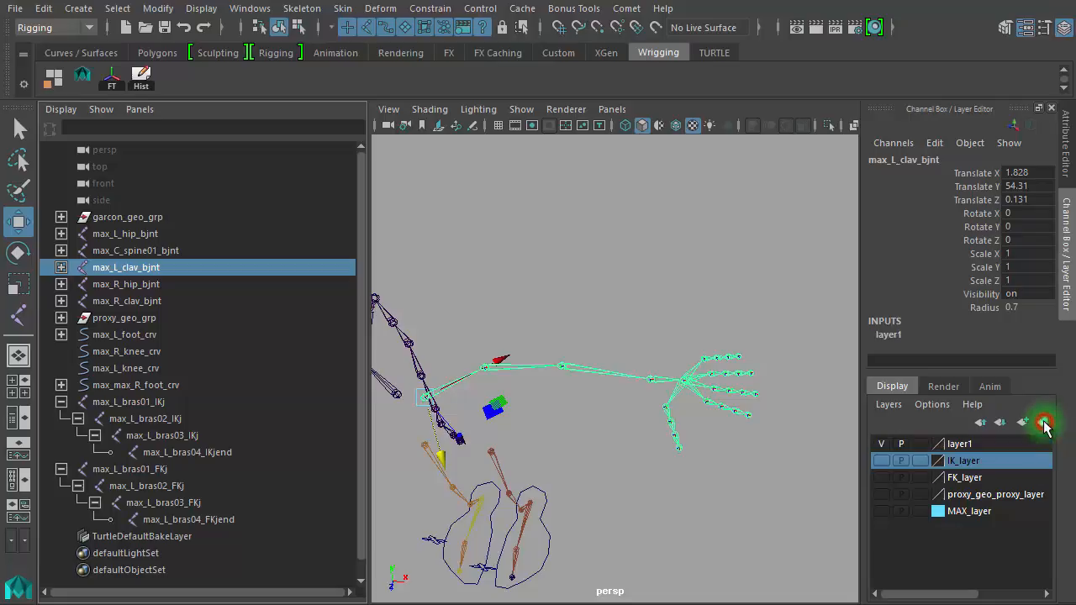
- Rename the new display layer of the clavicle chain as Bind_layer
double_click(965, 444)
left_click_drag(444, 254, 316, 246)
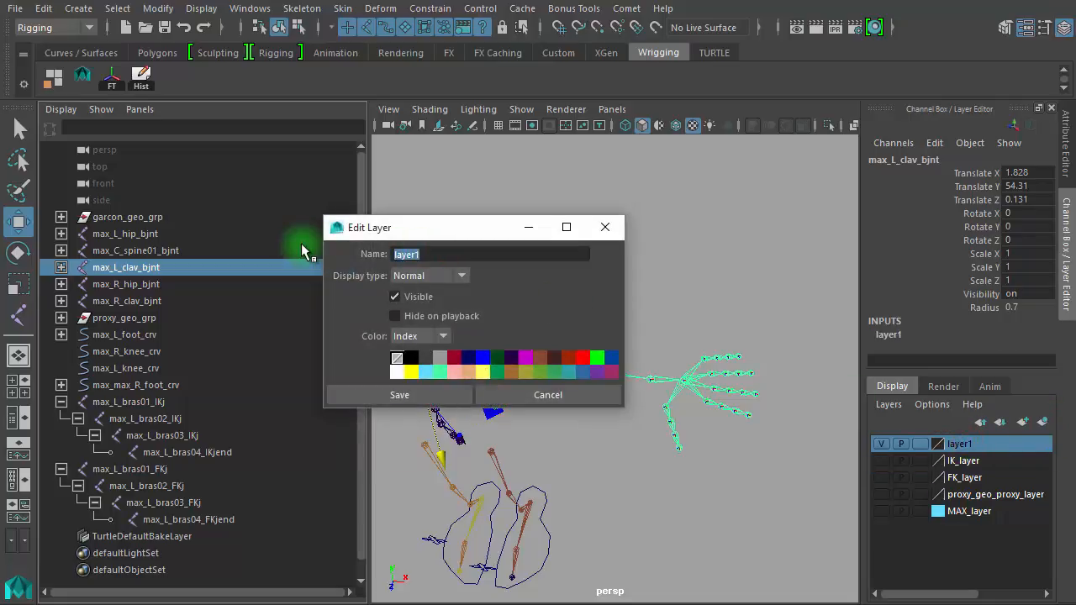
key("Left")
type("Bind_")
left_click(454, 254)
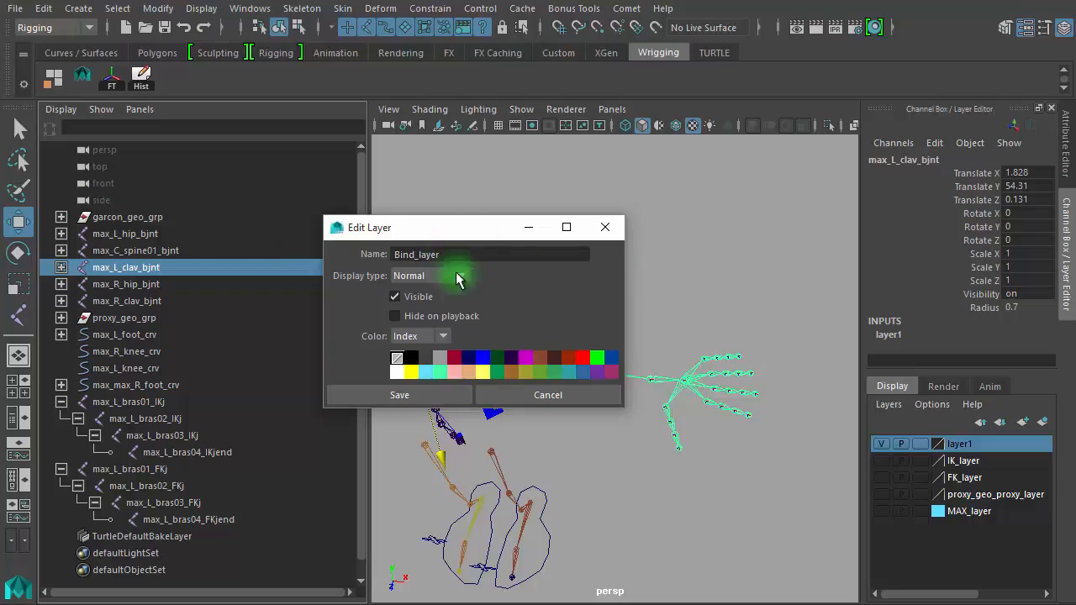
left_click(397, 395)
left_click(636, 470)
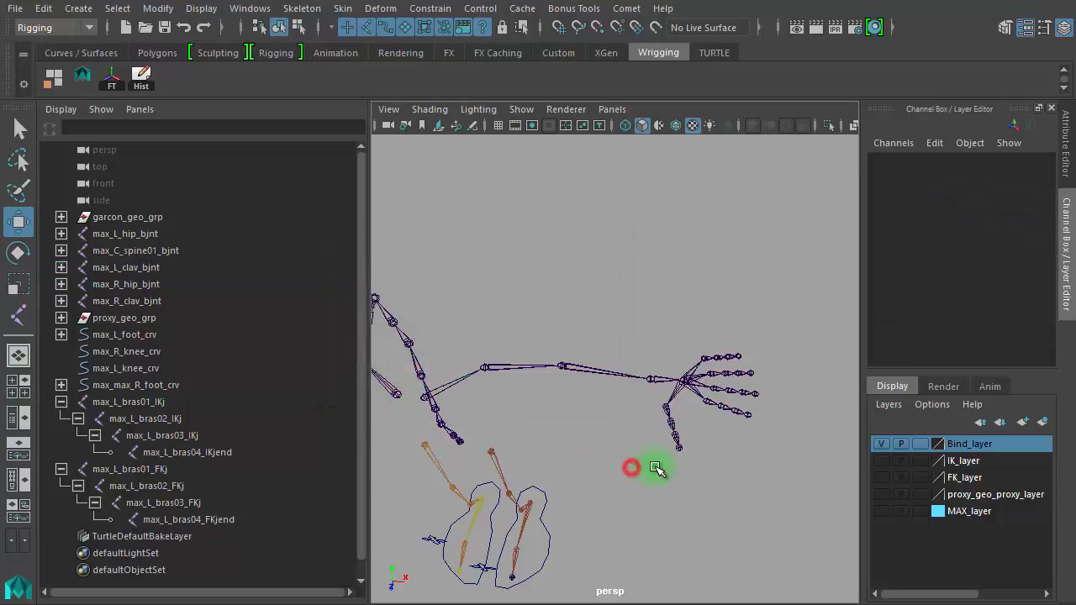
- Show the Bind, IK and FK layers one at a time to compare their arm chains, leaving only FK_layer visible
left_click_drag(680, 463, 681, 425, "alt")
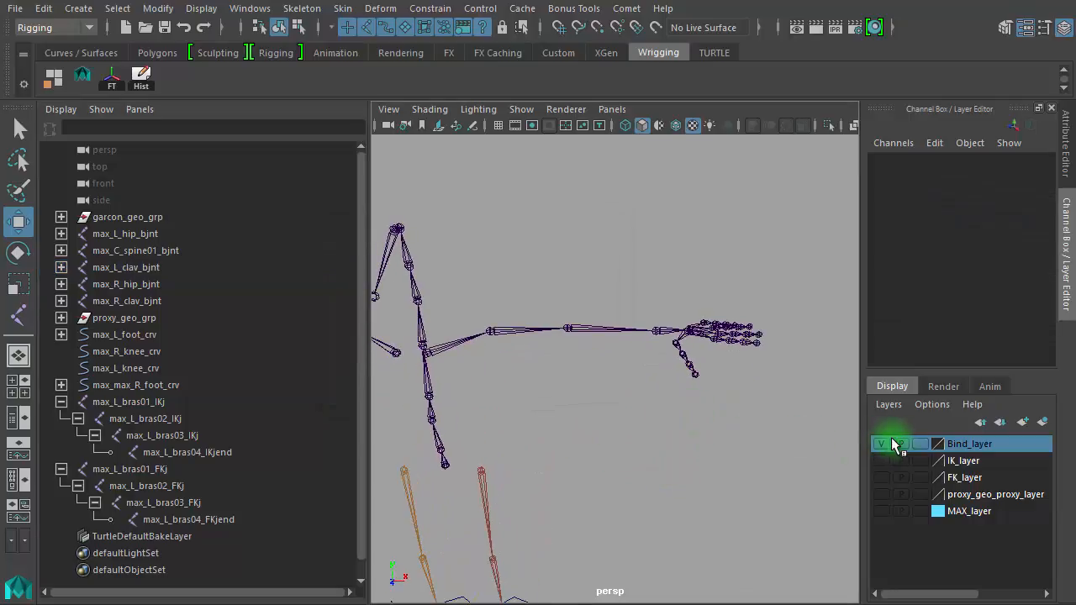
left_click(881, 444)
left_click(881, 444)
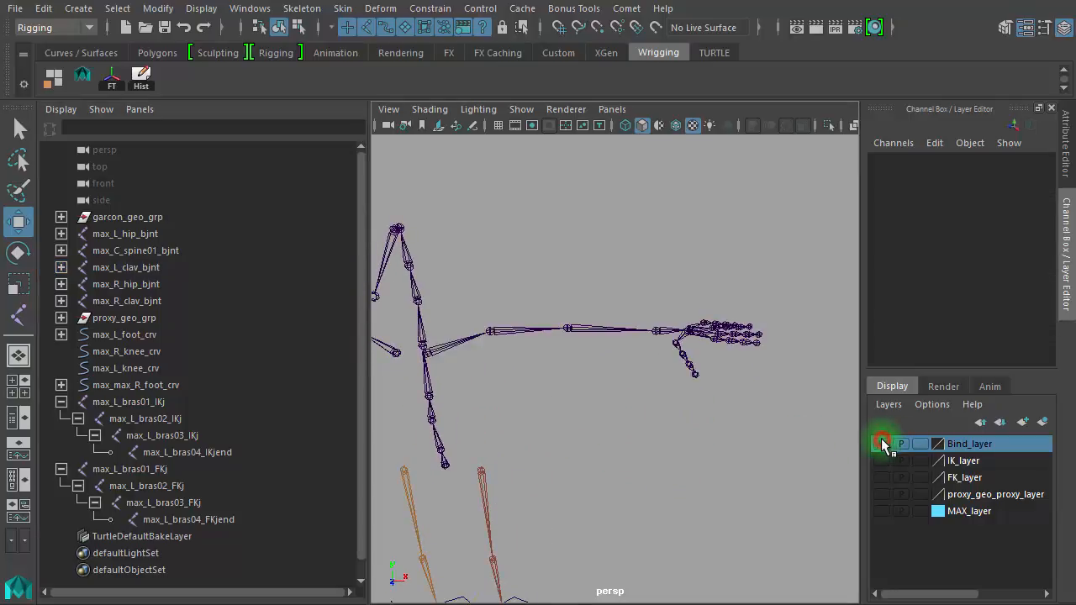
left_click(881, 443)
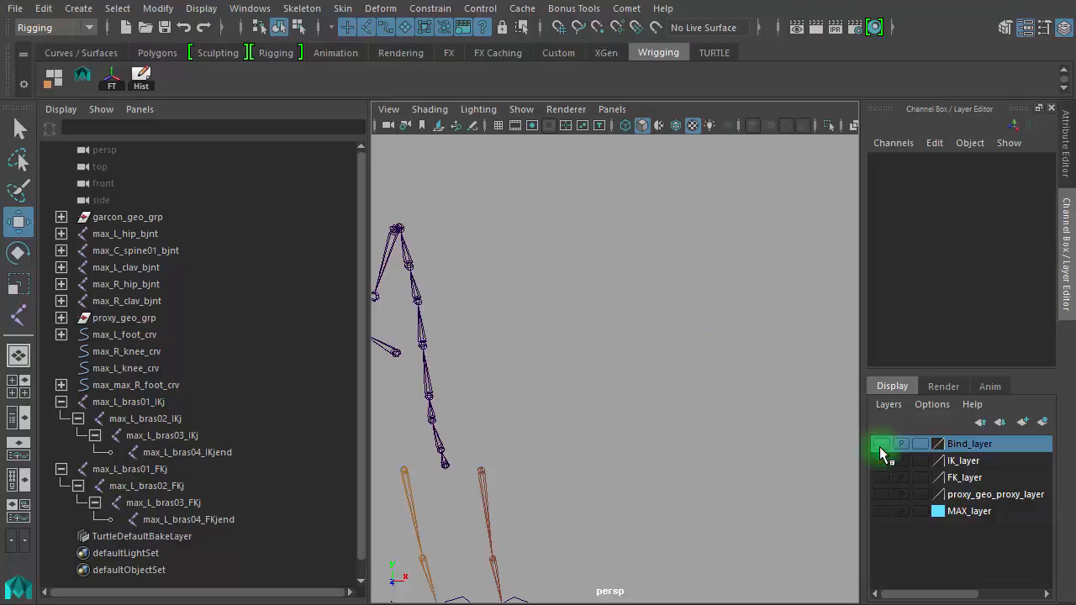
left_click(879, 461)
left_click_drag(593, 413, 632, 460, "alt")
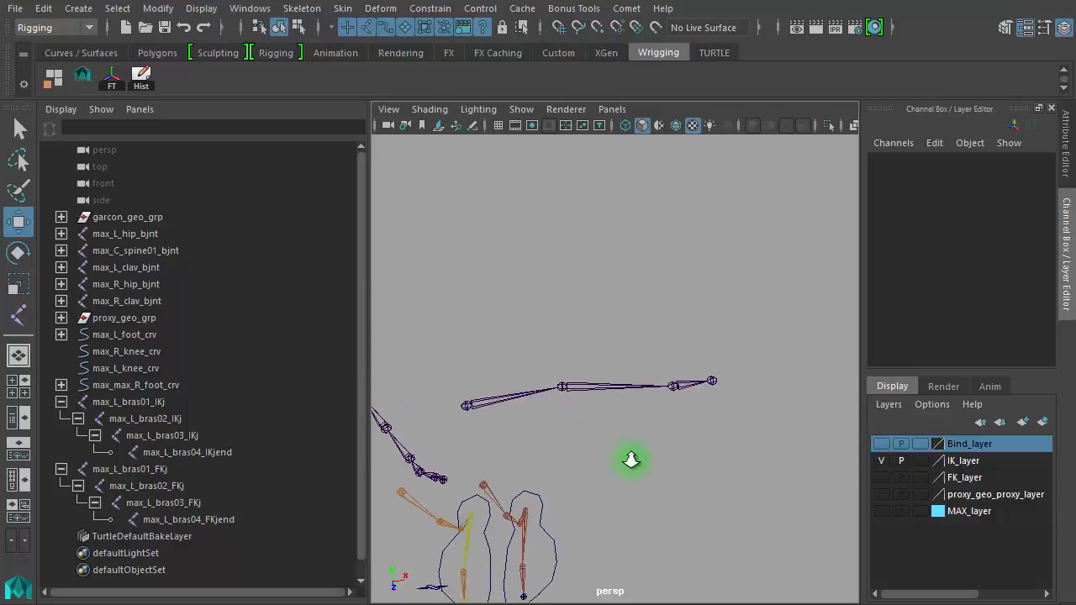
left_click(881, 461)
left_click(881, 477)
left_click_drag(608, 457, 601, 437, "alt")
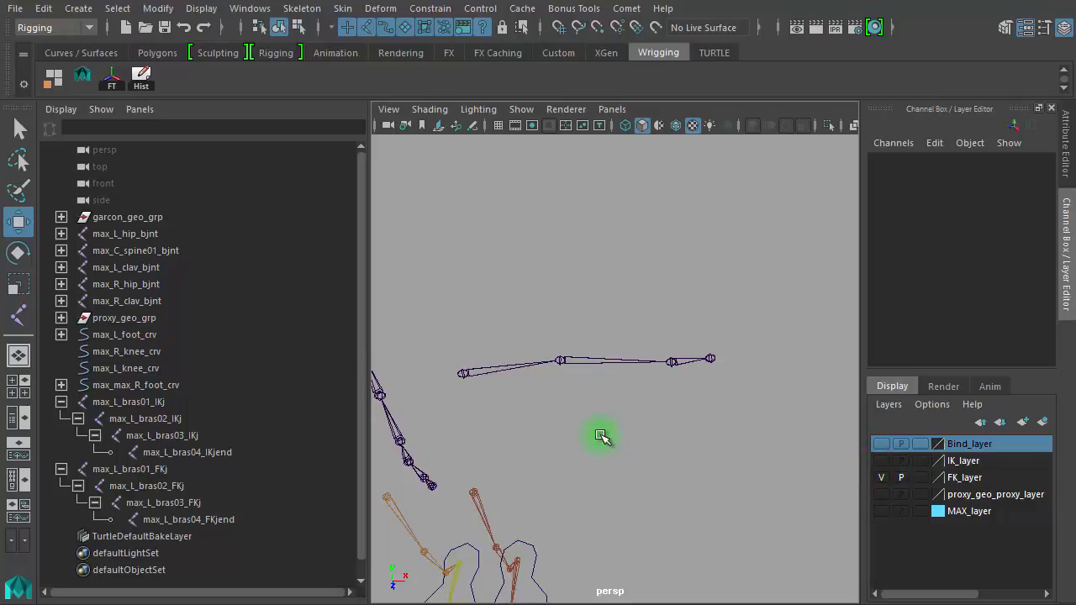
- Delete the end joint max_L_bras04_FKjend from the FK arm chain
left_click(709, 358)
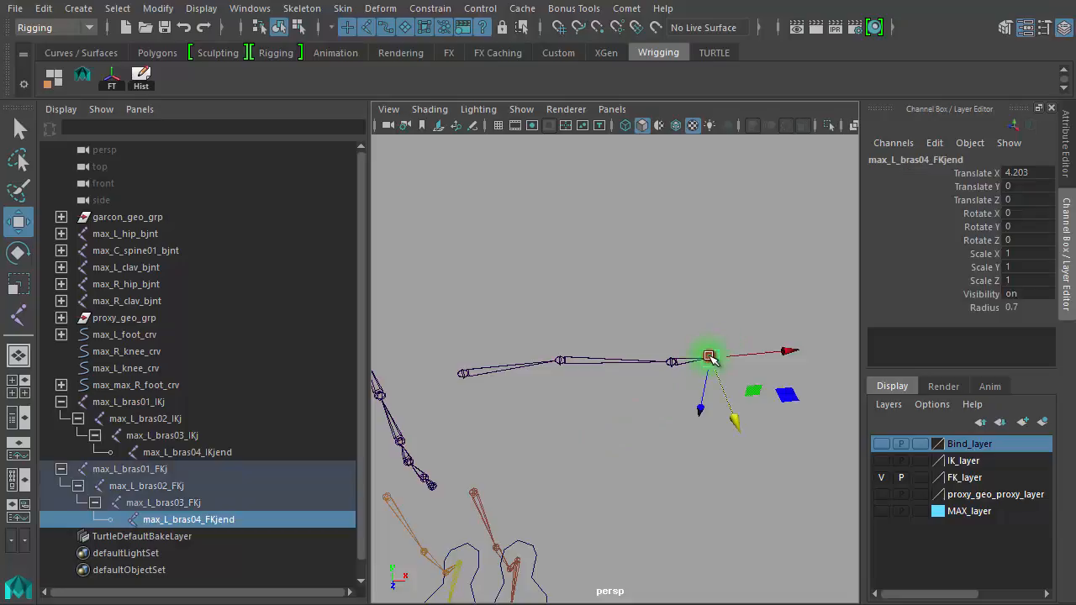
key("Delete")
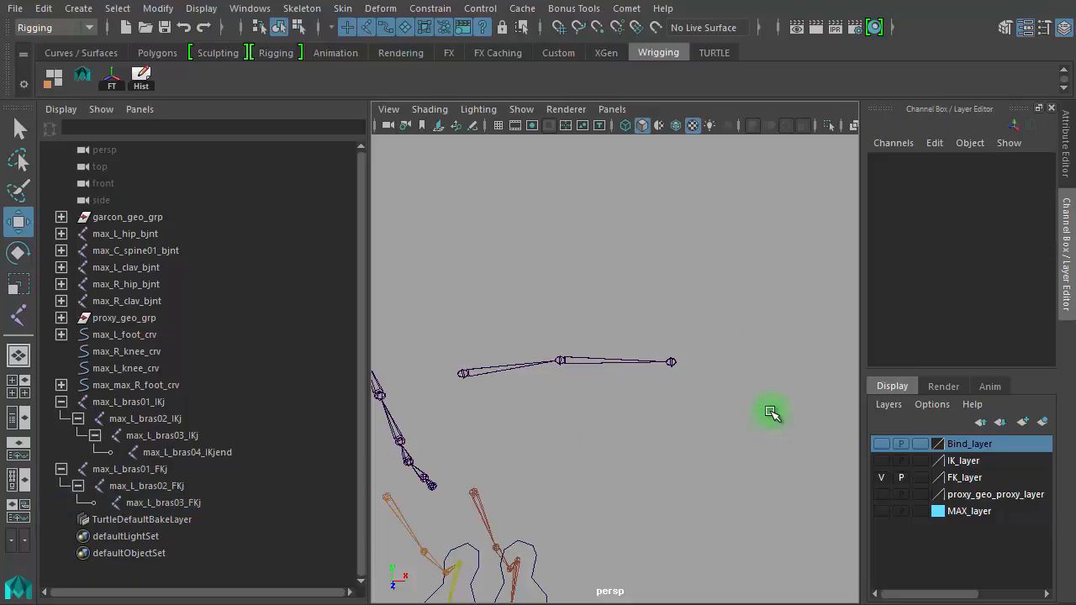
left_click(644, 438)
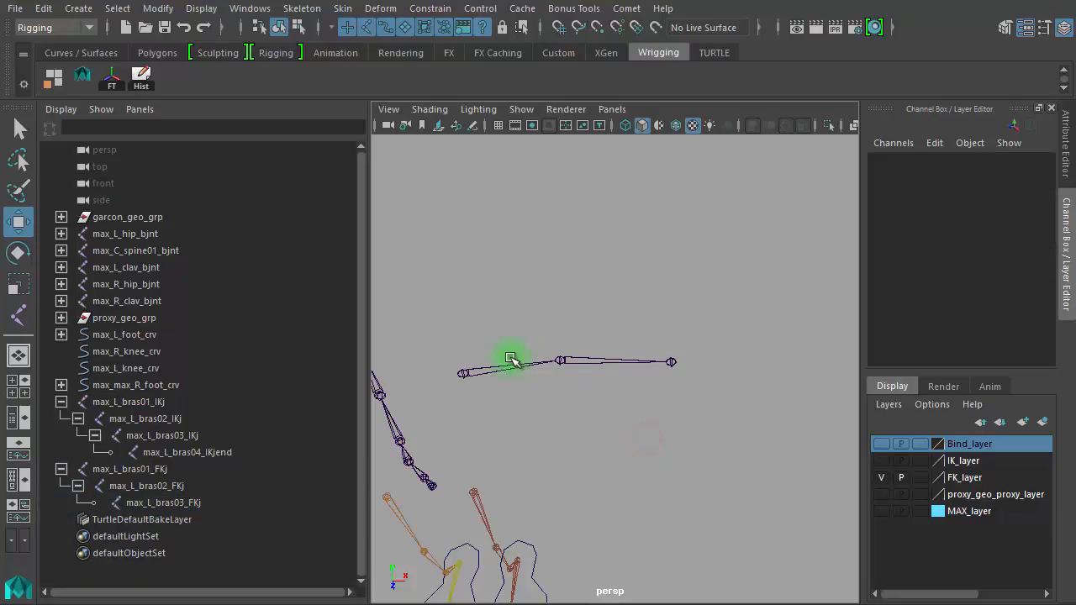
- Check the three FK arm joints, and compare them with the max_L_bras01_IKj chain by showing only IK_layer
left_click(164, 470)
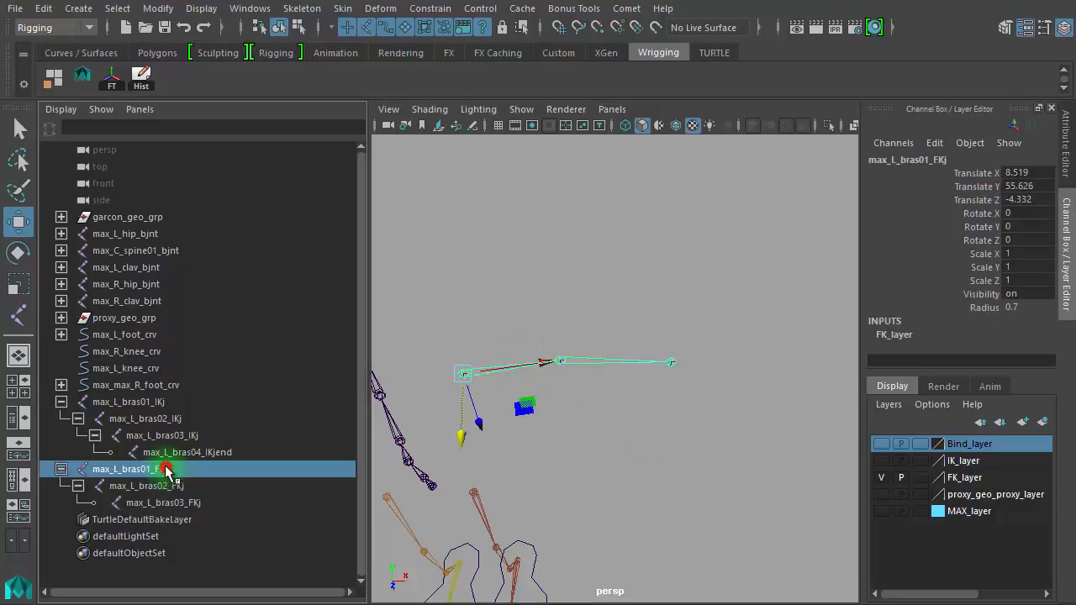
left_click(169, 486)
left_click(184, 503)
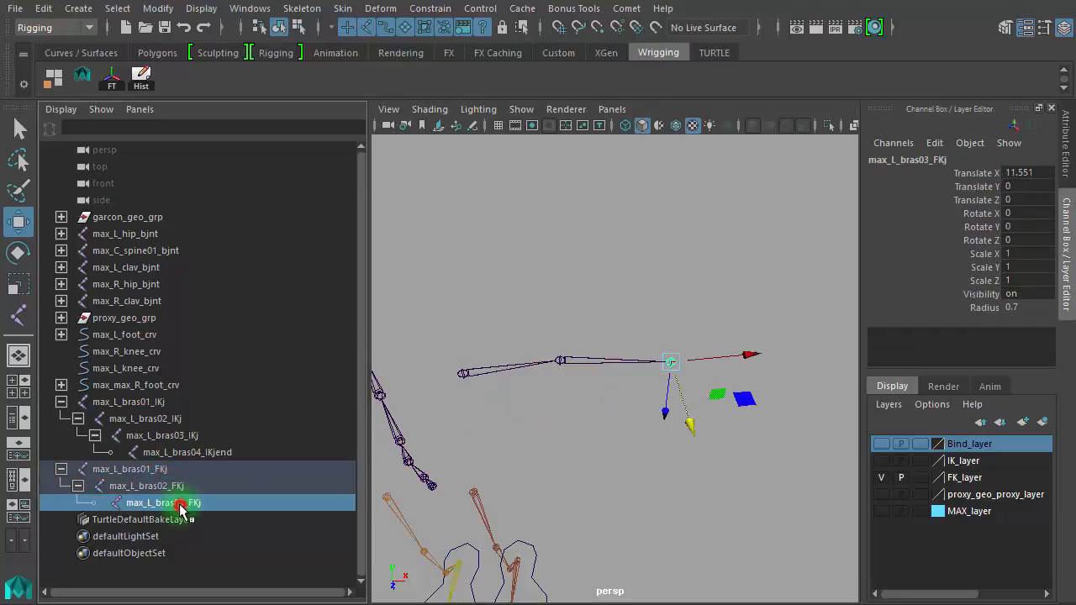
left_click(155, 403)
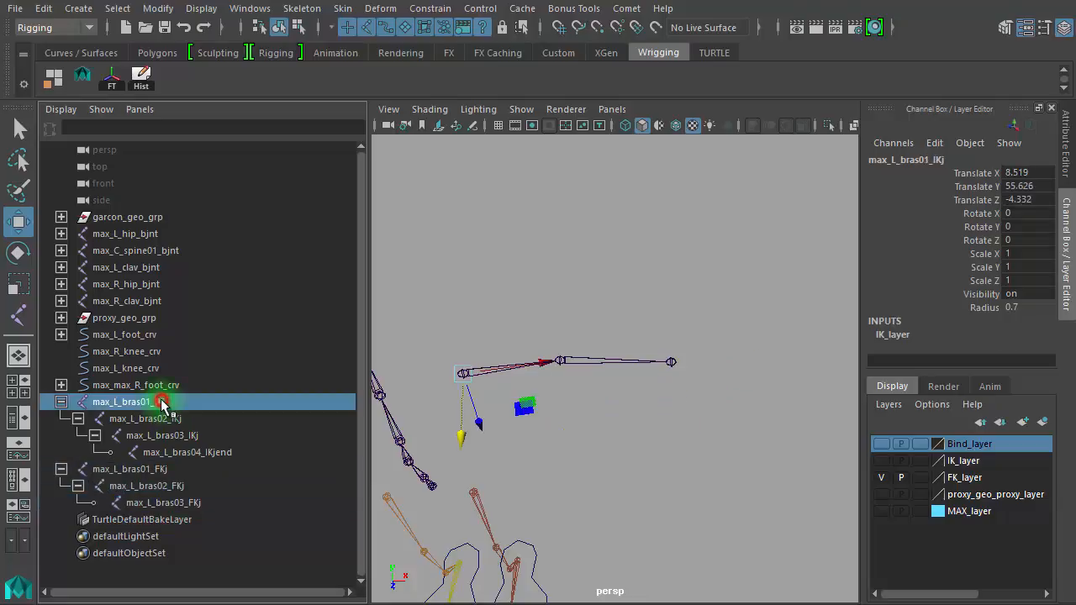
left_click(881, 478)
left_click(881, 462)
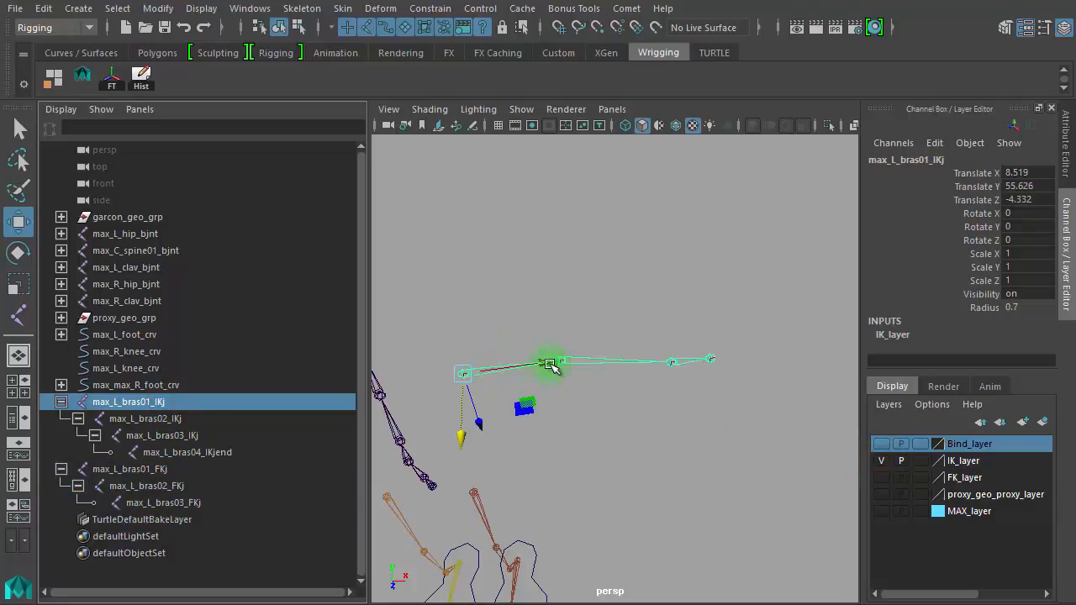
- Collapse the IK chain's hierarchy, hide IK_layer, and examine the bind arm chain by temporarily showing Bind_layer
left_click(60, 402)
left_click(883, 461)
left_click(881, 444)
right_click_drag(576, 405, 596, 391, "alt")
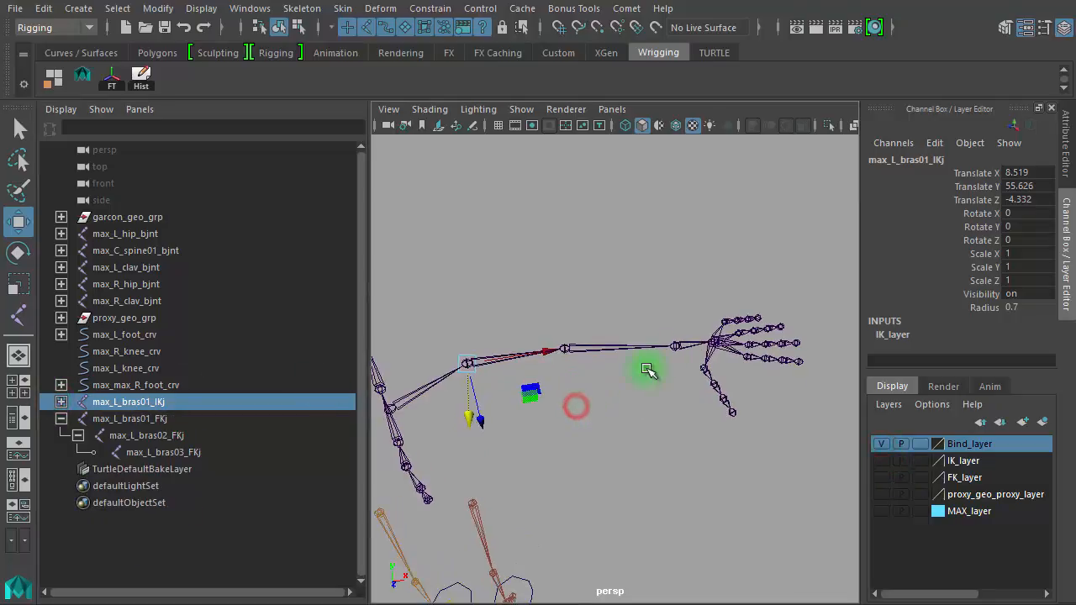
left_click_drag(653, 383, 588, 386, "alt")
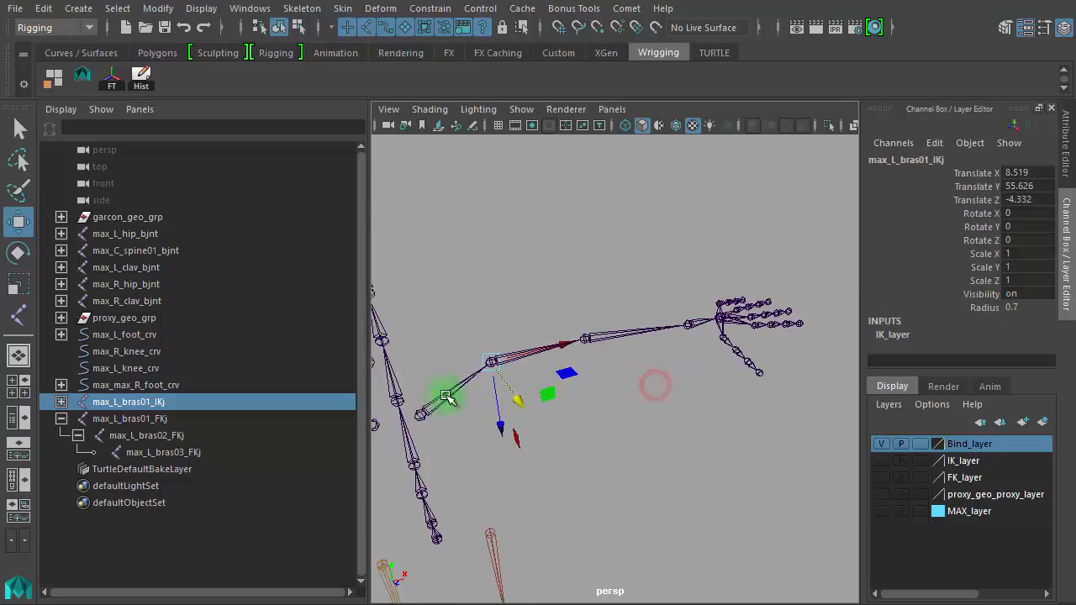
left_click(881, 444)
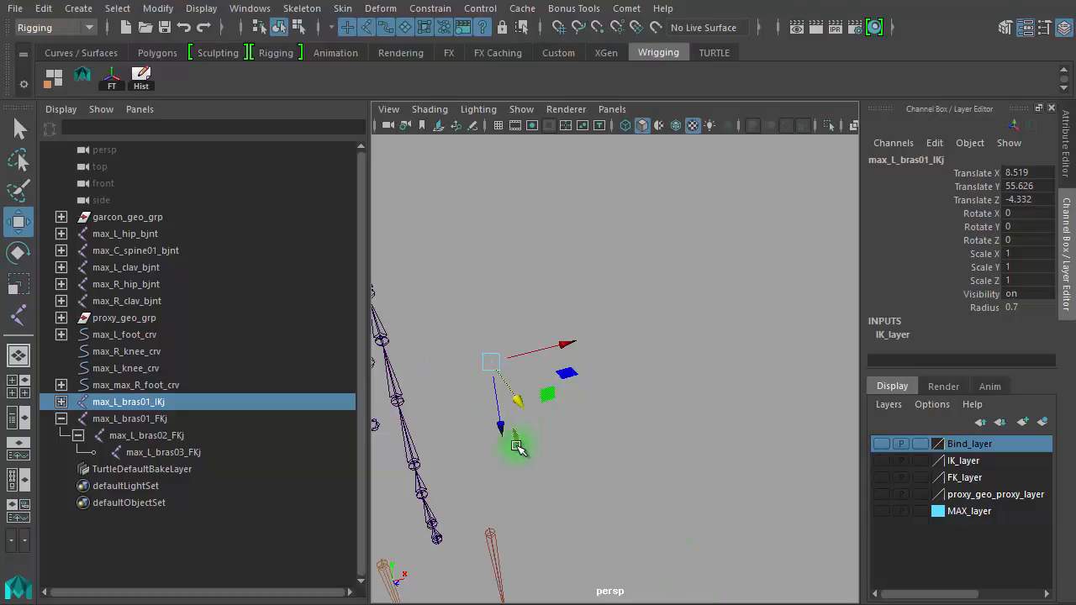
left_click(996, 461)
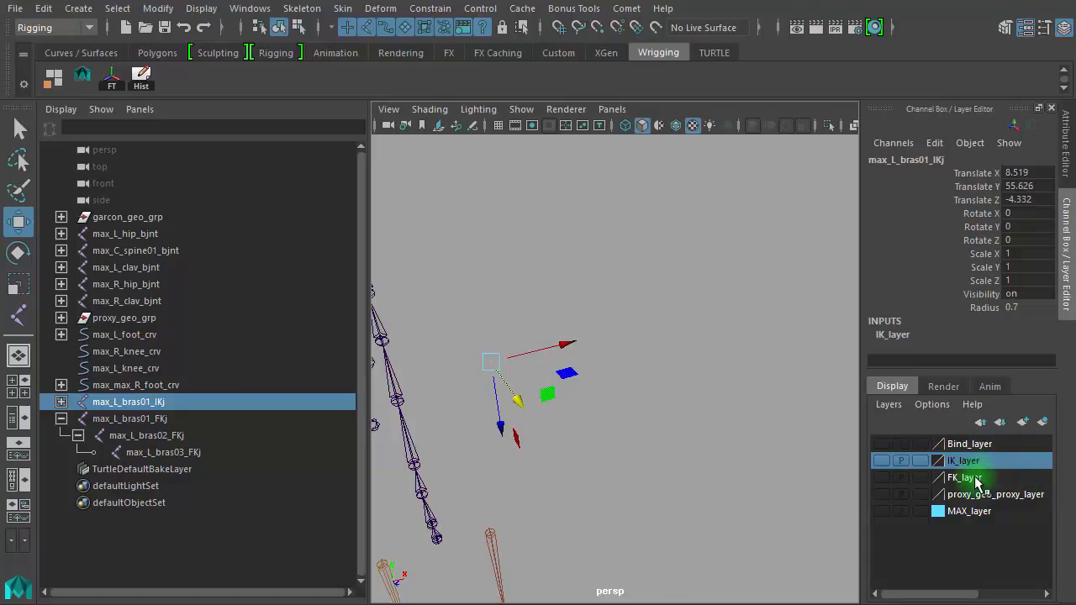
left_click(973, 478)
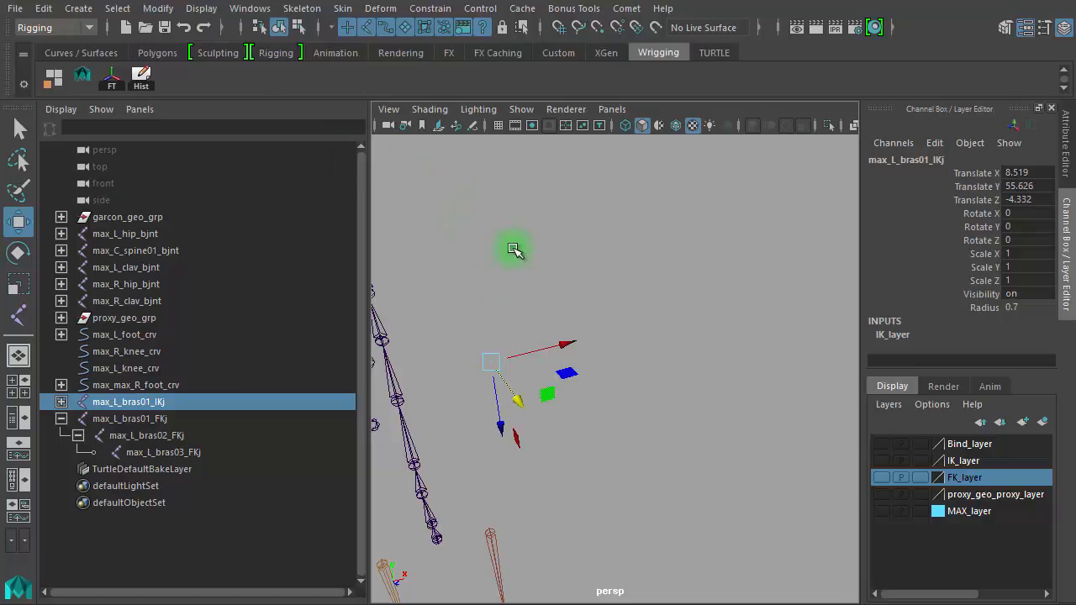
left_click(61, 402)
left_click(60, 402)
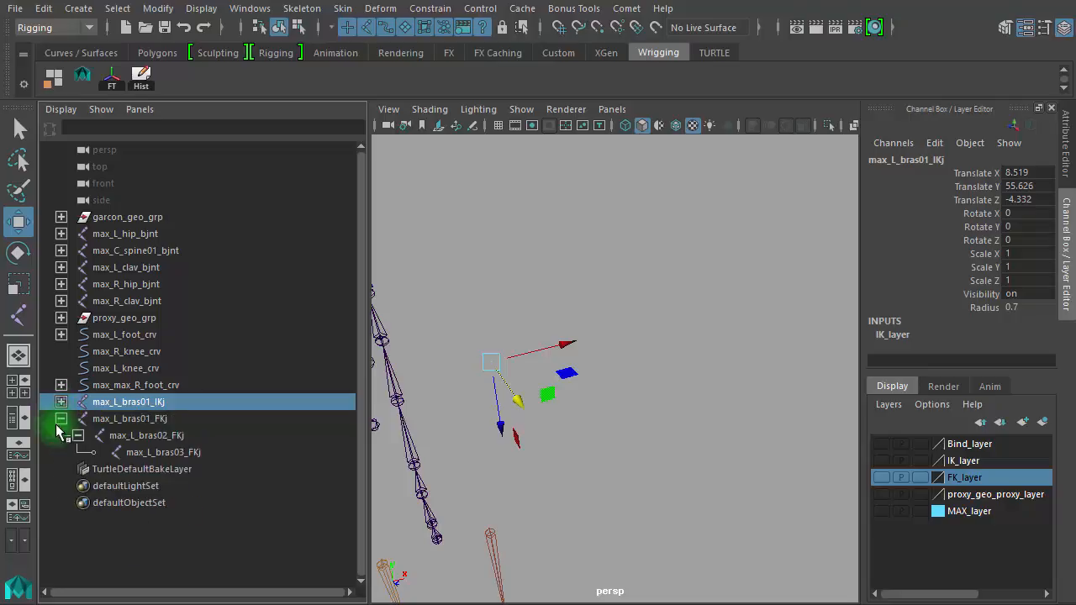
left_click(61, 402)
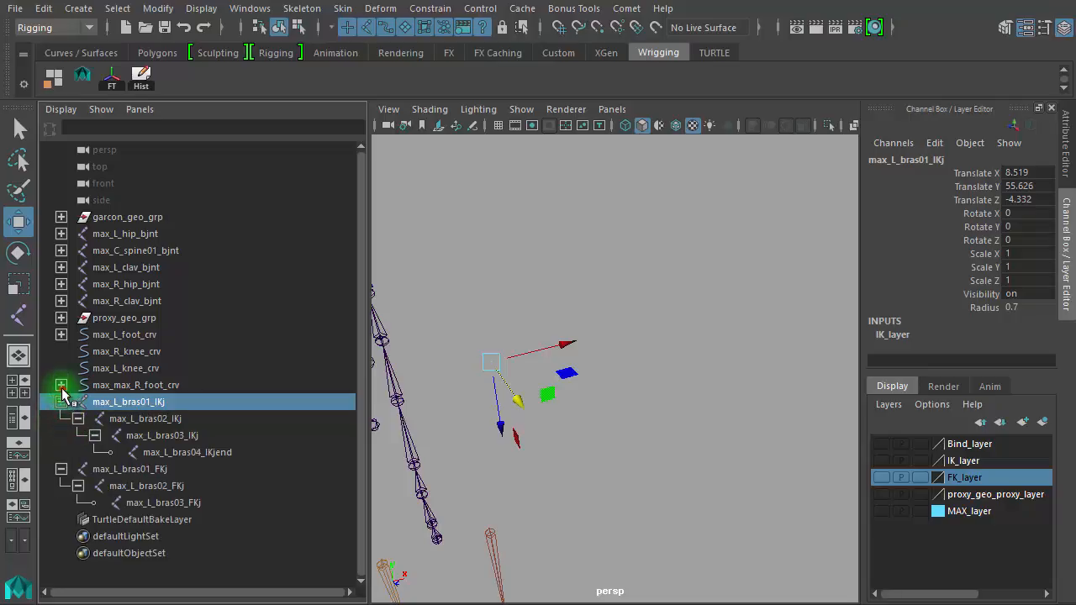
left_click(60, 385)
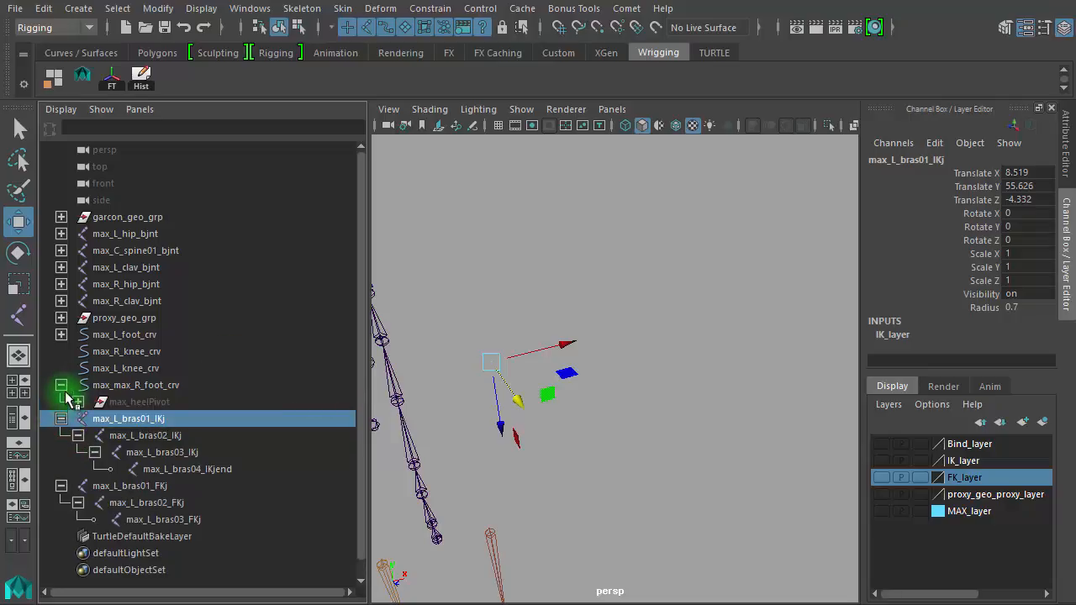
left_click(61, 385)
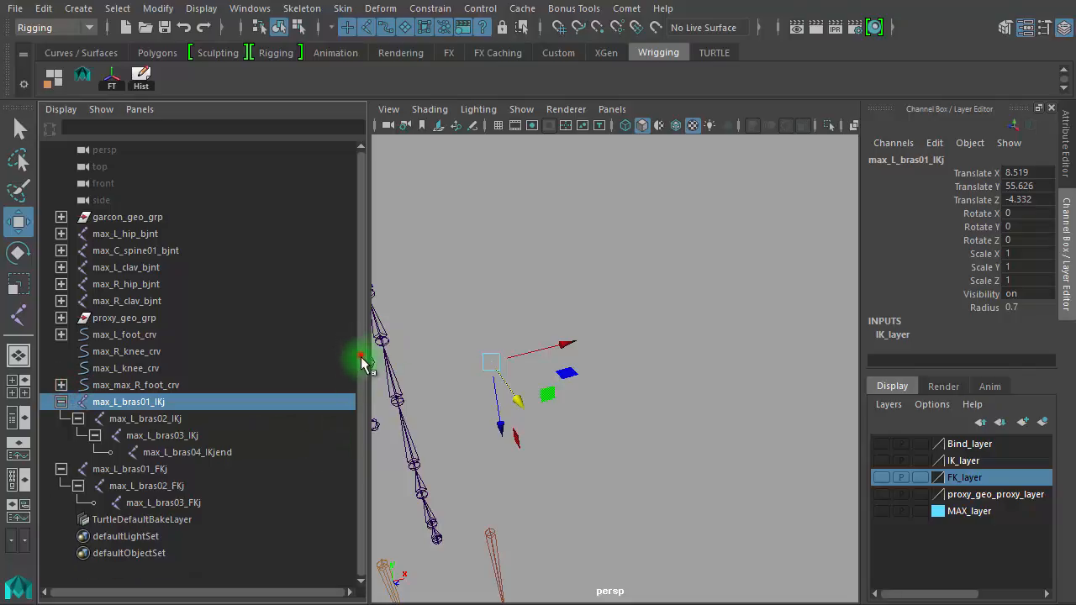
- Move max_L_clav_bjnt directly above max_L_bras01_IKj in the Outliner order
left_click(164, 269)
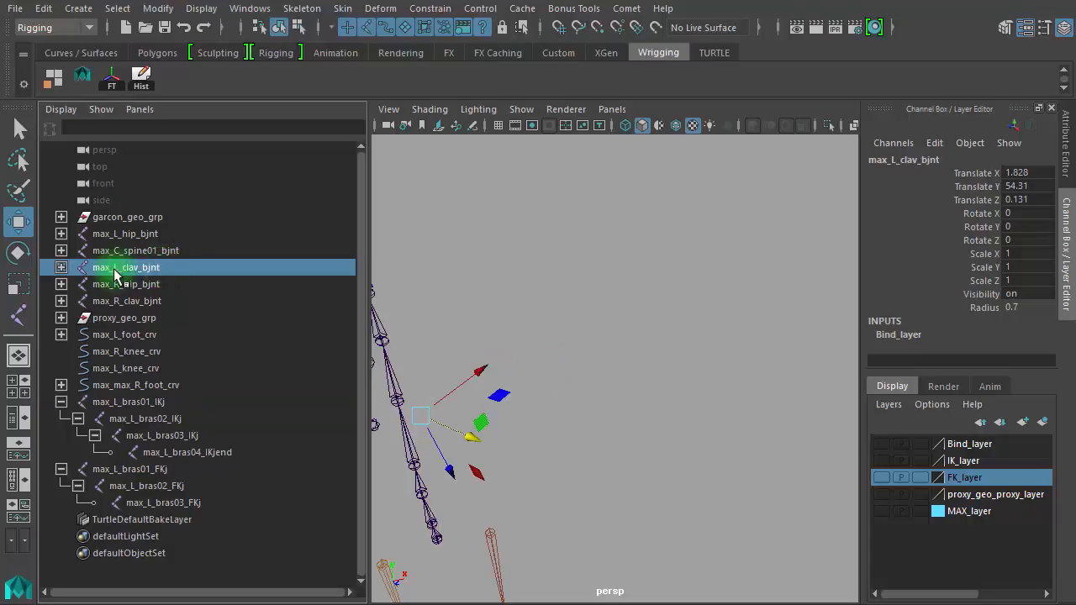
middle_click_drag(118, 273, 131, 402)
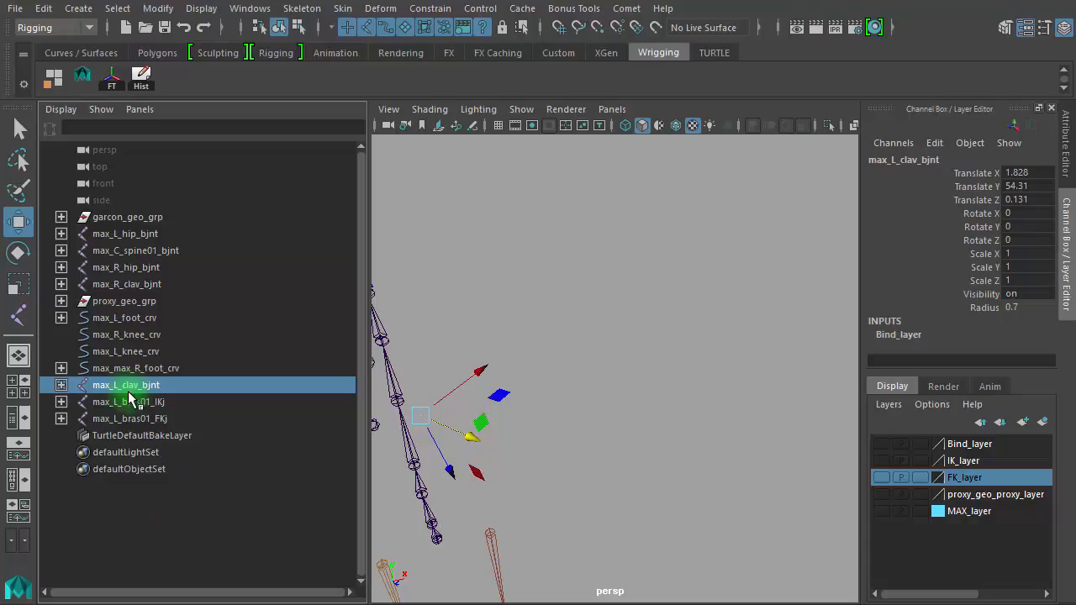
left_click(62, 386)
left_click(62, 386)
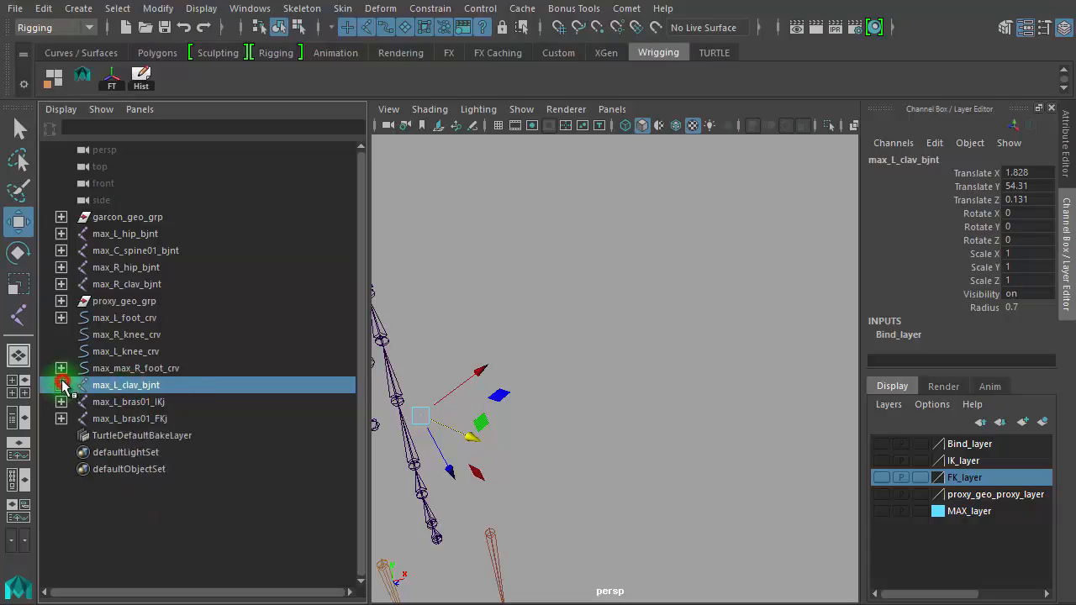
- Expand the max_L_clav_bjnt hierarchy down to max_L_bras03_bjnt and inspect the max_L_bras01_bjnt and max_L_bras02_bjnt joints
left_click(61, 385)
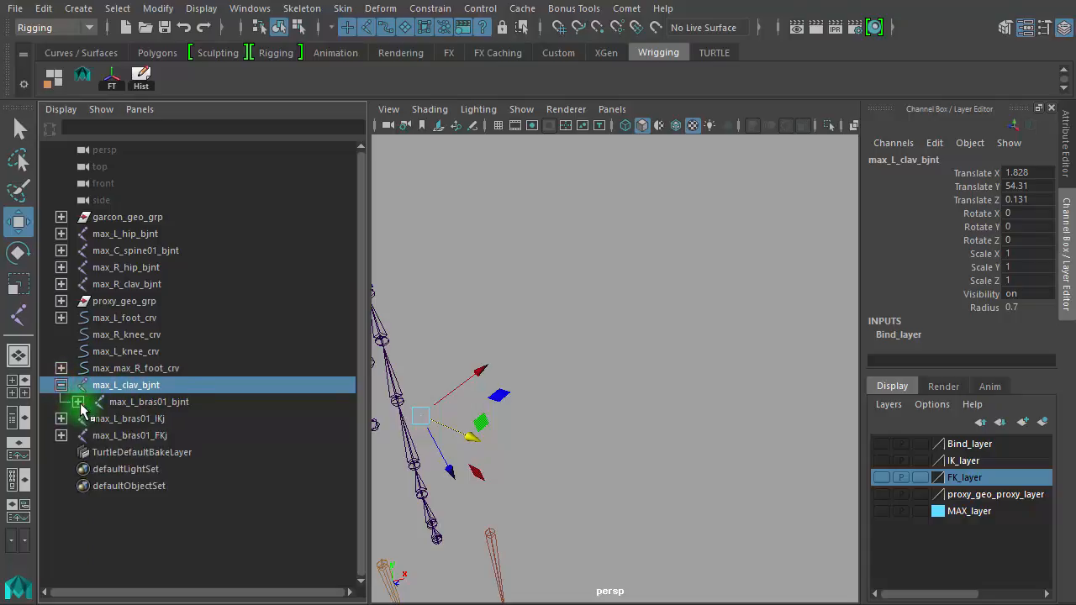
left_click(77, 402)
left_click(95, 419)
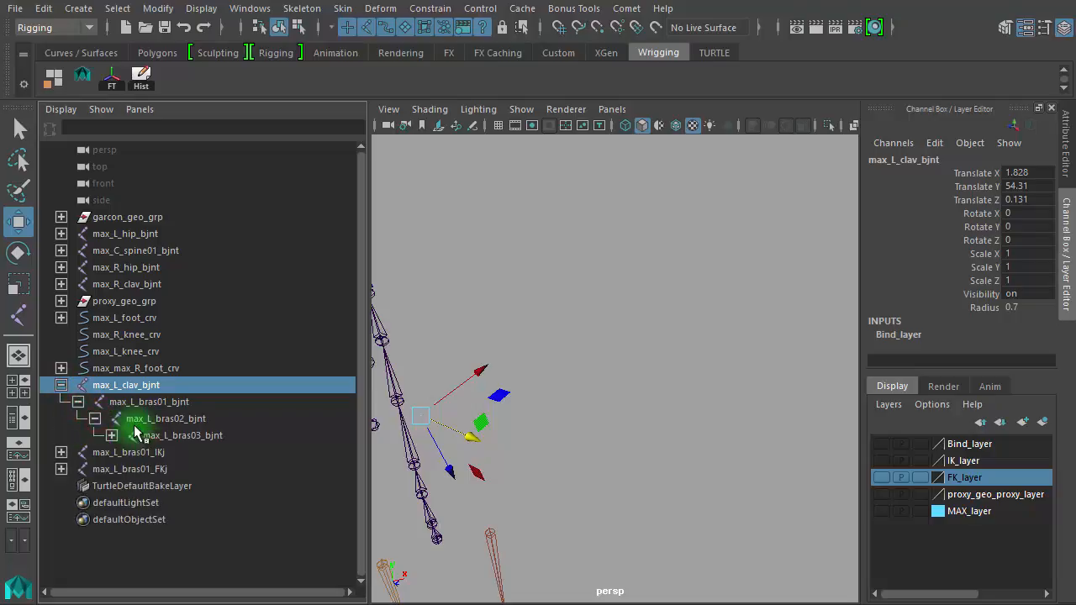
left_click(192, 405)
left_click(196, 420)
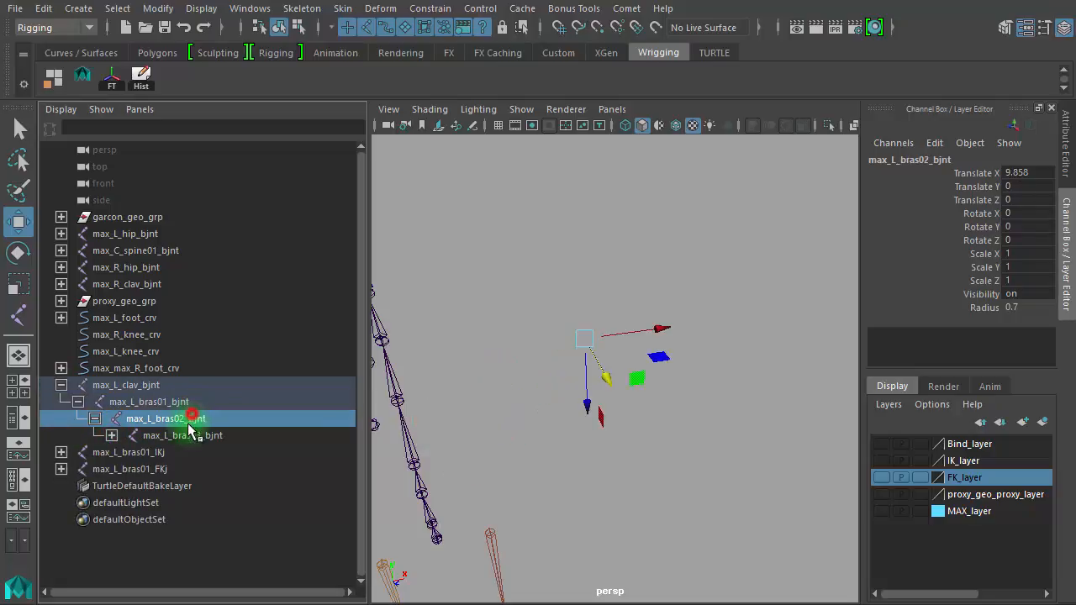
- Expand the max_L_bras01_IKj and max_L_bras01_FKj hierarchies down to their bras03 joints, checking them against max_L_bras03_bjnt
left_click(155, 435)
left_click_drag(115, 443, 86, 443)
left_click(62, 452)
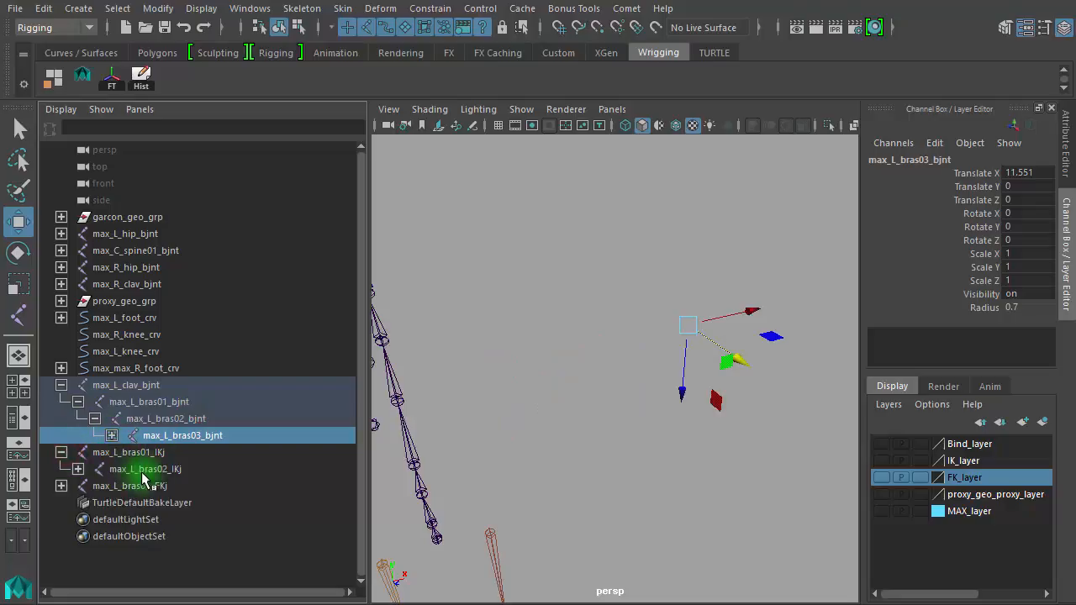
left_click(78, 470)
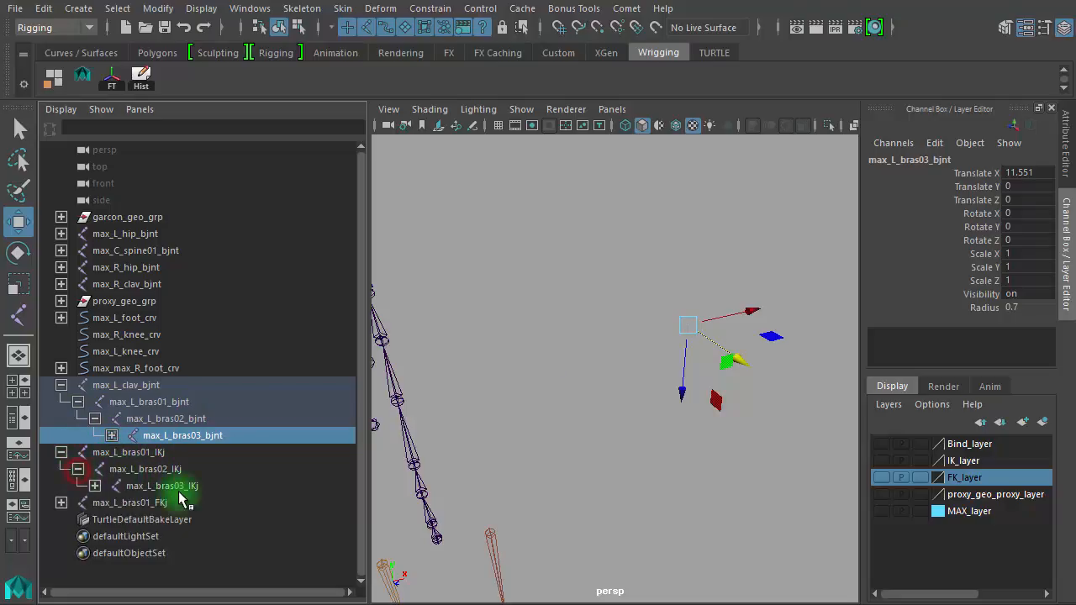
left_click(172, 487)
left_click(61, 503)
left_click(78, 520)
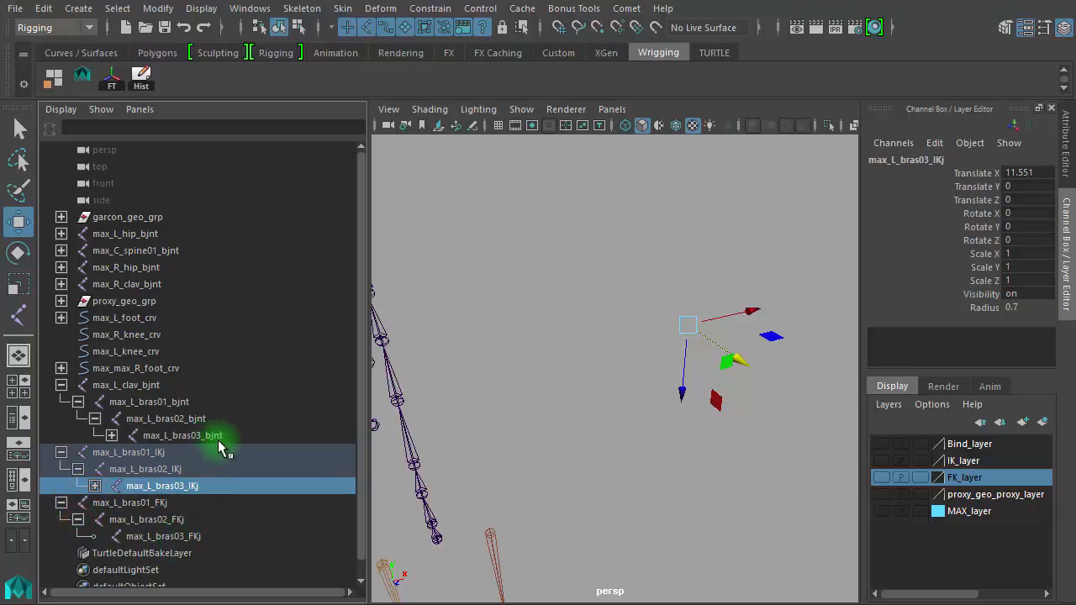
- Select max_L_clav_bjnt and make Bind_layer, IK_layer and FK_layer visible around the left arm
left_click(147, 386)
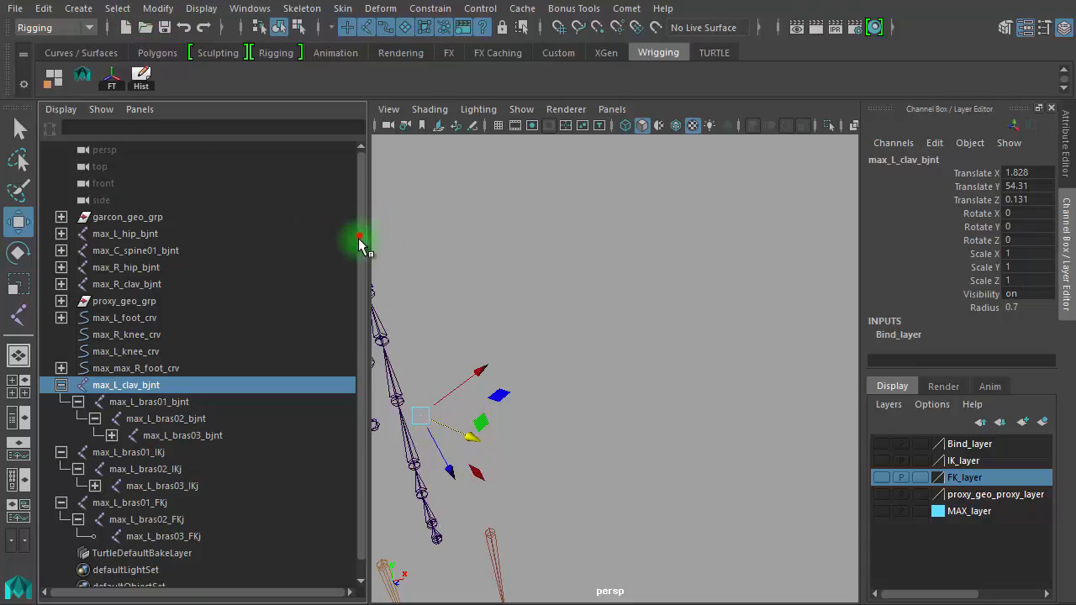
left_click_drag(359, 232, 361, 303)
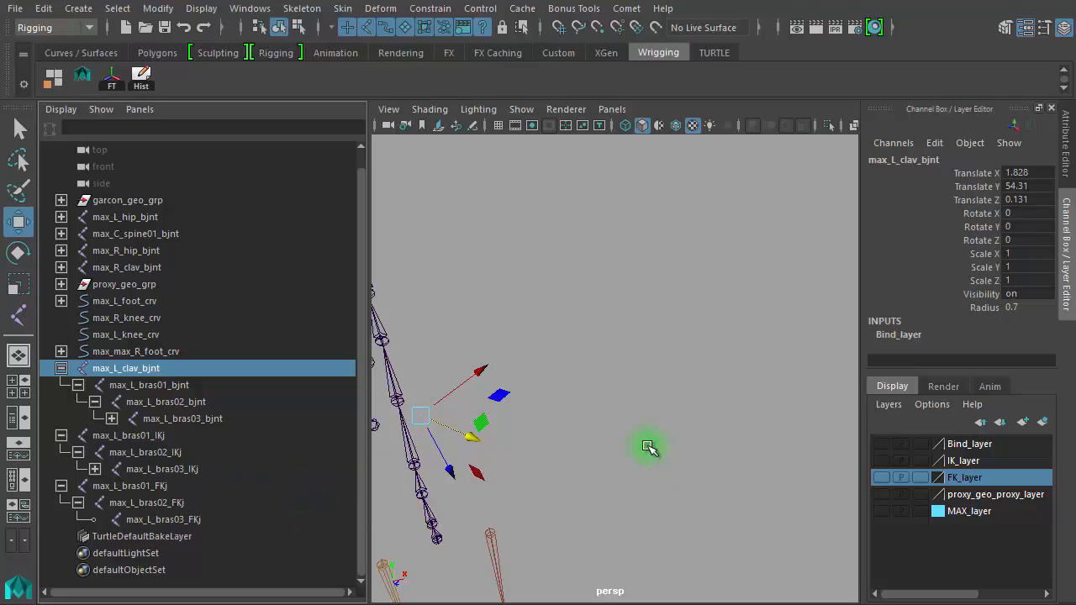
left_click_drag(641, 418, 608, 432, "alt")
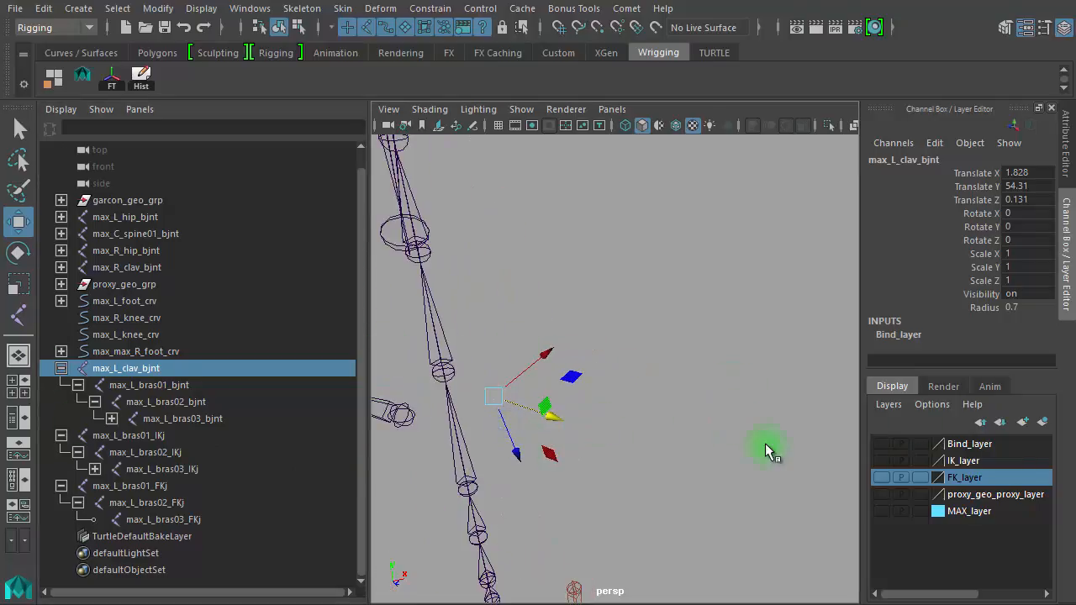
mouse_move(898, 479)
left_mouse_down()
mouse_move(880, 445)
mouse_move(889, 479)
left_mouse_up()
left_click(882, 445)
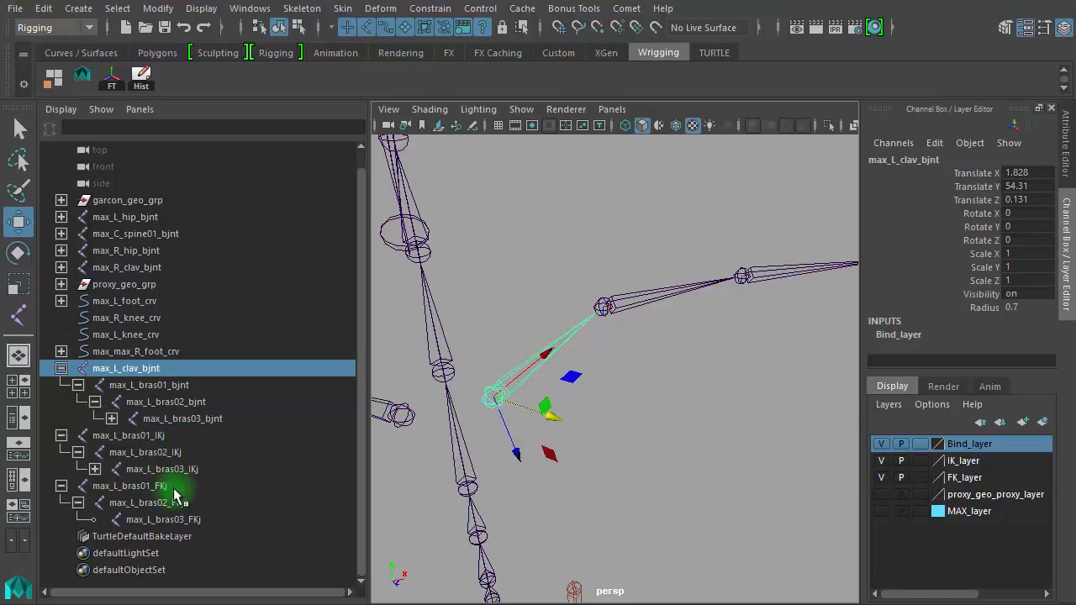
- Orient-constrain max_L_bras01_bjnt to max_L_bras01_FKj and max_L_bras01_IKj, using reset constraint options with Maintain offset off and all axes constrained
left_click(134, 486)
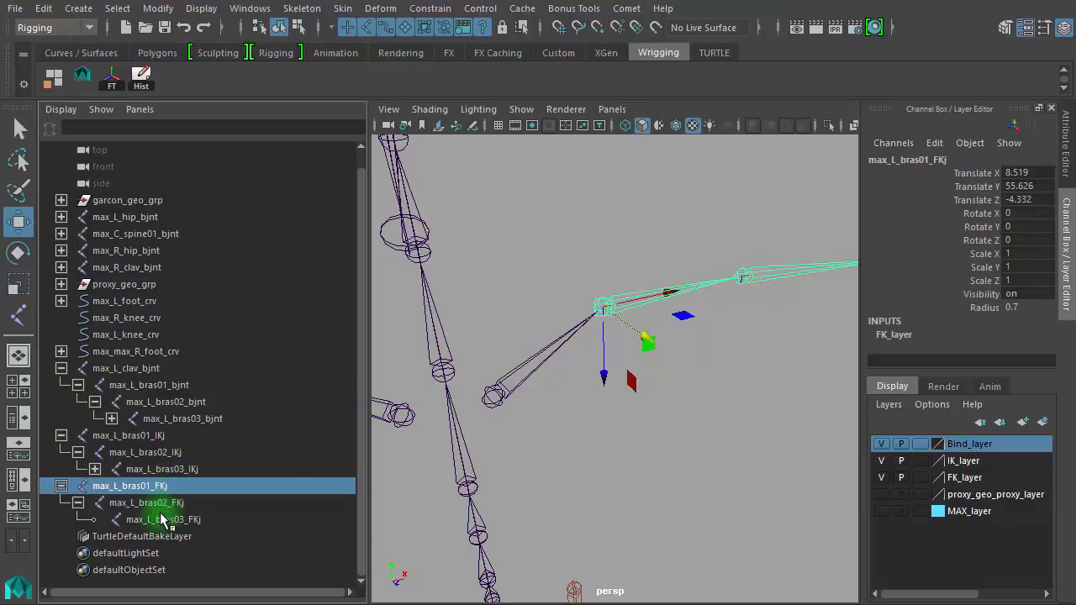
middle_click_drag(159, 525, 165, 483)
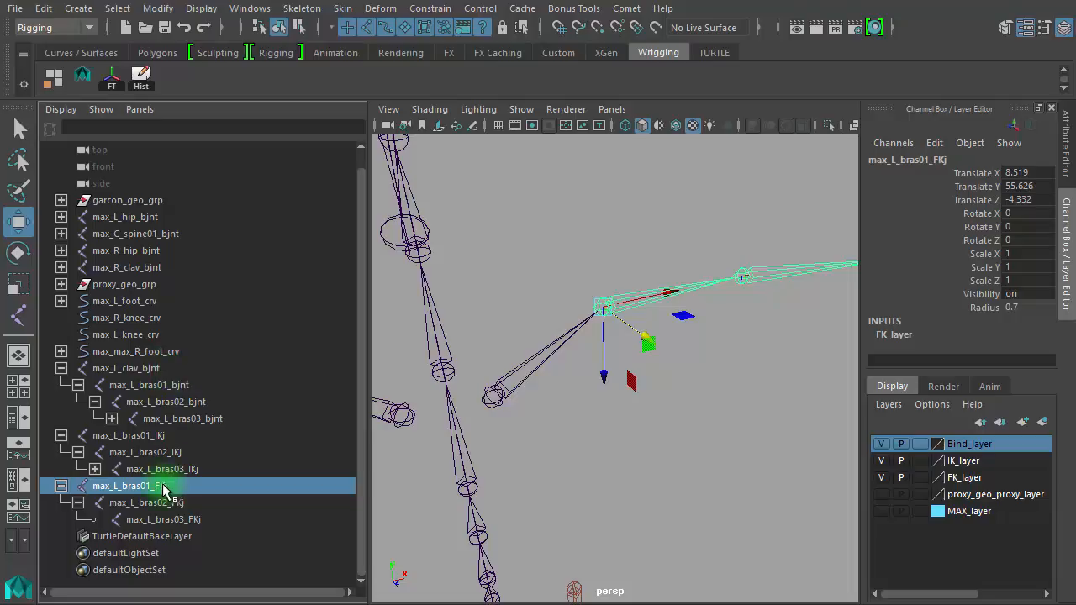
left_click(173, 437, "ctrl")
middle_click_drag(173, 437, 194, 386)
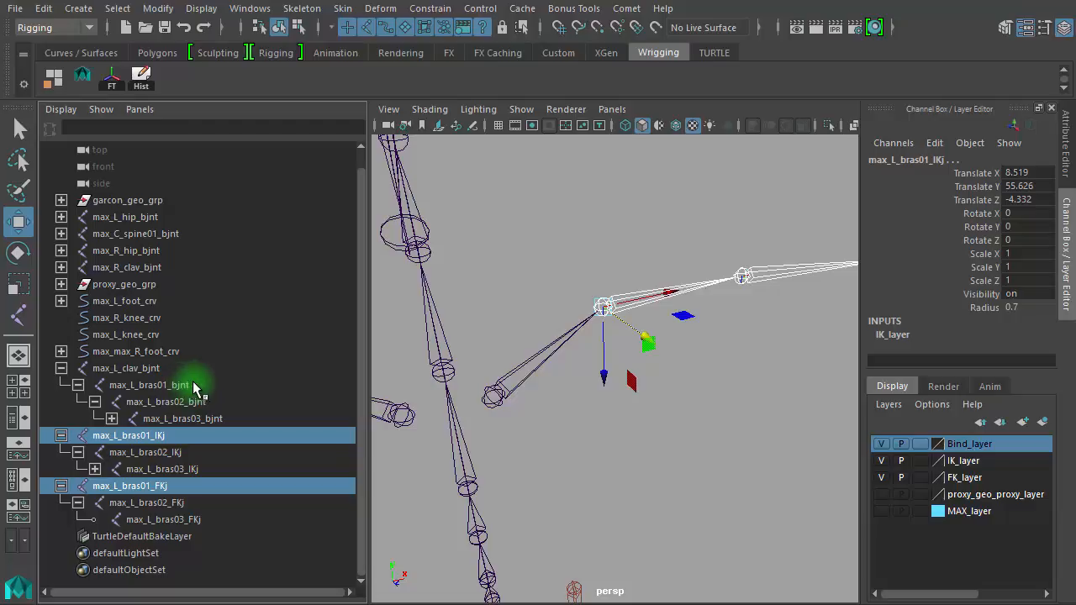
left_click(195, 386, "ctrl")
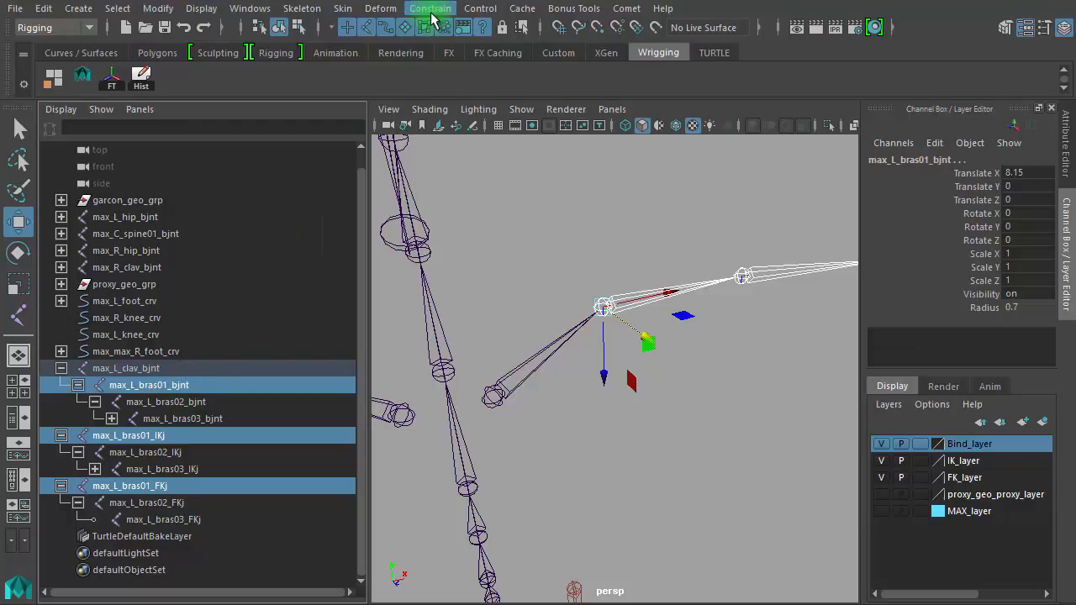
left_click(431, 10)
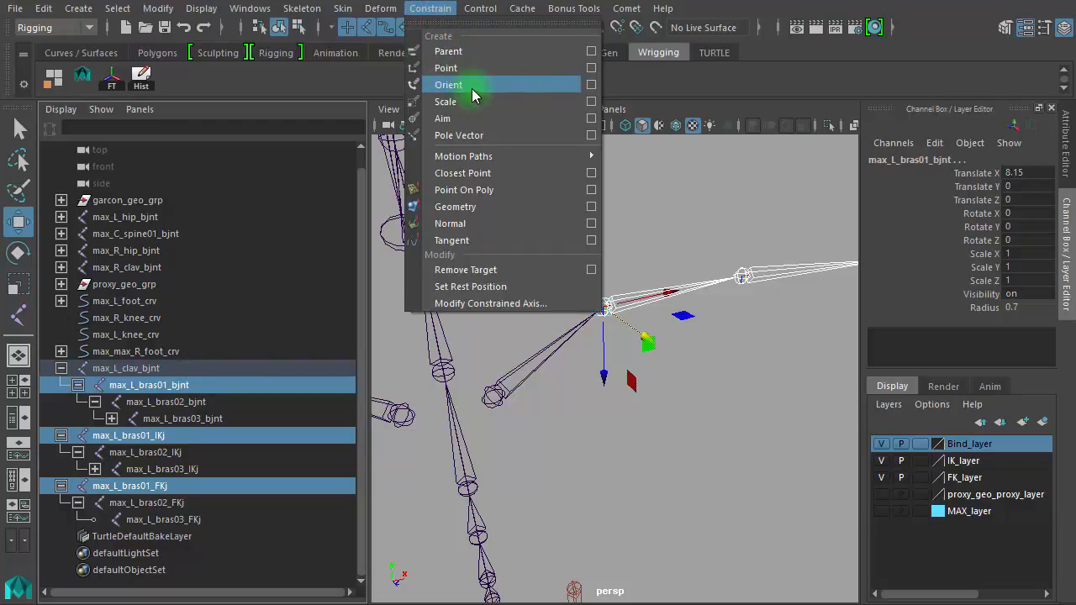
left_click(591, 85)
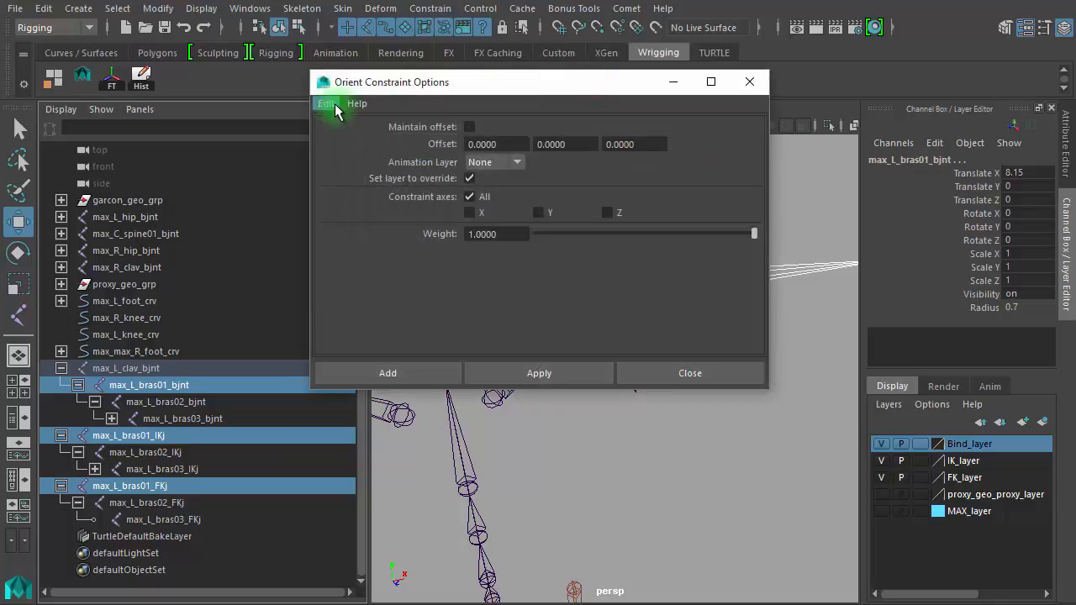
left_click(326, 103)
left_click(355, 137)
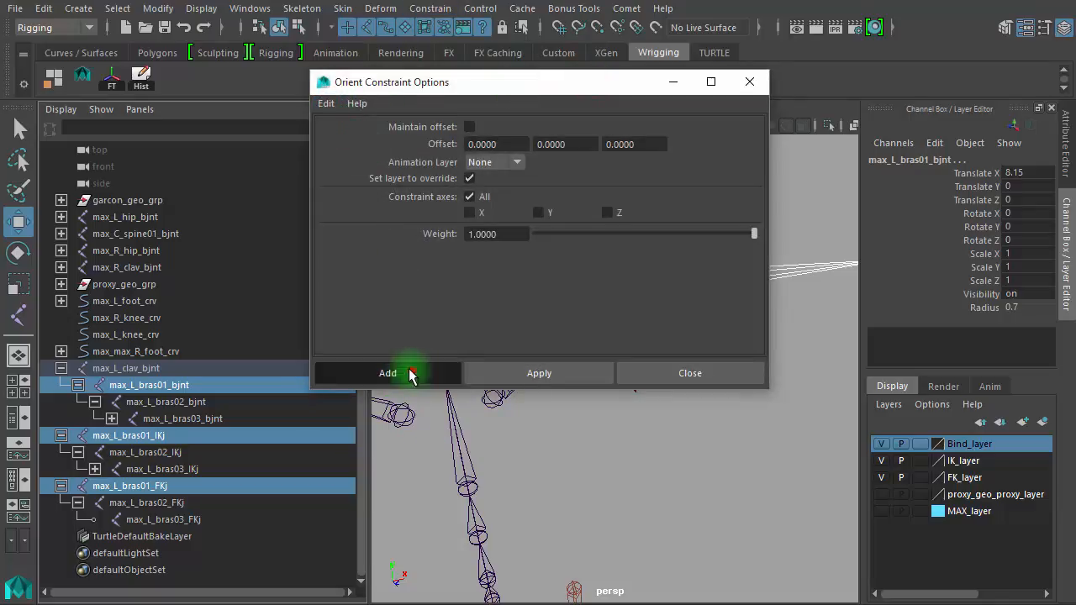
left_click(413, 372)
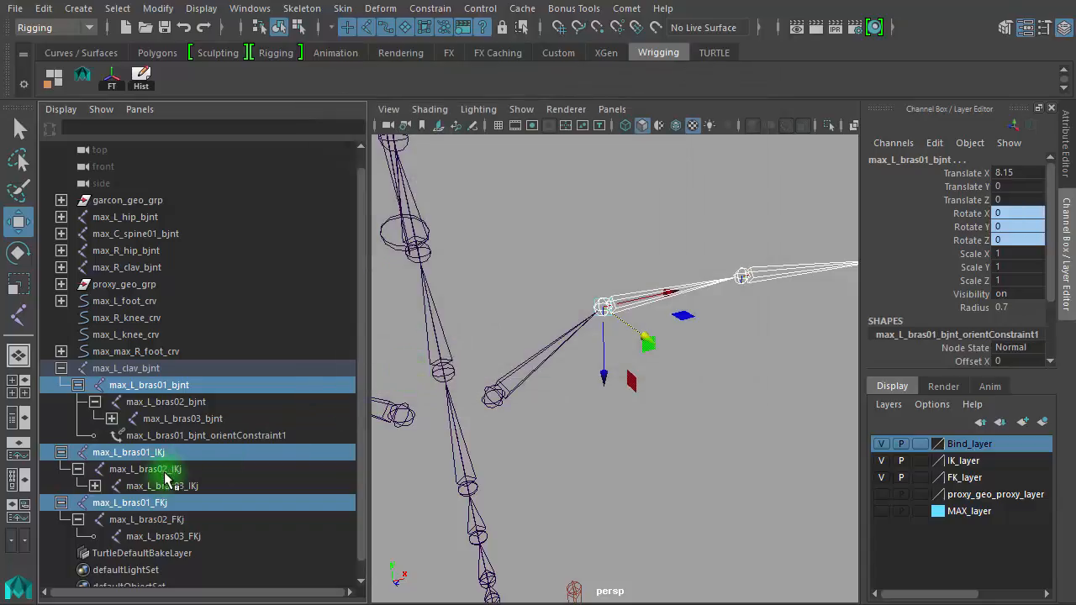
- Orient-constrain max_L_bras02_bjnt to both max_L_bras02_FKj and max_L_bras02_IKj, repeating the recent OrientConstraint command
left_click(173, 521)
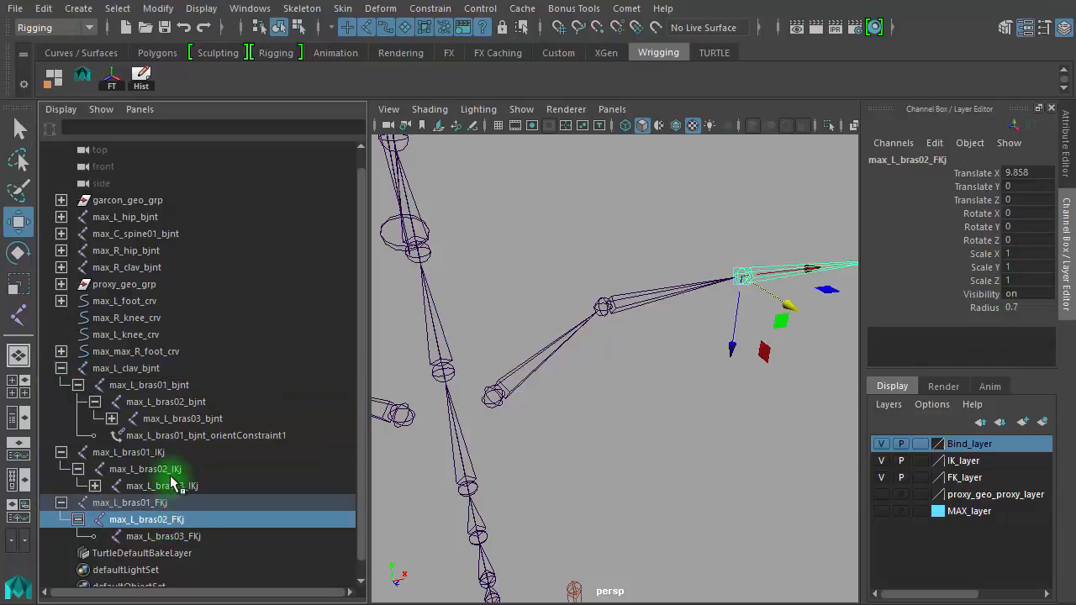
left_click(190, 474, "ctrl")
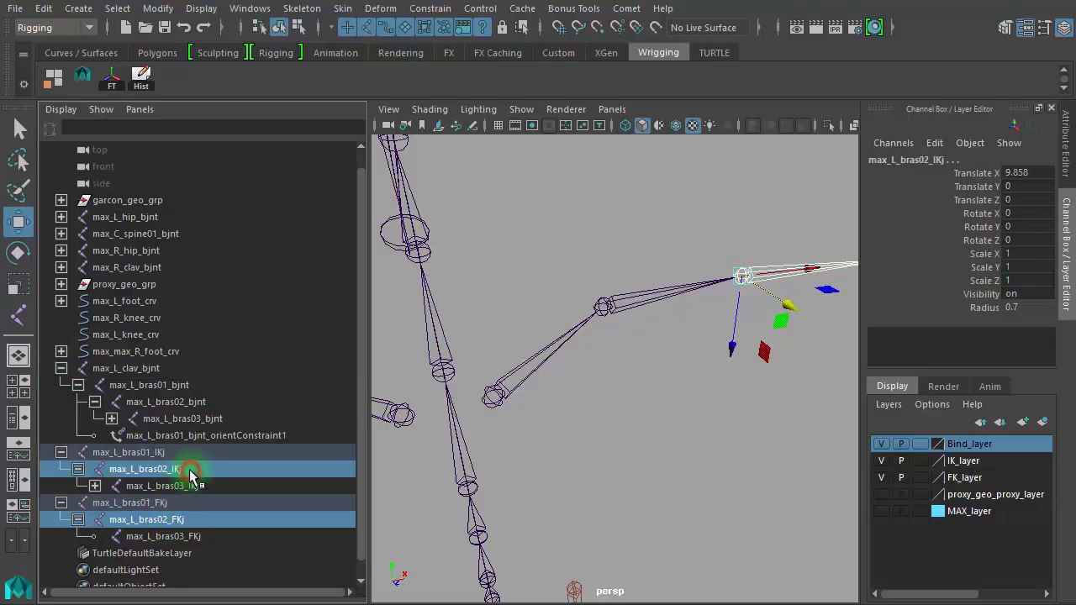
left_click(201, 404, "ctrl")
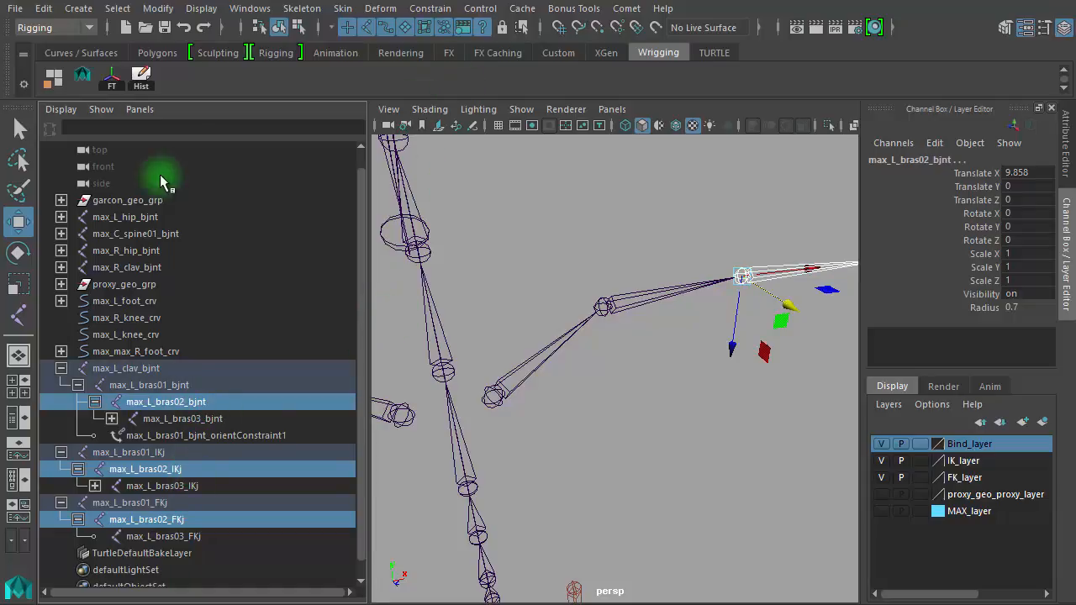
key("space")
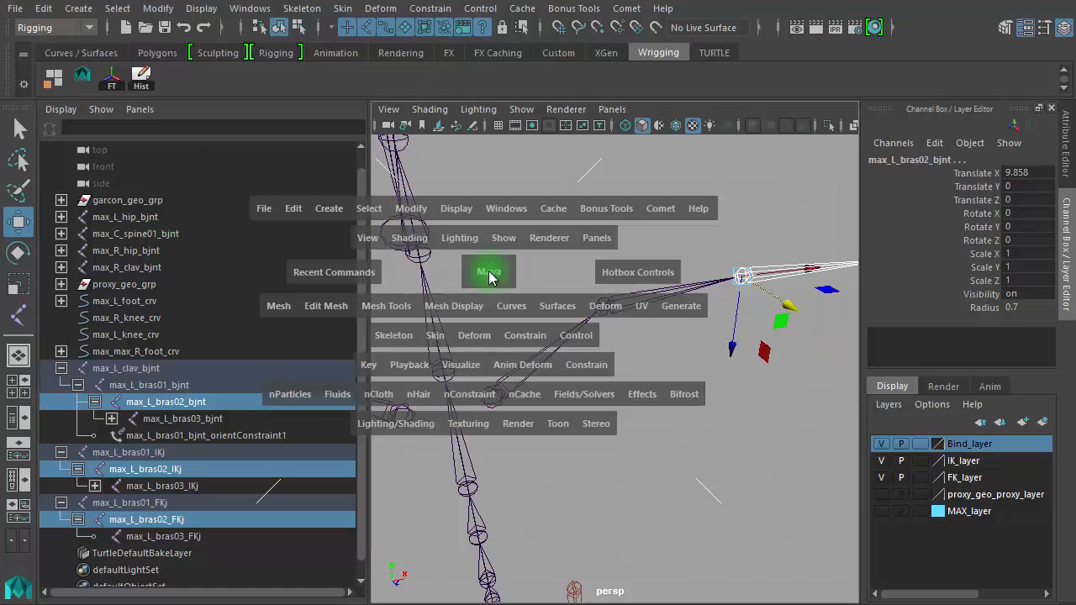
left_click(342, 274)
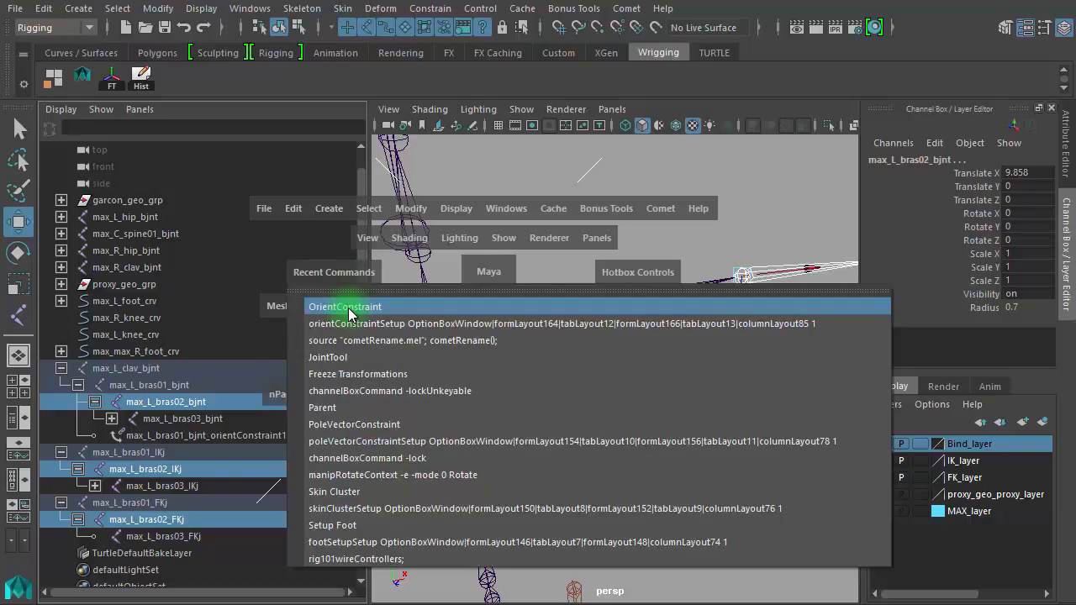
left_click(348, 307)
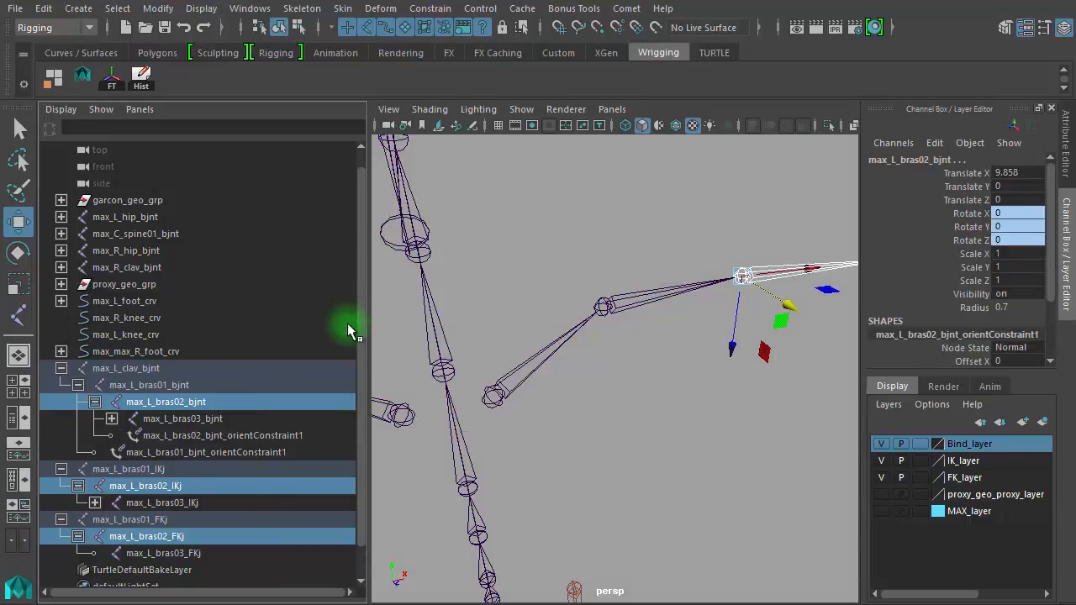
- Open the Hypergraph Hierarchy and frame the left arm's bind, IK and FK chains side by side
left_click(248, 10)
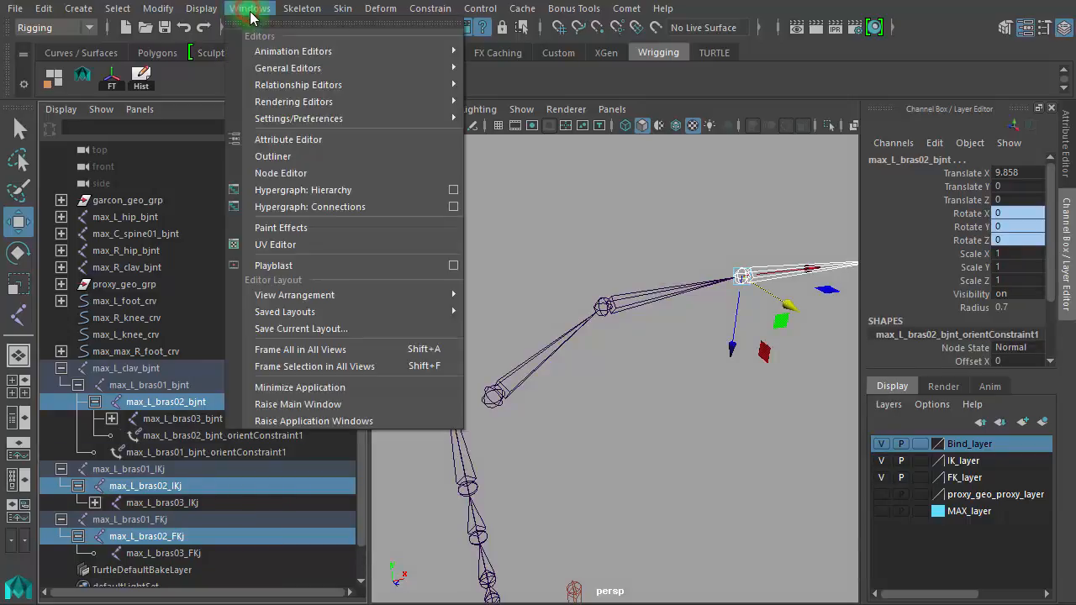
left_click(310, 192)
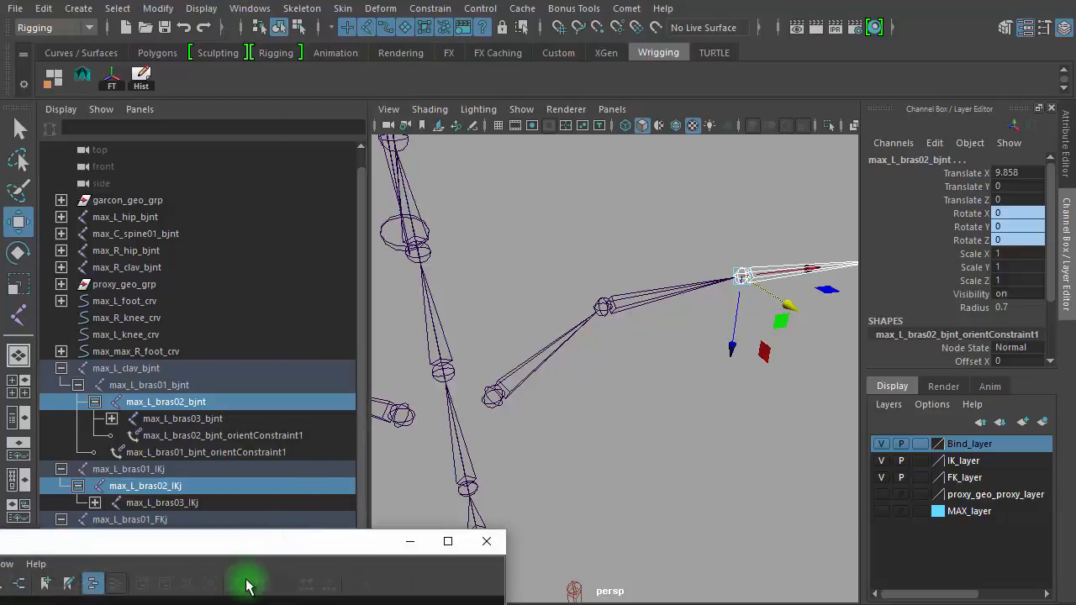
left_click_drag(250, 549, 730, 124)
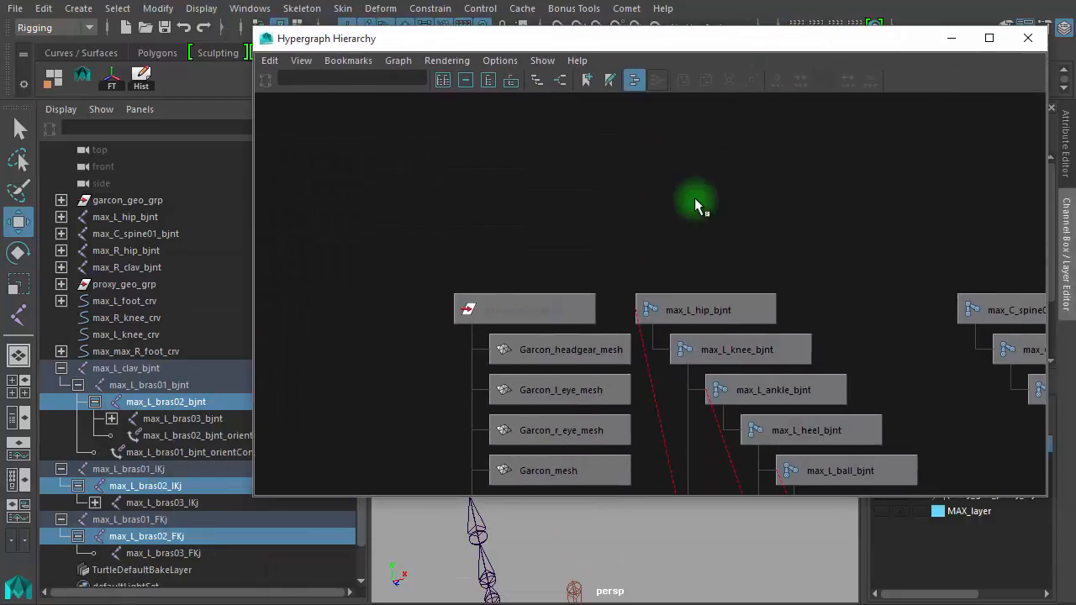
key("f")
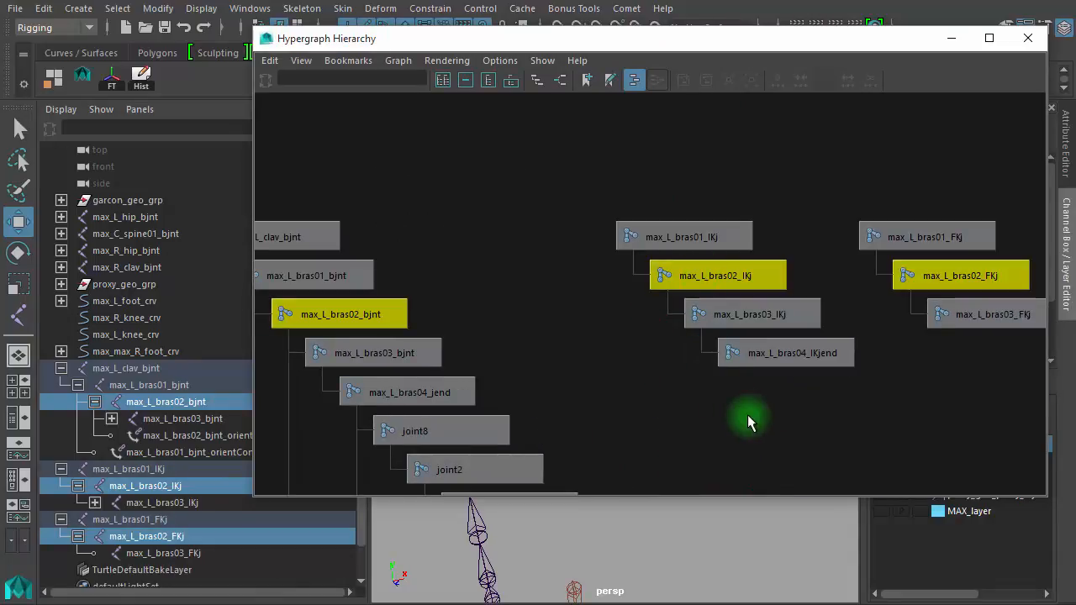
right_click_drag(766, 436, 688, 408, "alt")
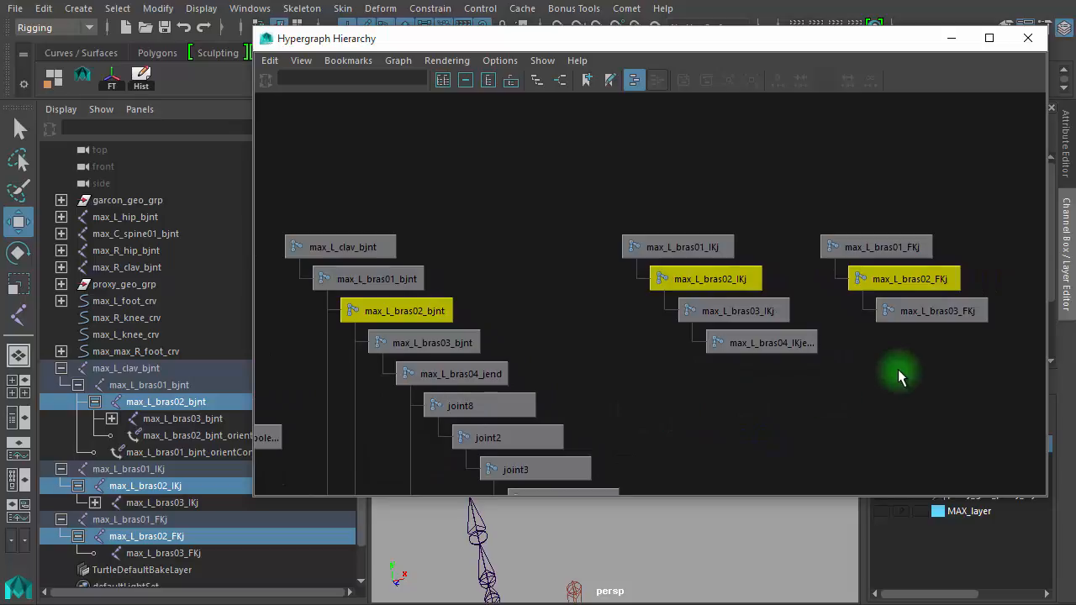
- Orient-constrain max_L_bras03_bjnt to max_L_bras03_FKj and max_L_bras03_IKj, choosing the joints in the Hypergraph
left_click(947, 313)
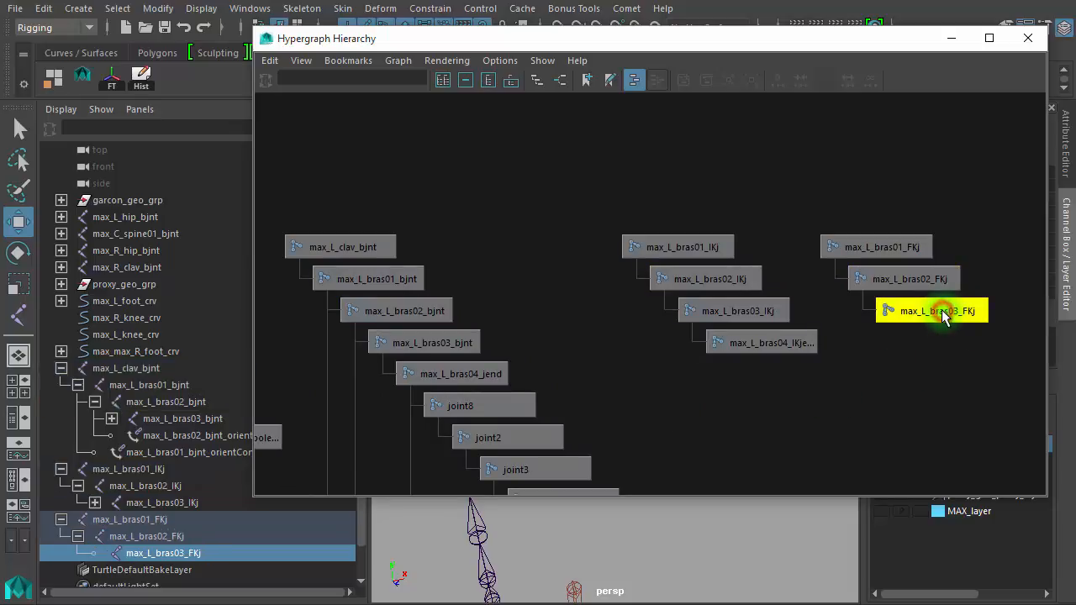
left_click(739, 315, "shift")
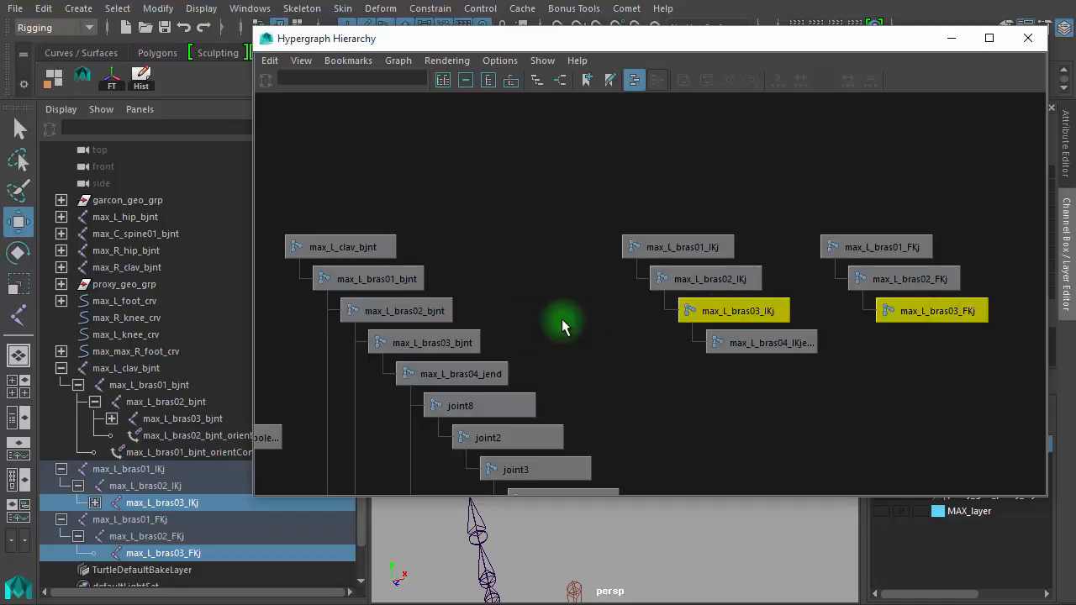
left_click(438, 344, "shift")
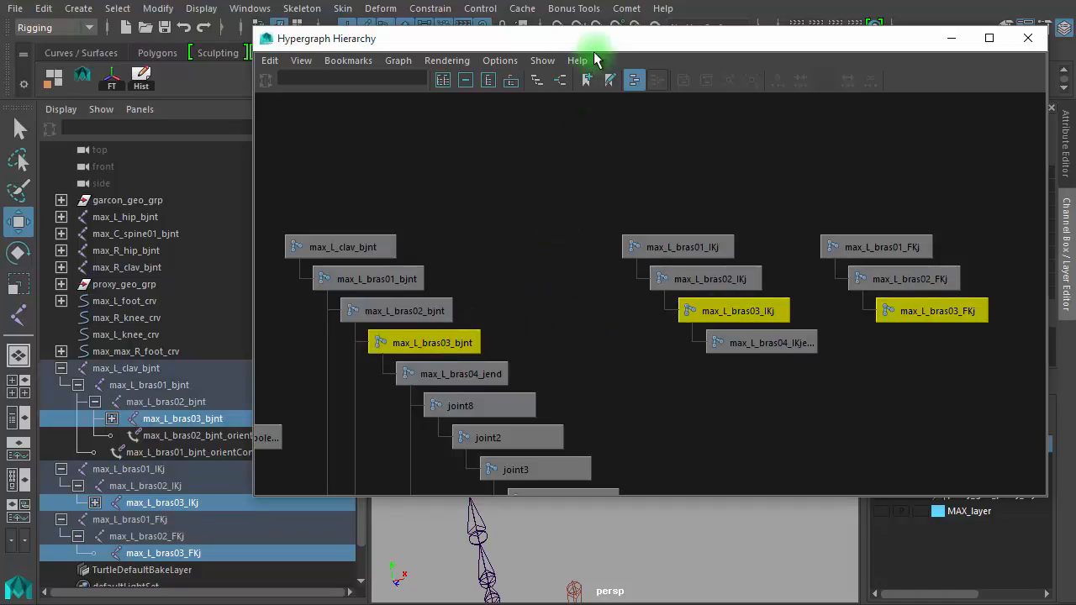
left_click_drag(597, 46, 434, 49)
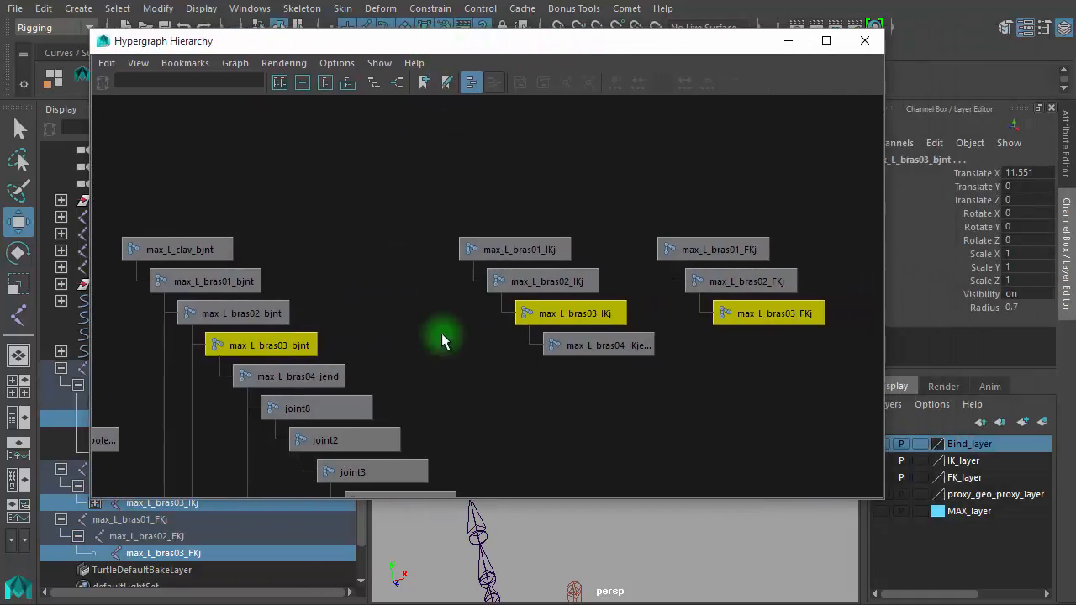
scroll(511, 360, "up", 3)
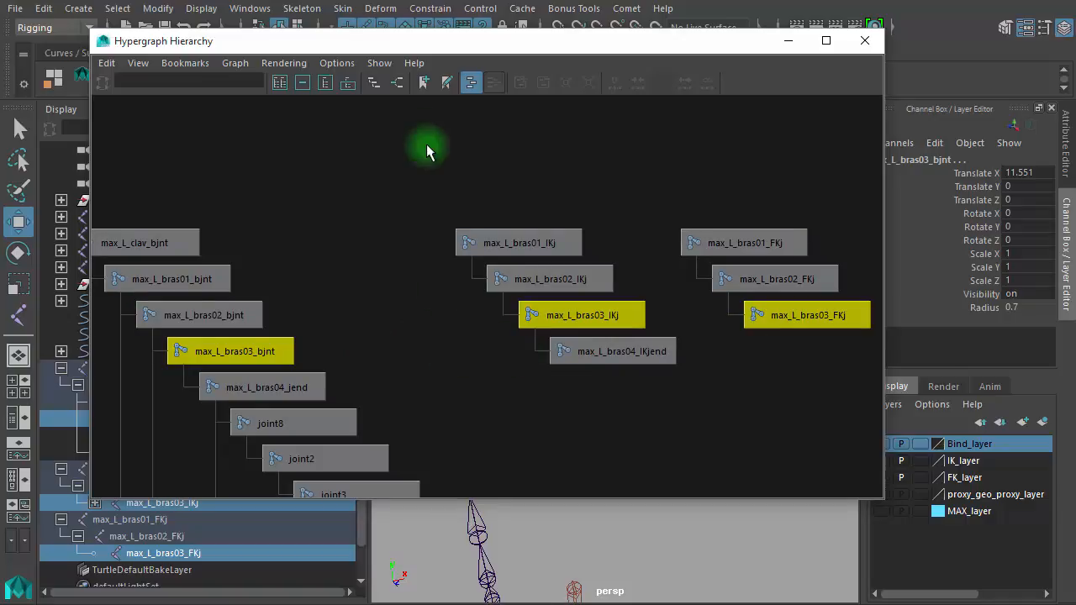
left_click_drag(421, 41, 434, 74)
left_click(430, 8)
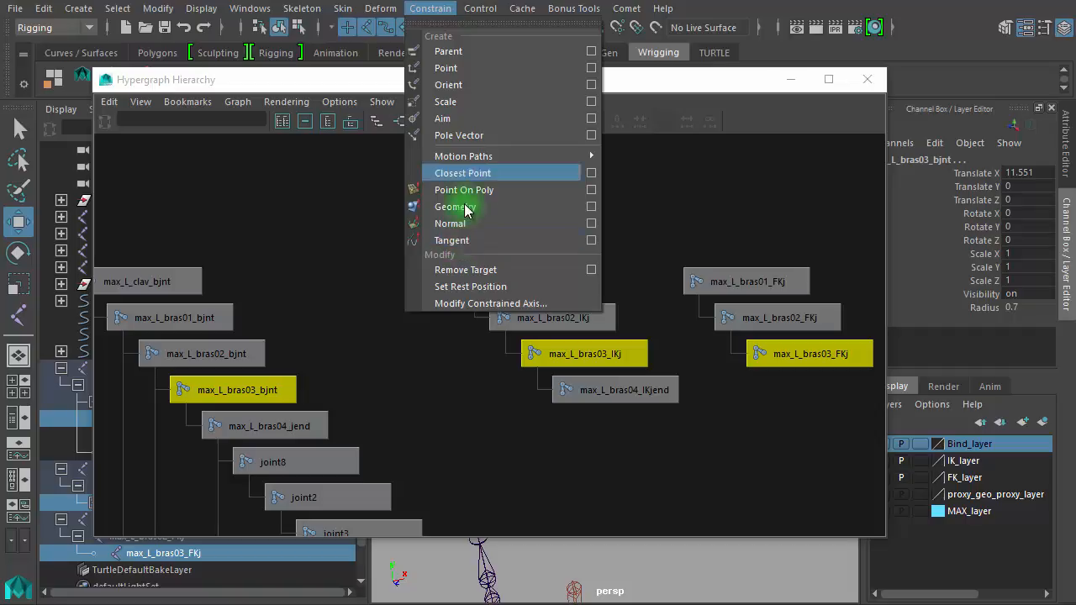
left_click(469, 85)
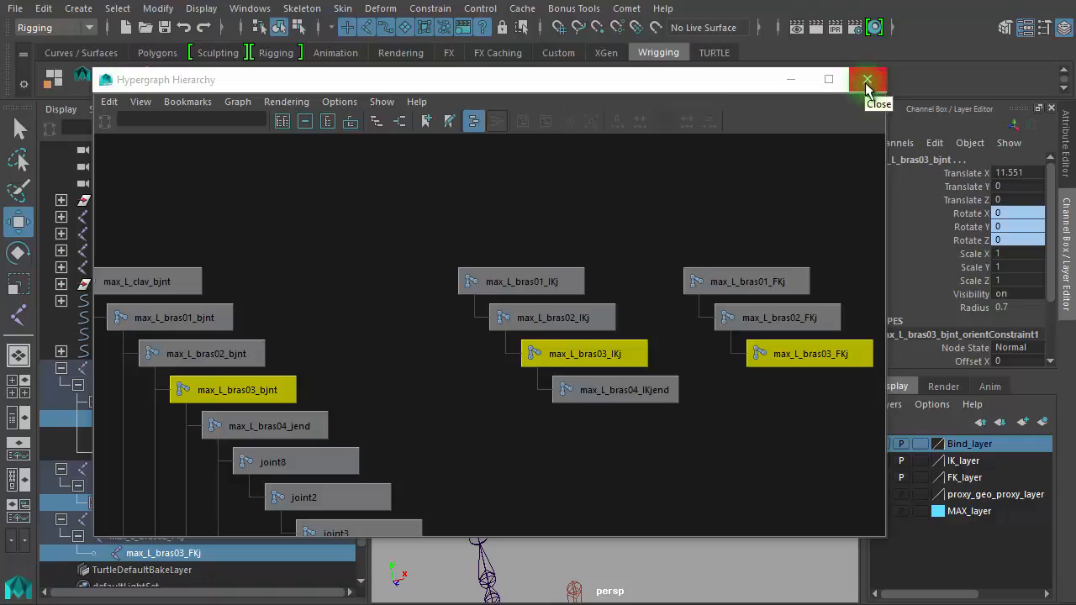
- Examine the bind arm hierarchy in the Hypergraph, from the hand joints down to the bras01, bras02 and bras03 constraint nodes
right_click_drag(613, 432, 466, 426, "alt")
middle_click_drag(496, 430, 505, 188, "alt")
right_click_drag(512, 295, 454, 297, "alt")
middle_click_drag(502, 280, 556, 407, "alt")
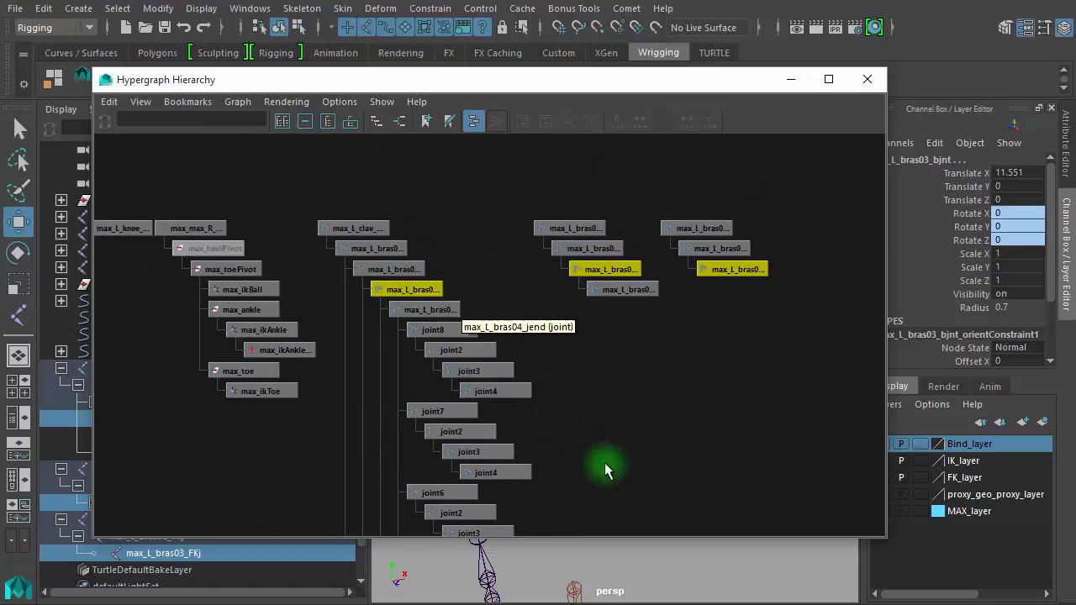
middle_click_drag(607, 471, 611, 173, "alt")
scroll(615, 446, "up", 3)
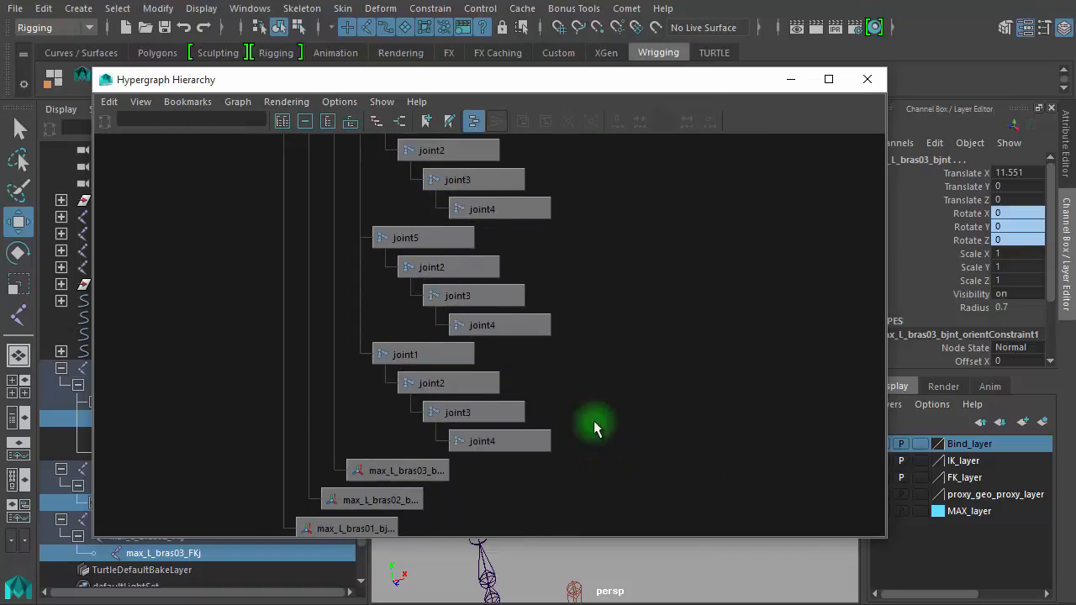
- Check the FK and IK weight channels on the bras03, bras02 and bras01 orient constraint nodes, and close the Hypergraph
middle_click_drag(602, 437, 605, 190, "alt")
right_click_drag(412, 356, 339, 362, "alt")
left_click_drag(323, 356, 290, 162)
left_click(418, 241)
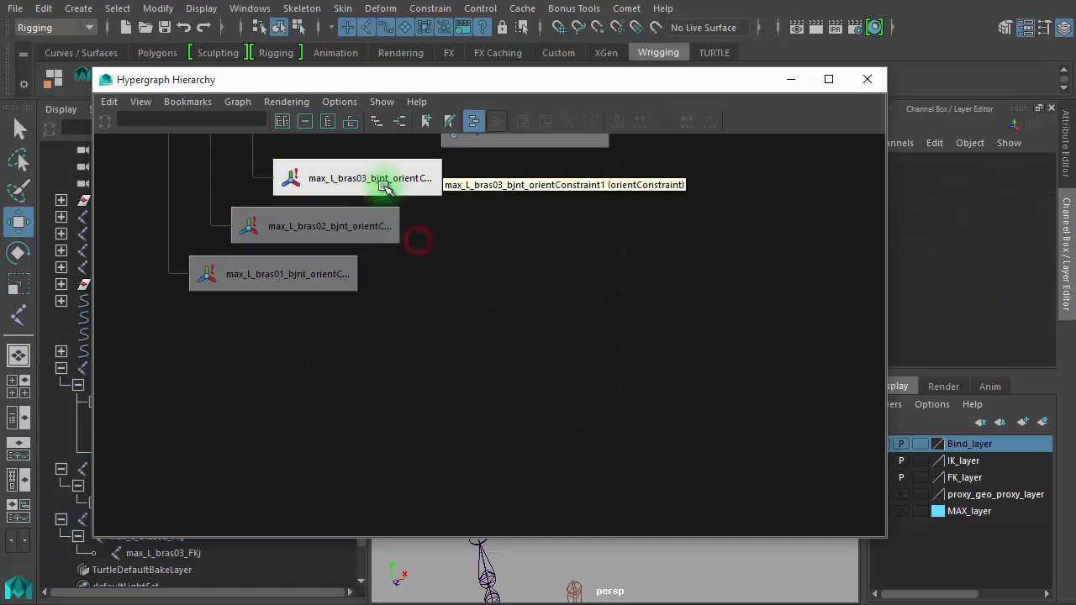
left_click(384, 187)
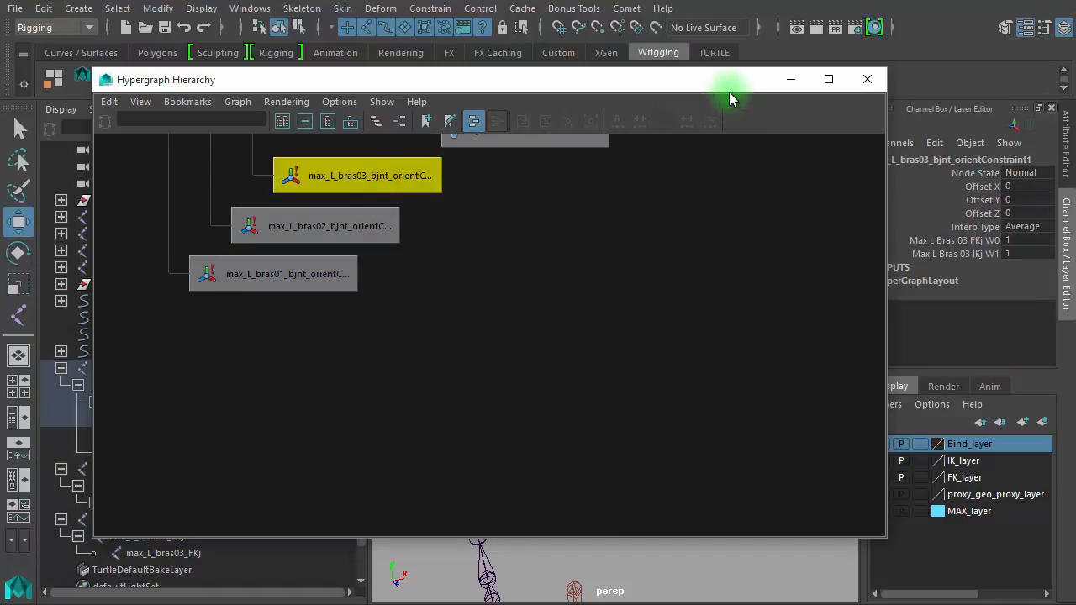
left_click_drag(732, 77, 684, 72)
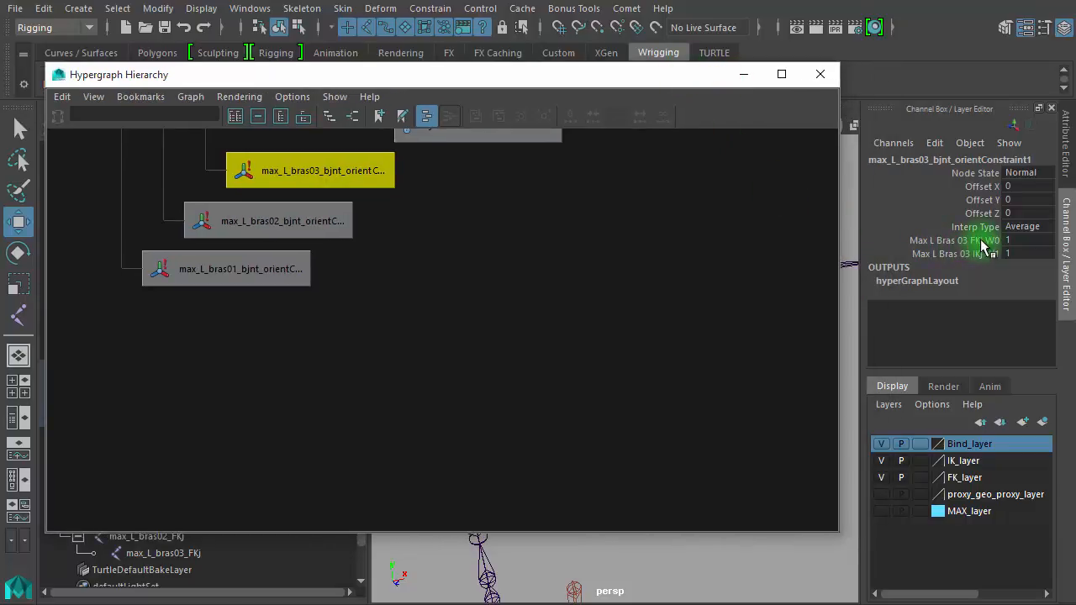
left_click(274, 222)
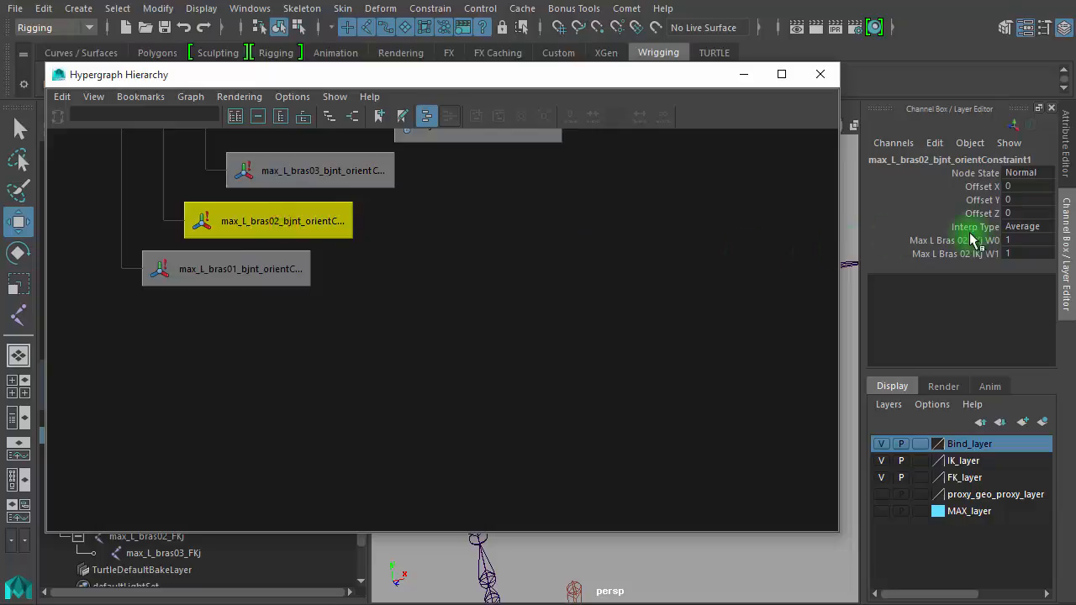
left_click(278, 267)
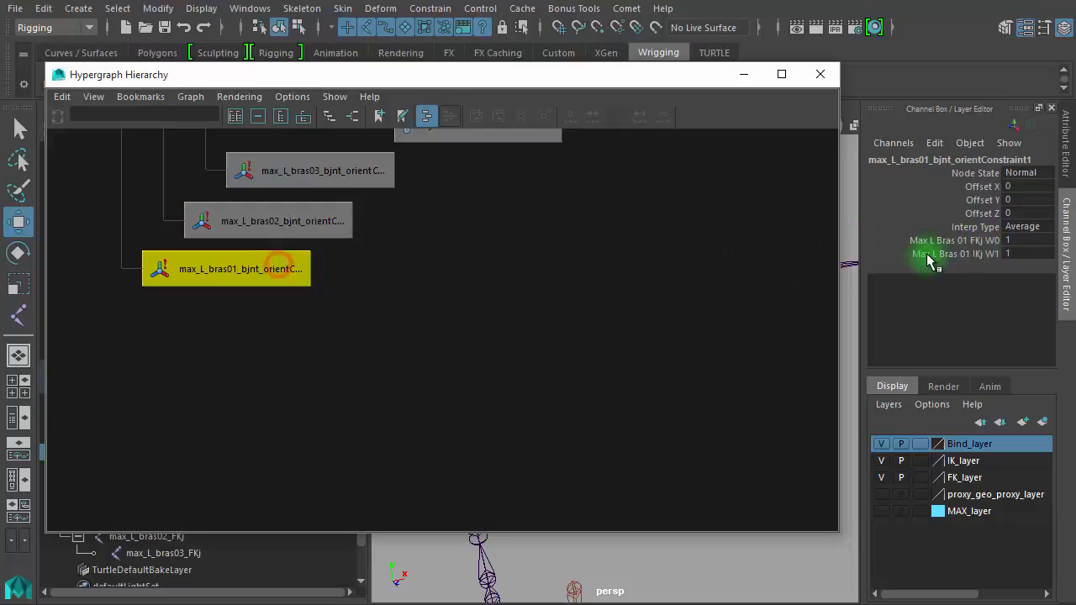
left_click(820, 75)
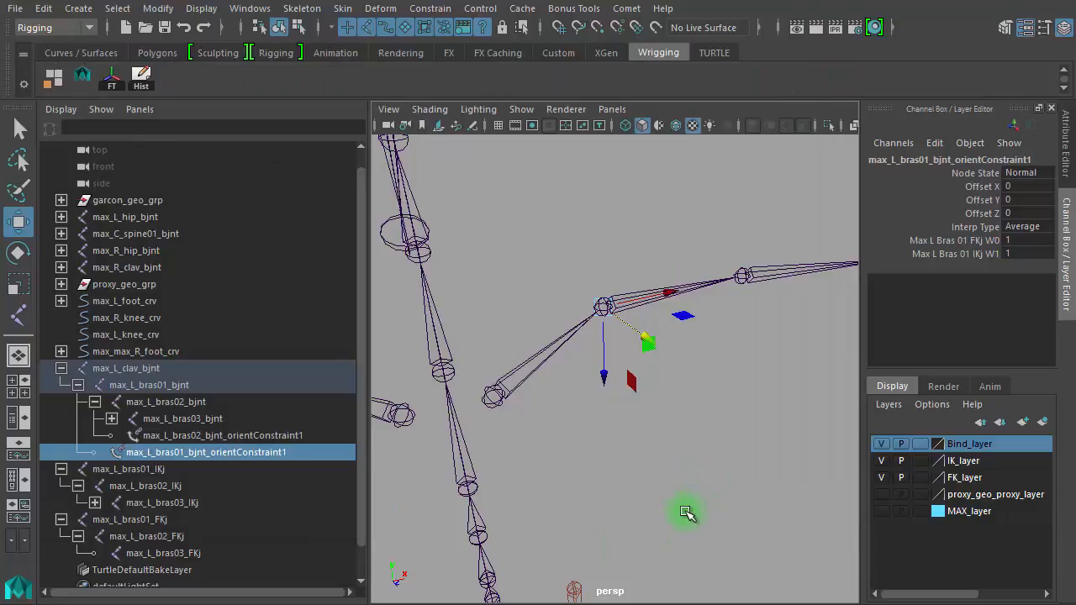
- Create a wire controller curve from the Special shapes of the Rigging 101 wireControllers
right_click_drag(706, 483, 631, 477, "alt")
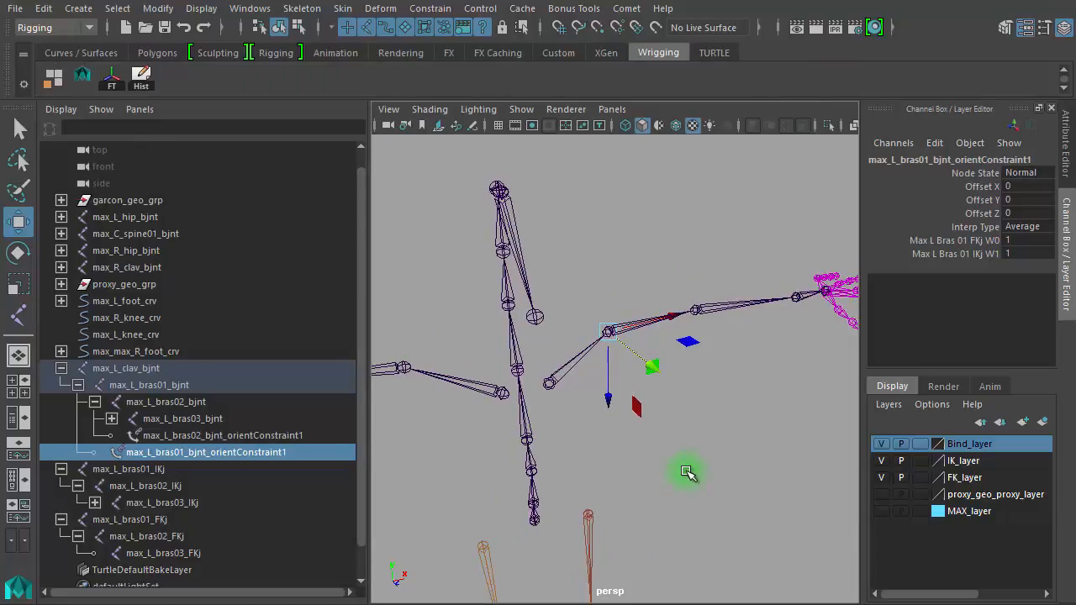
middle_click_drag(695, 404, 565, 454, "alt")
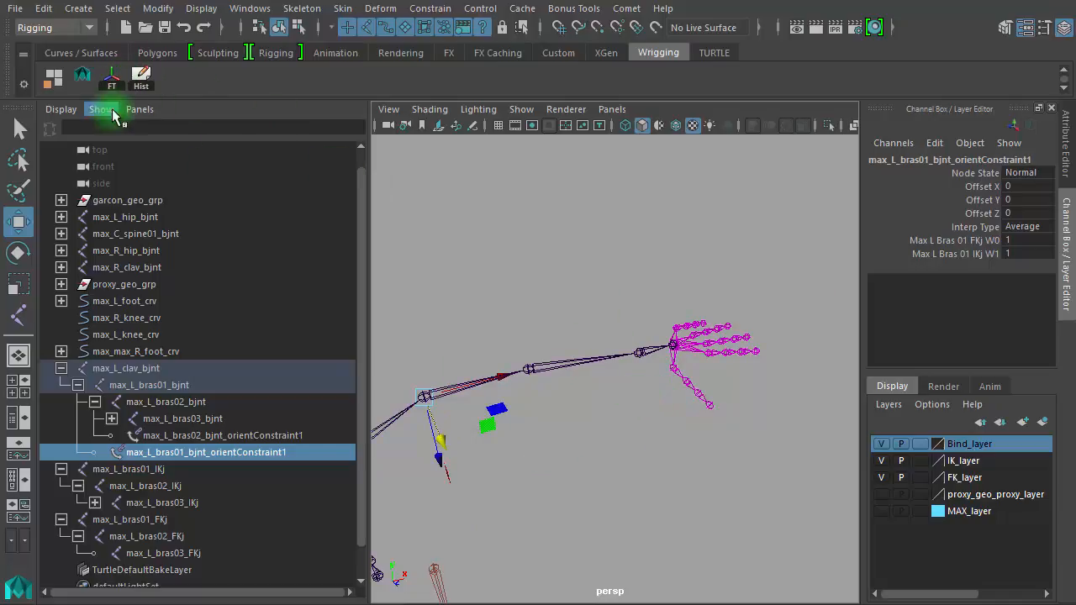
left_click(83, 75)
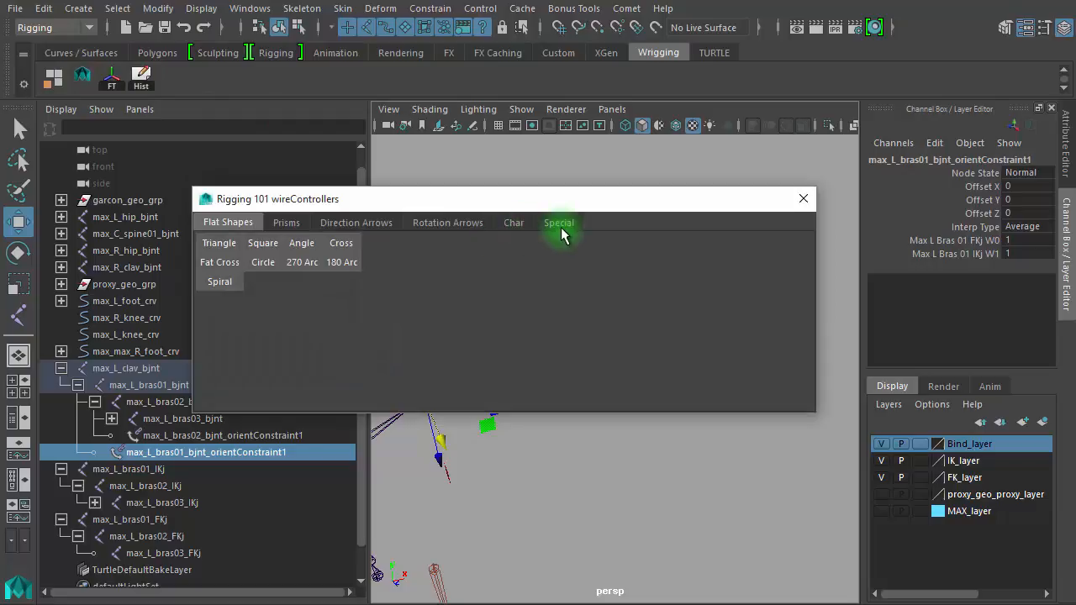
left_click(562, 223)
left_click(286, 261)
left_click(803, 201)
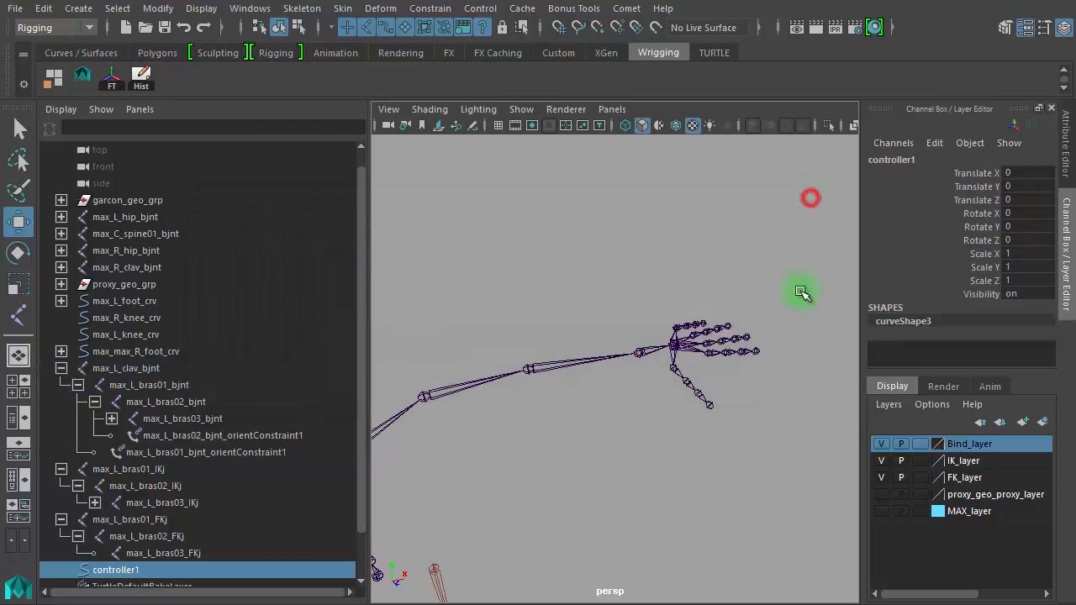
- Snap the new controller curve onto the left wrist joint at the end of the forearm
right_click_drag(727, 439, 522, 426, "alt")
right_click_drag(663, 430, 899, 438, "alt")
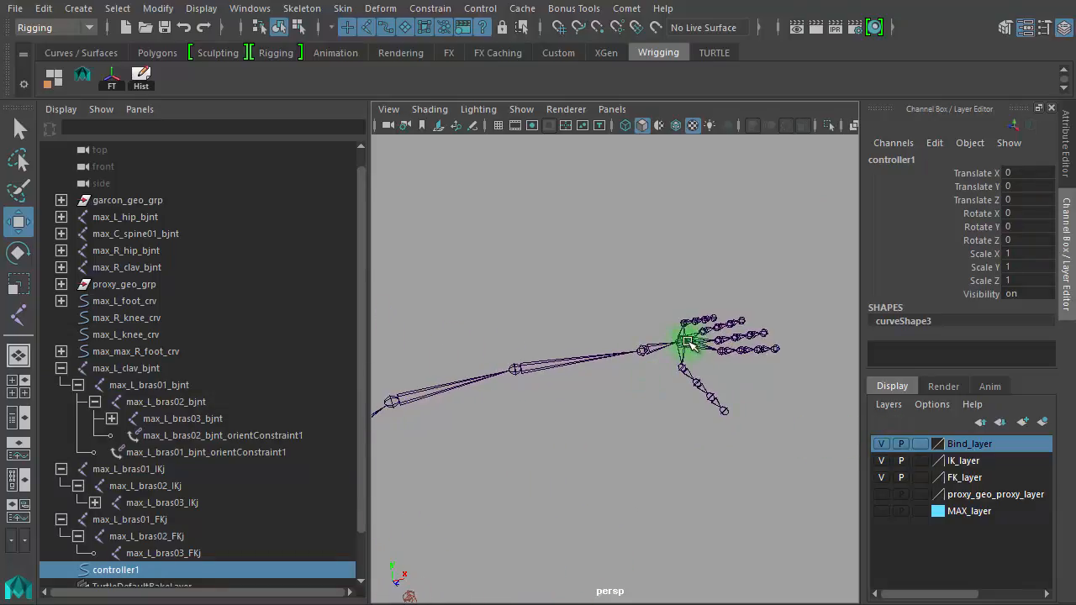
left_click_drag(697, 408, 619, 417, "alt")
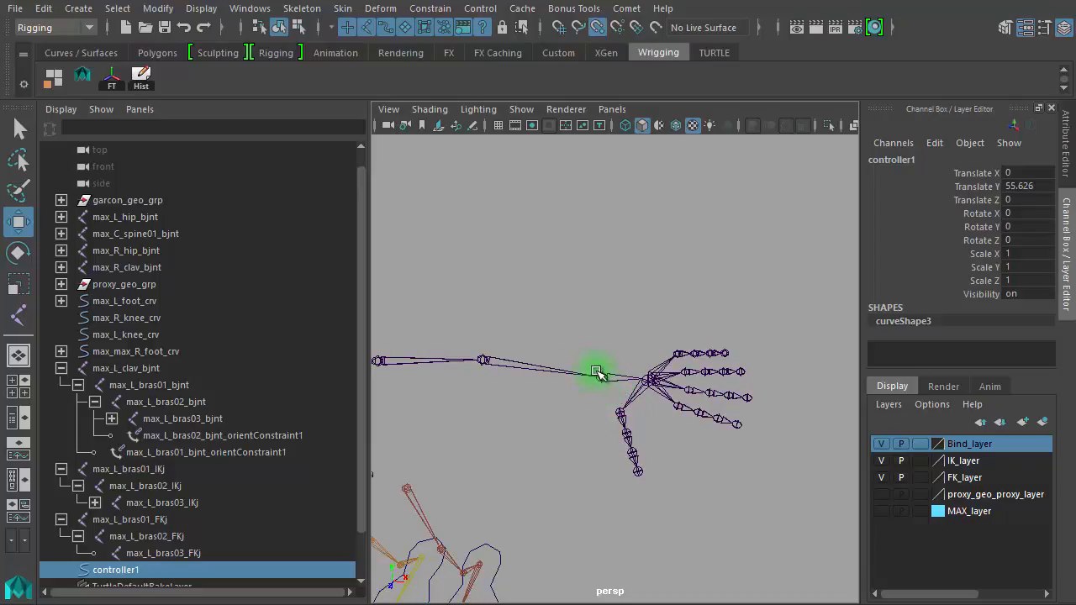
left_click_drag(610, 545, 454, 420, "alt")
left_click_drag(494, 385, 610, 169)
right_click_drag(580, 463, 816, 478, "alt")
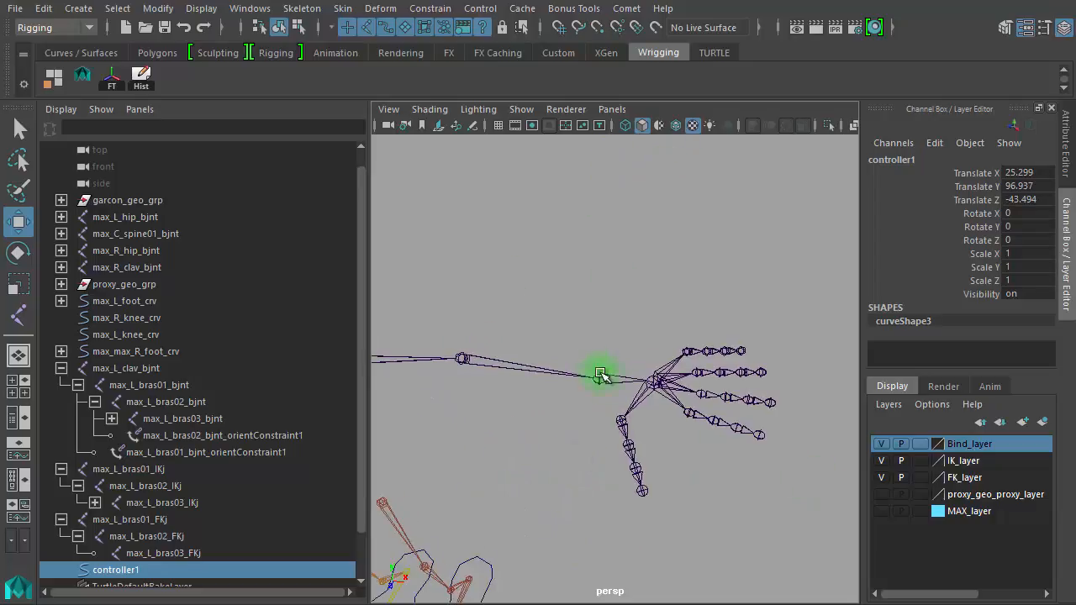
middle_click_drag(614, 390, 617, 402)
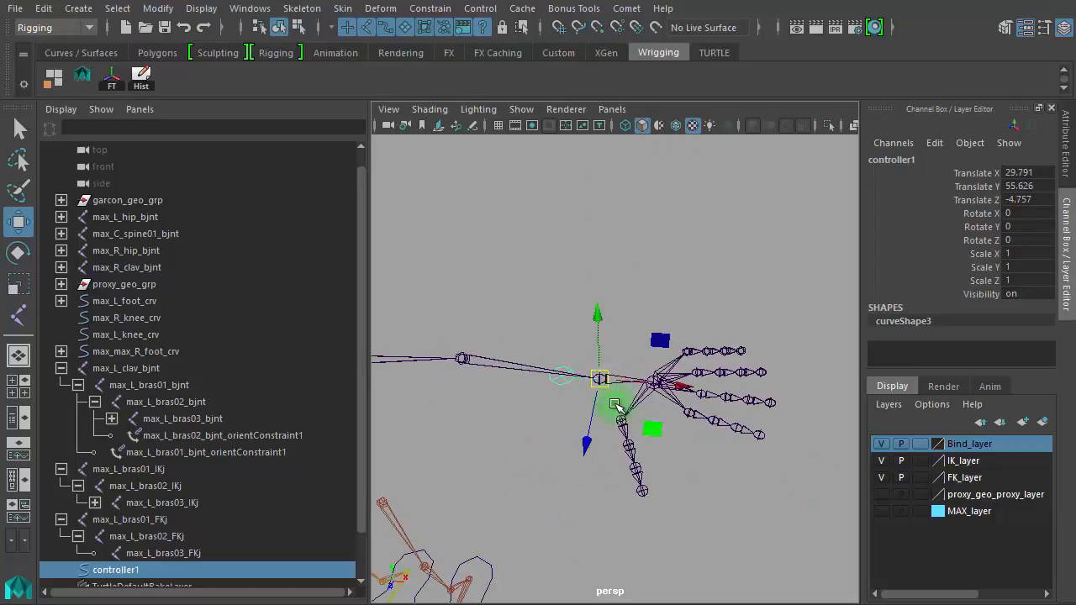
- Orient the wrist controller upright above the arm by setting Rotate X to 90 and Rotate Z to -90
key("e")
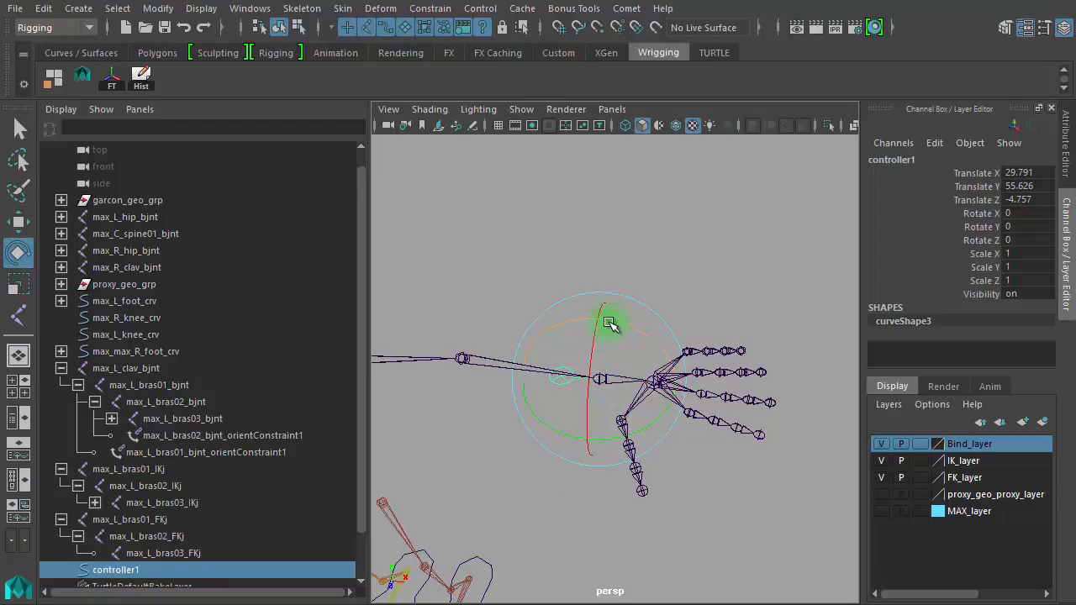
left_click_drag(610, 322, 661, 331)
left_click(1043, 241)
key("Return")
left_click_drag(679, 476, 704, 392, "alt")
left_click_drag(648, 284, 547, 281)
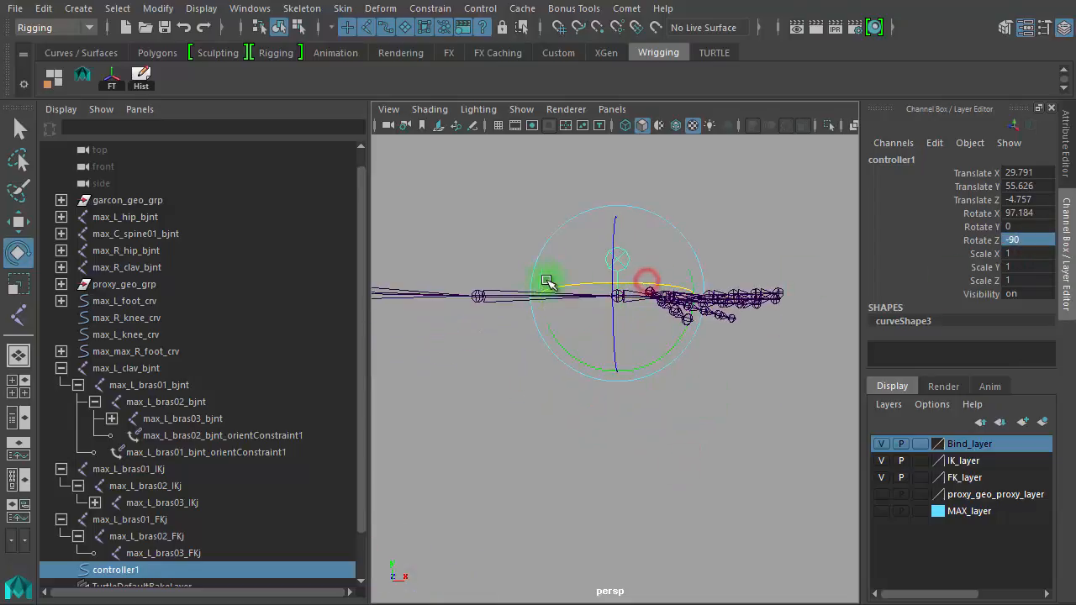
double_click(1030, 214)
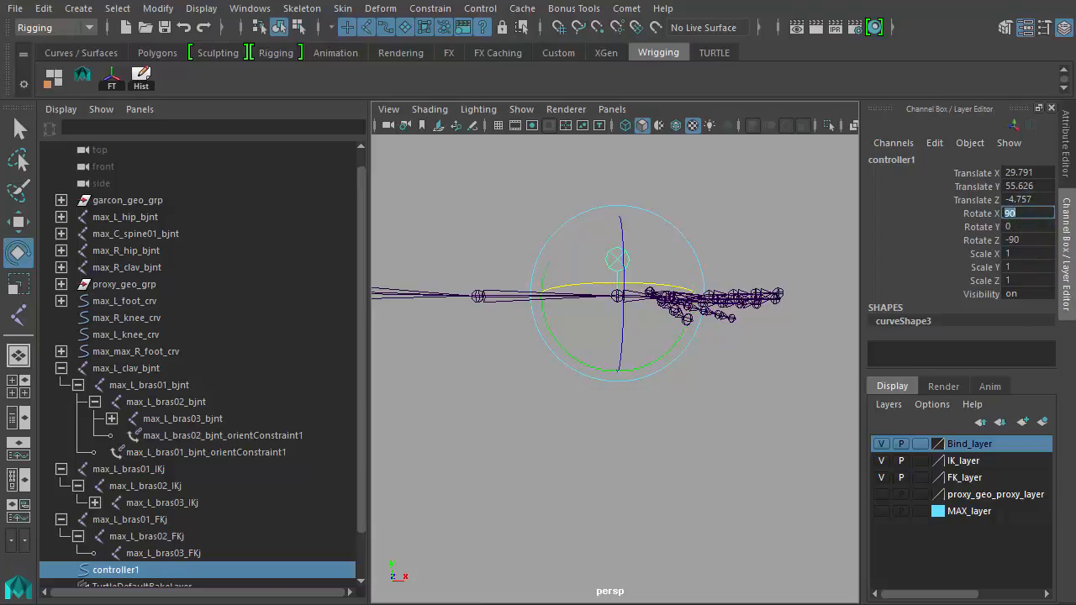
- Show MAX_layer for reference and scale the wrist controller uniformly to about 1.194 so it stands clear of the arm mesh
left_click(881, 512)
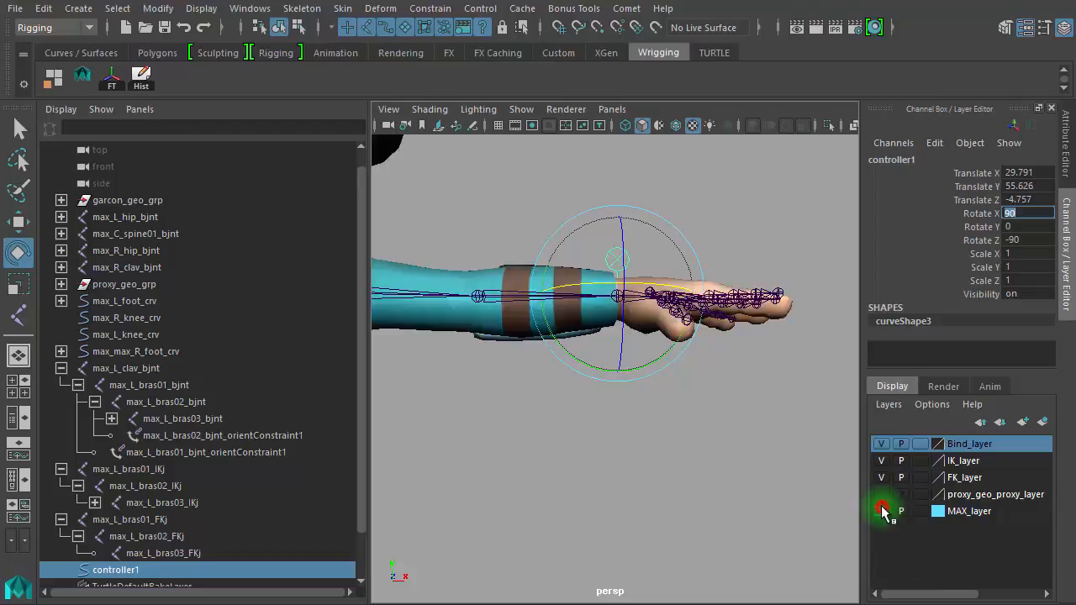
left_click_drag(650, 492, 633, 502, "alt")
right_click_drag(653, 510, 750, 518, "alt")
mouse_move(615, 501)
left_mouse_down("alt")
mouse_move(652, 517)
mouse_move(625, 529)
mouse_move(614, 578)
mouse_move(573, 545)
mouse_move(620, 507)
left_mouse_up("alt")
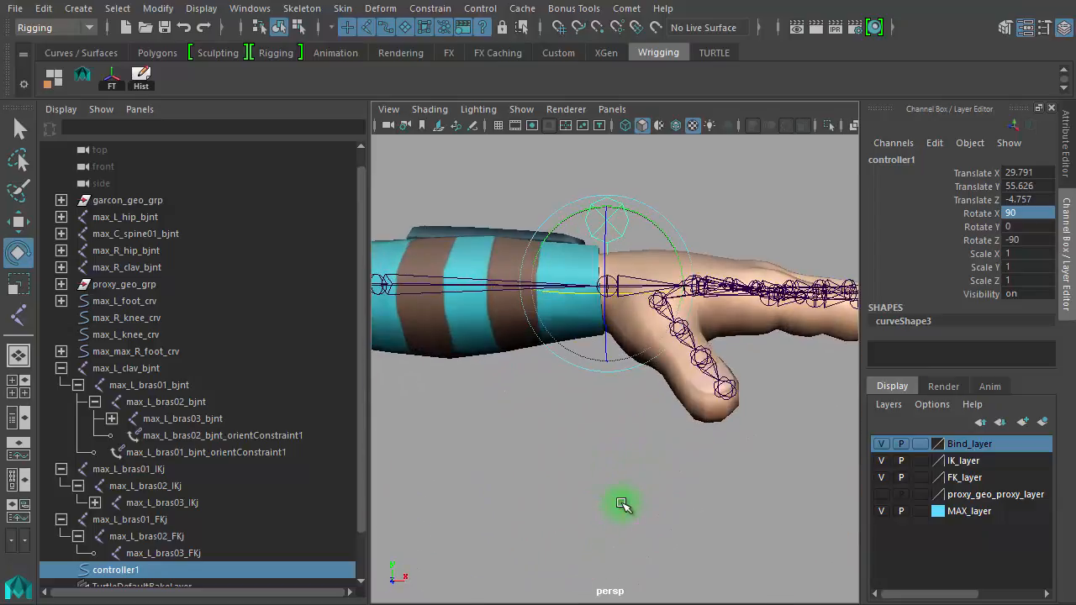
key("r")
middle_click_drag(598, 478, 616, 468)
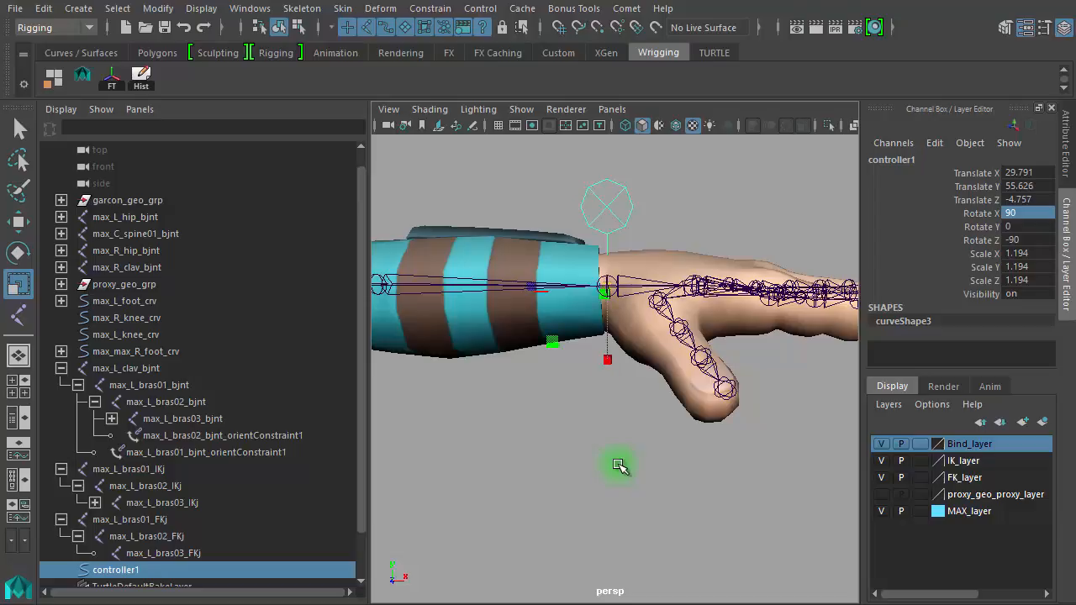
left_click_drag(600, 483, 619, 510, "alt")
right_click_drag(662, 521, 409, 502, "alt")
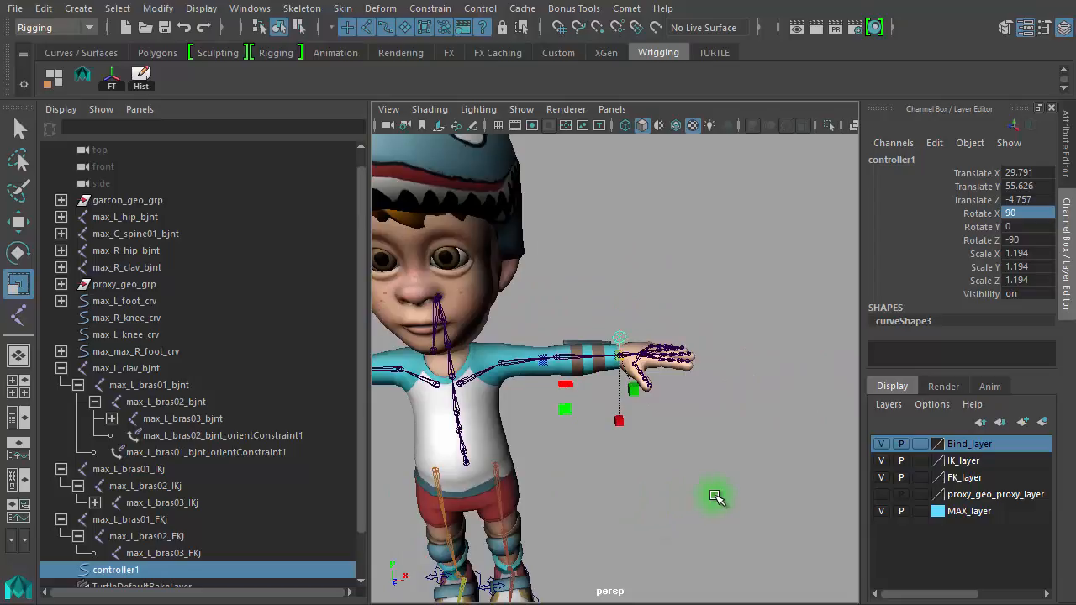
- Hide MAX_layer and freeze the wrist controller's transformations
left_click(881, 512)
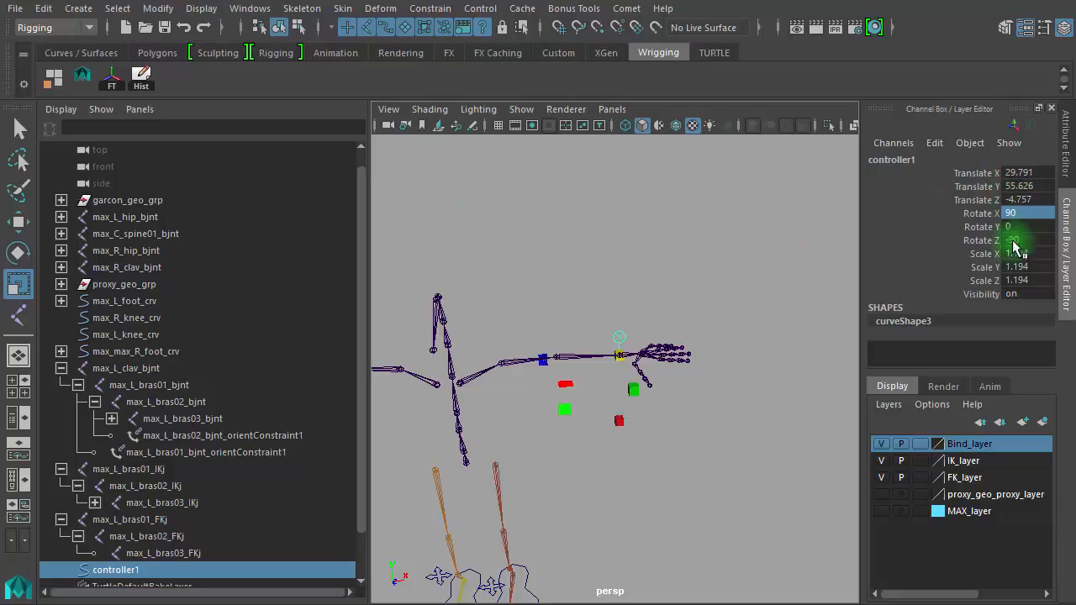
left_click(122, 89)
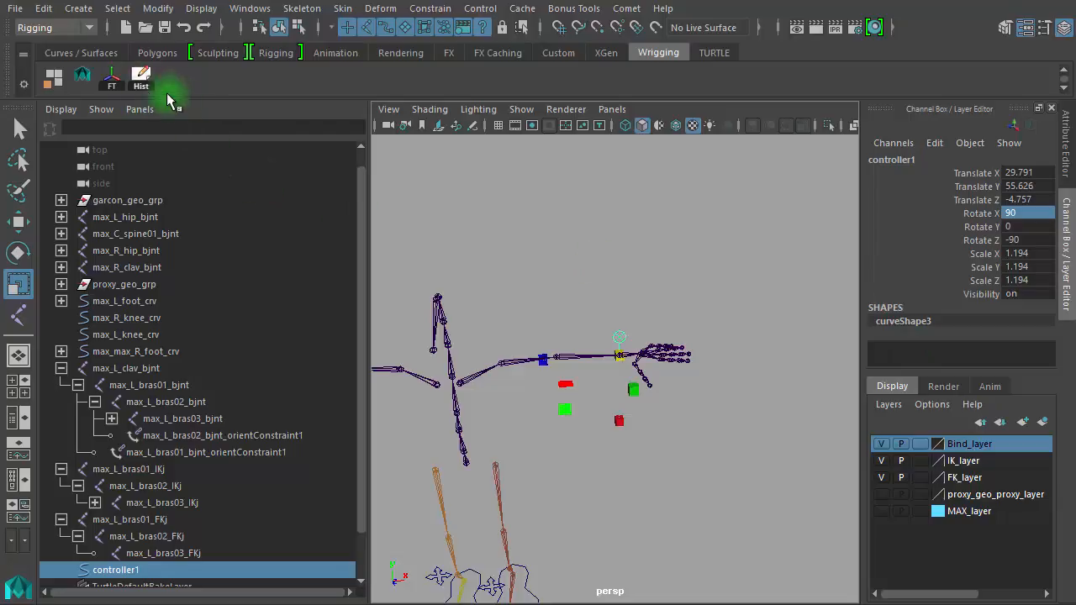
left_click(112, 79)
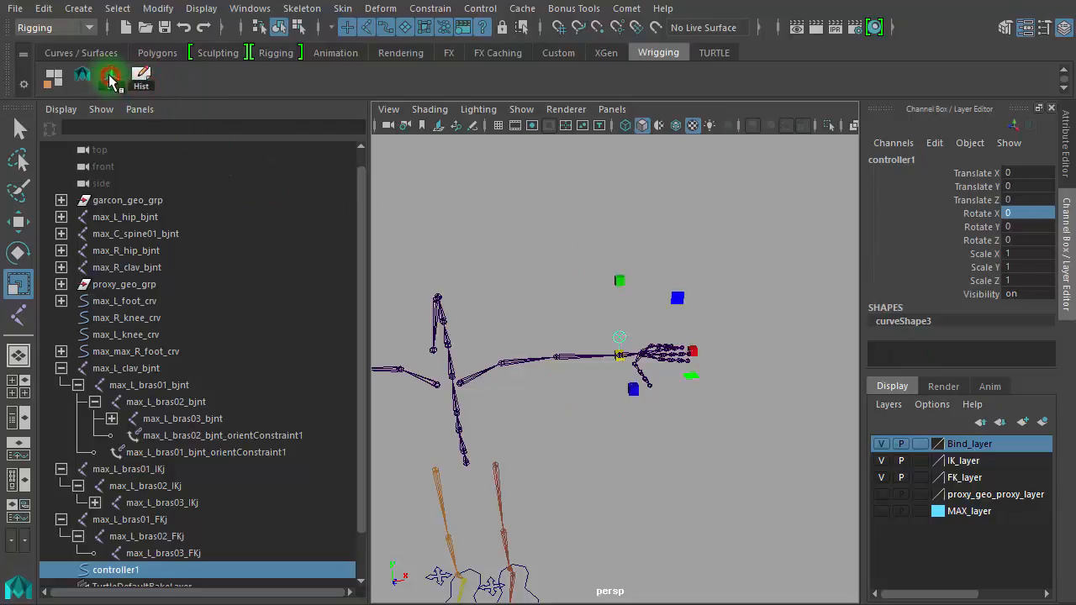
- Rename the wrist controller curve max_L_sw_crv, reusing the naming pattern of the max_L_hip_bjnt joint
left_click(903, 171)
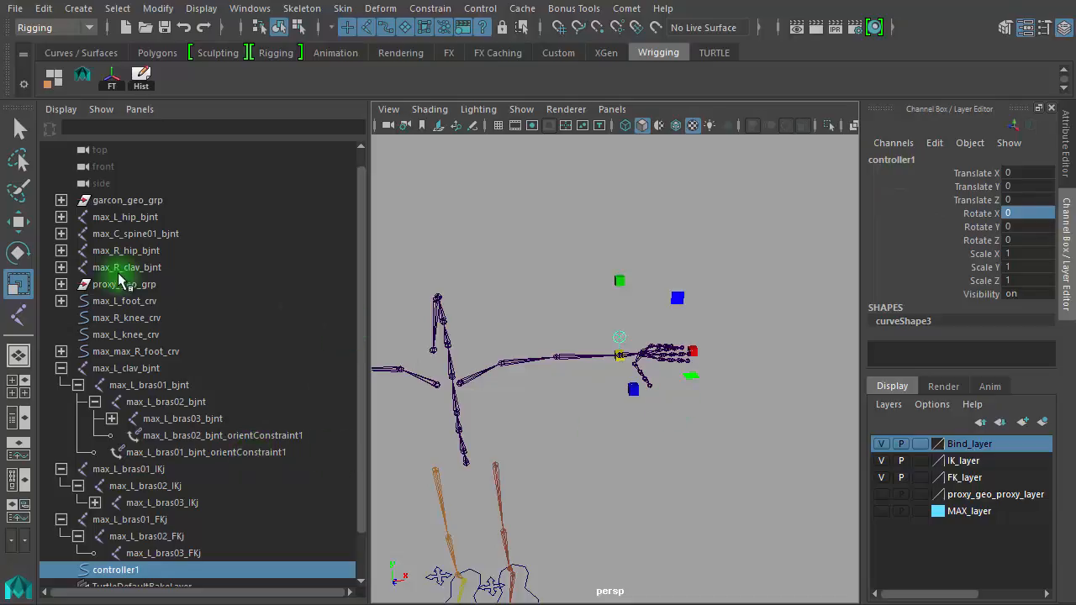
double_click(137, 218)
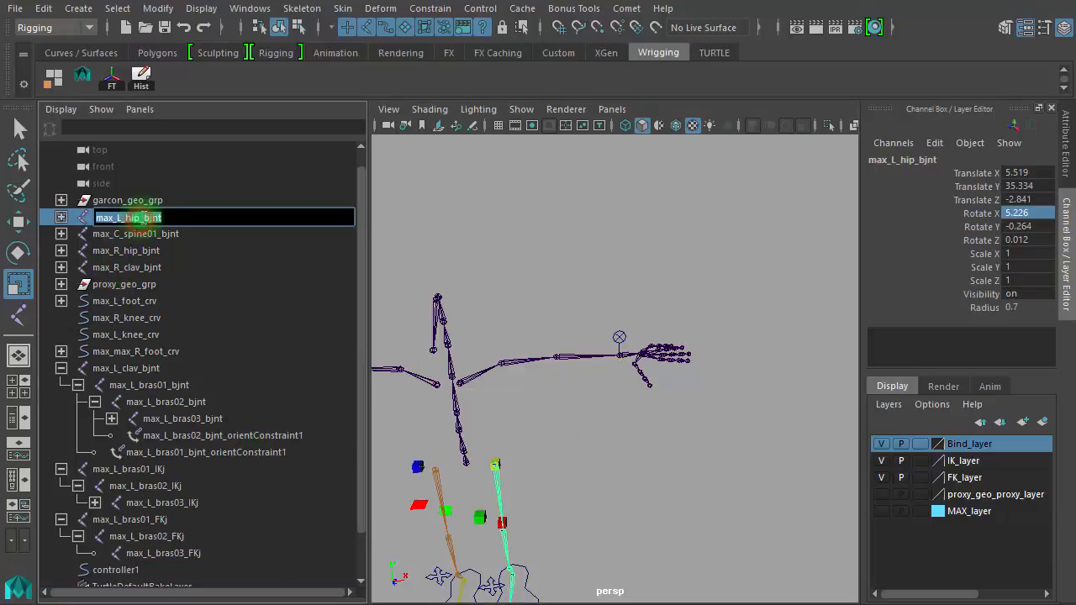
left_click(572, 424)
left_click(616, 335)
left_click(915, 159)
type("max_L_hip_bjnt1")
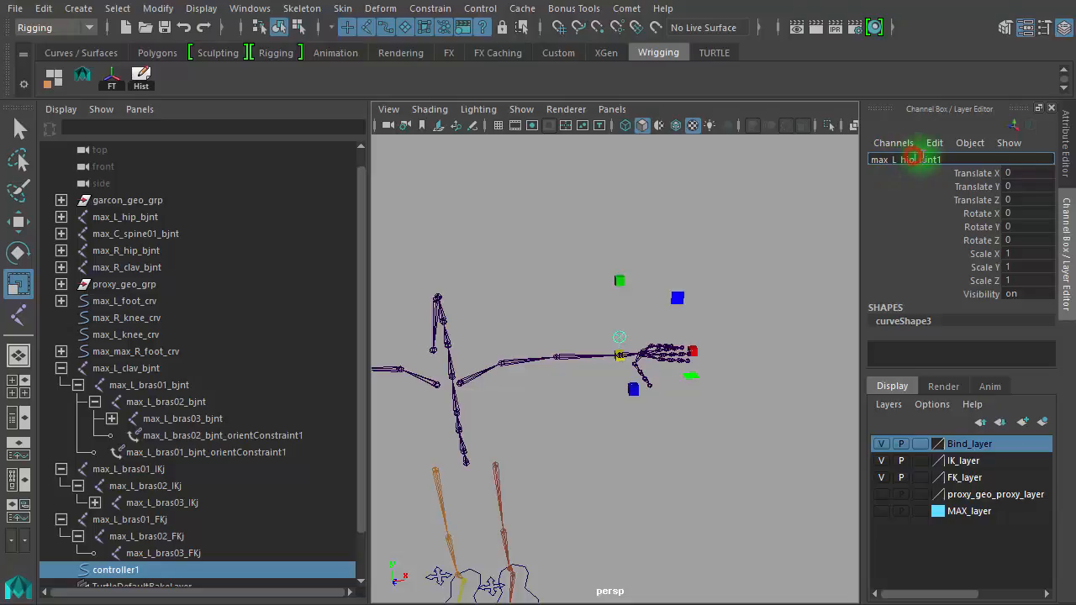
left_click(912, 159)
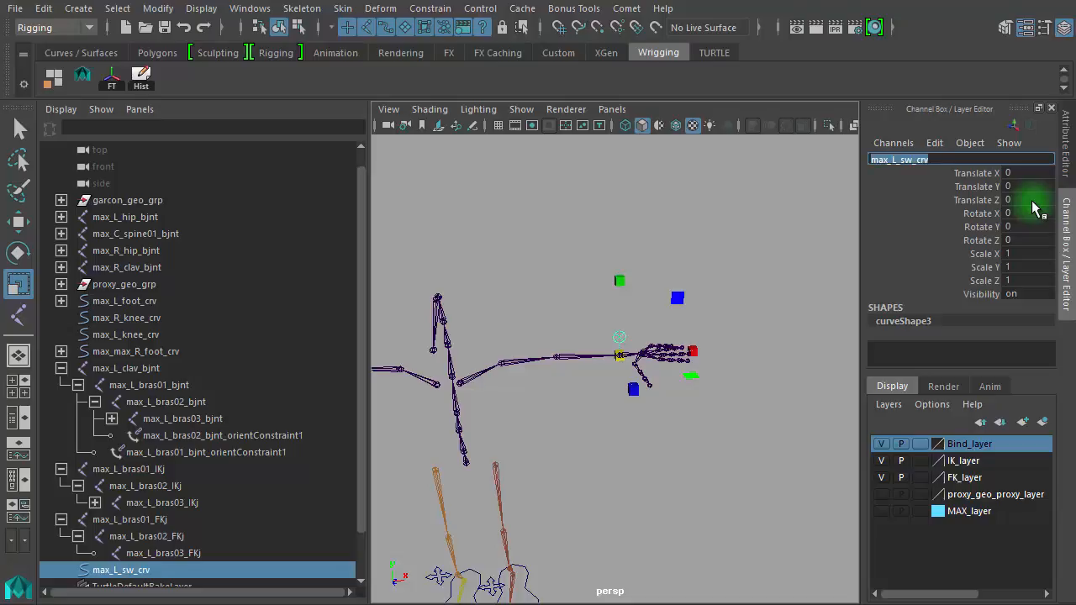
left_click(695, 449)
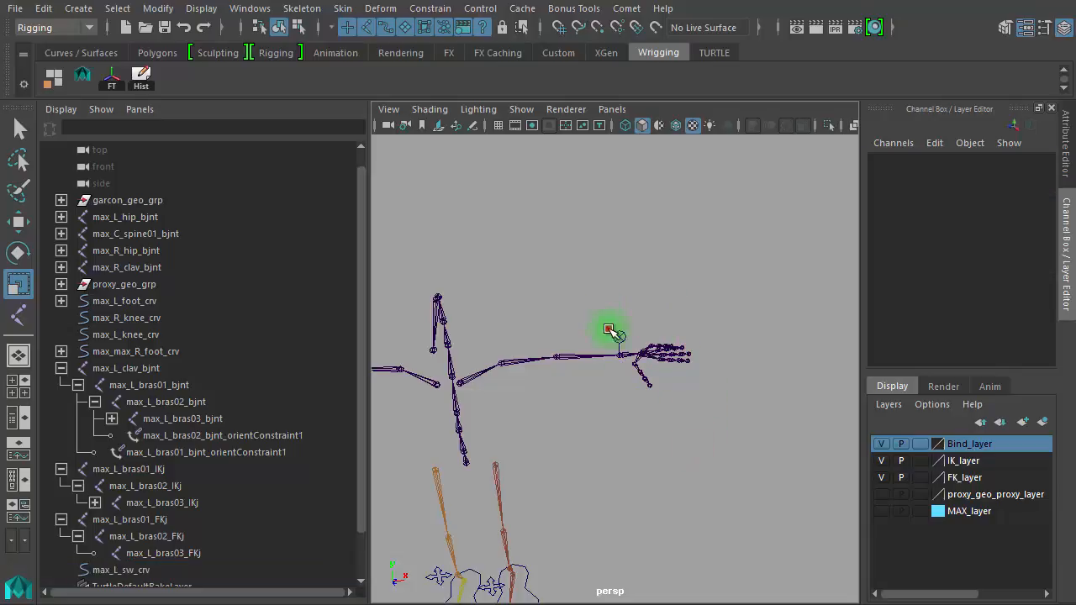
- Add a keyable float attribute named FKIK to max_L_sw_crv with minimum 0, maximum 10 and default 0
left_click(609, 328)
left_click_drag(774, 404, 775, 405, "alt")
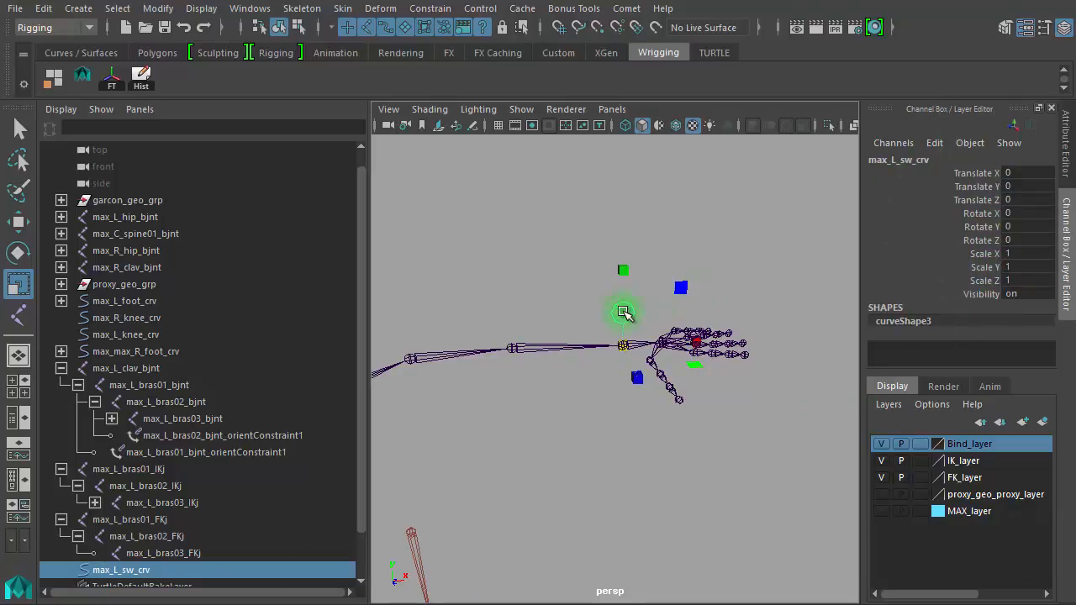
left_click(932, 144)
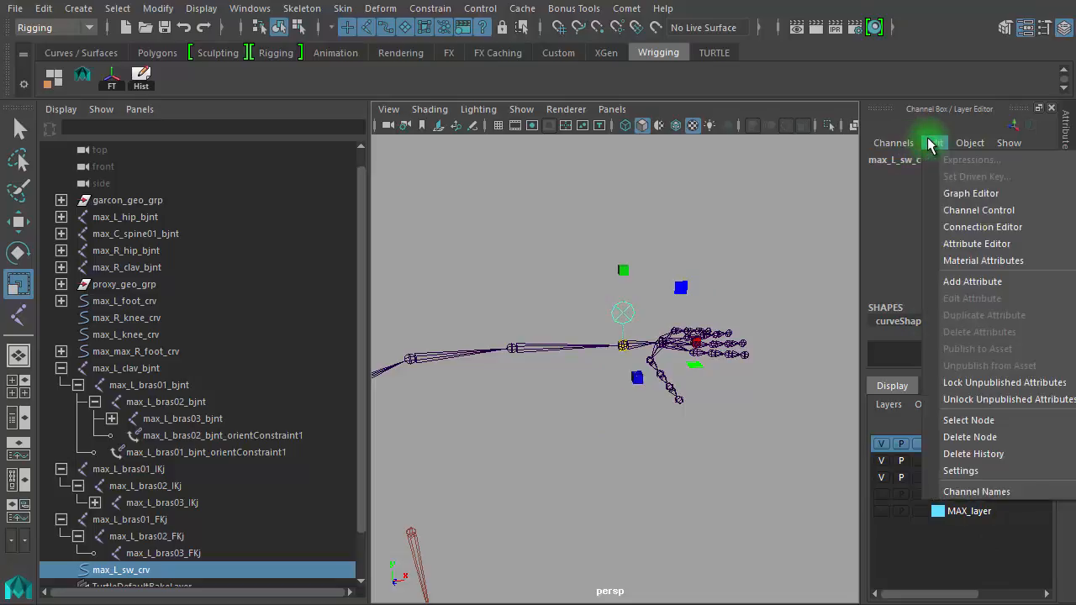
left_click(975, 282)
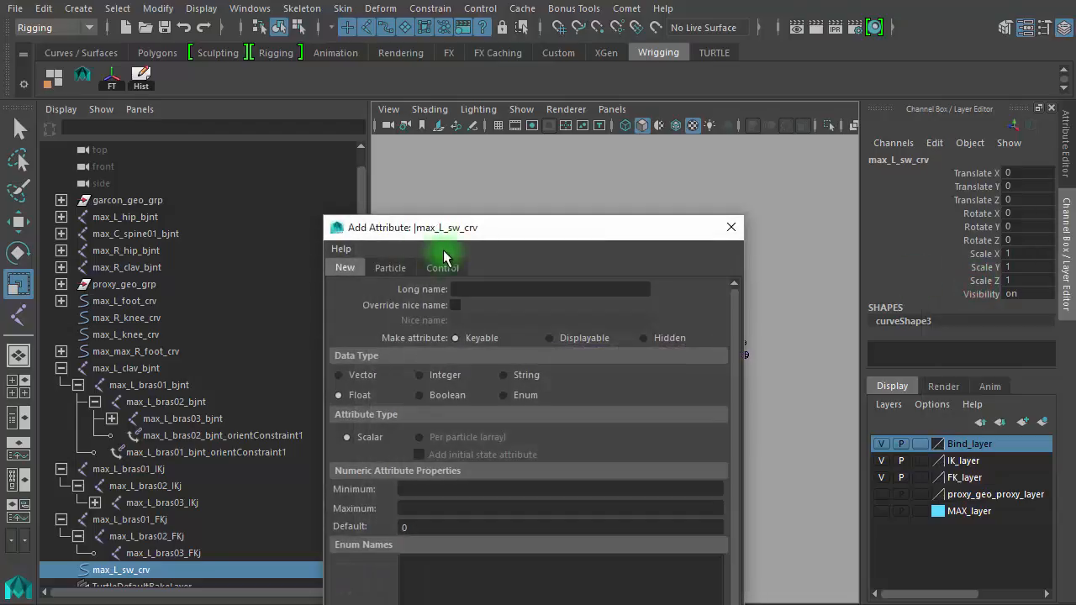
left_click_drag(491, 227, 510, 157)
left_click(481, 220)
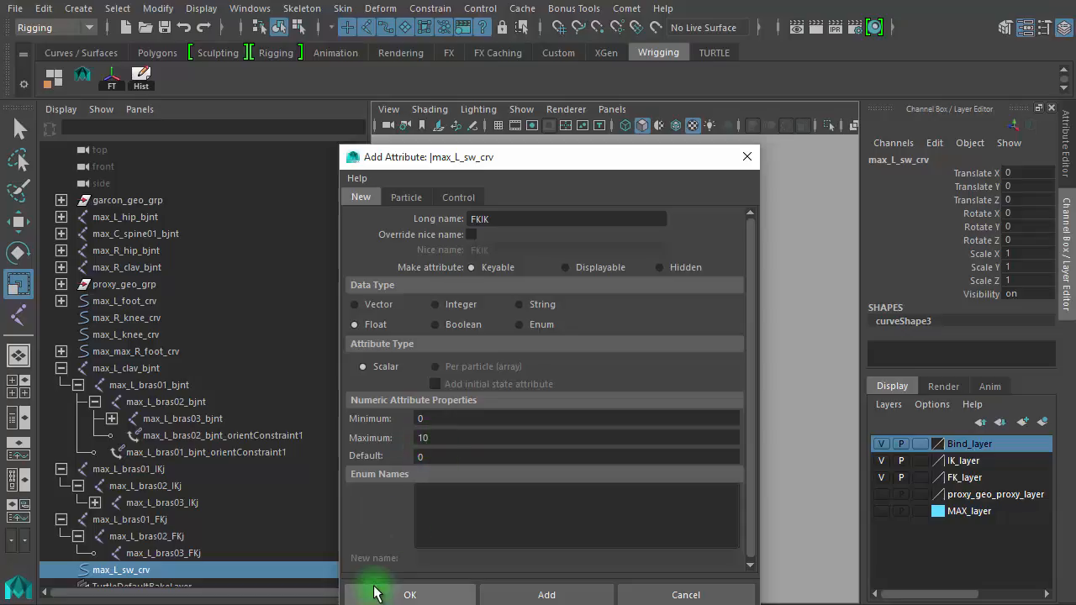
left_click(495, 600)
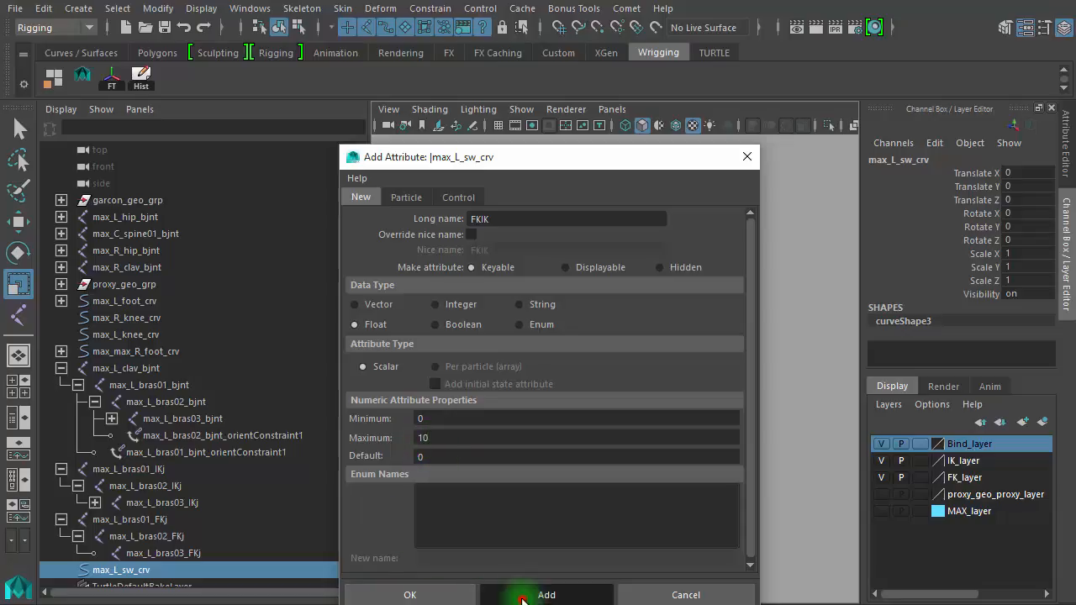
left_click(747, 160)
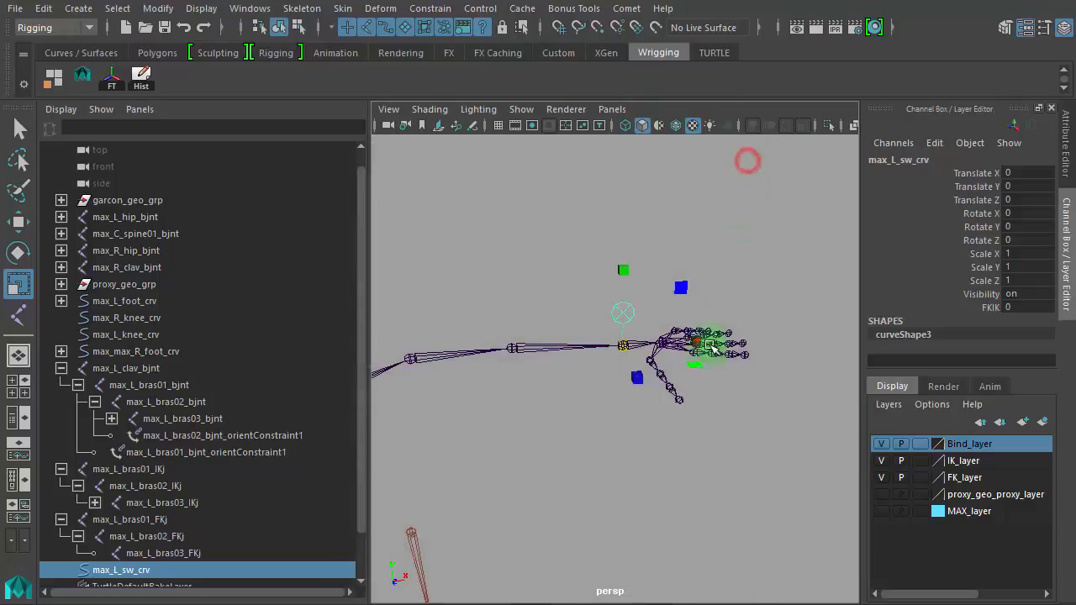
- Examine the FKj and IKj weights on the orient constraints of max_L_bras01_bjnt, max_L_bras02_bjnt and max_L_bras03_bjnt
right_click_drag(731, 484, 622, 474, "alt")
left_click_drag(642, 476, 645, 455, "alt")
left_click_drag(360, 329, 367, 469)
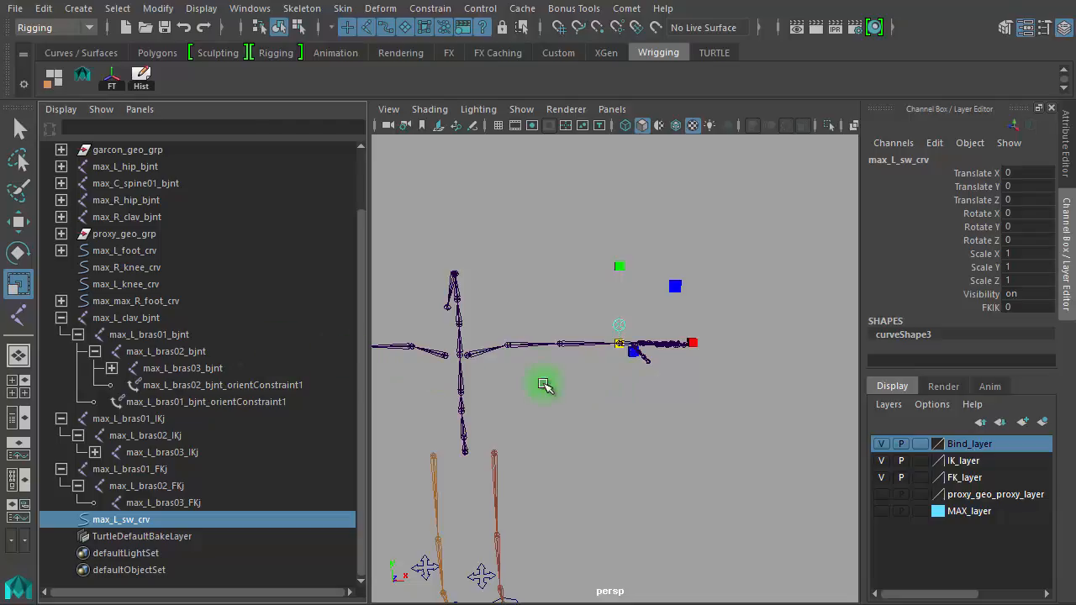
left_click_drag(570, 384, 720, 410, "alt")
mouse_move(630, 438)
right_mouse_down("alt")
mouse_move(868, 463)
mouse_move(620, 435)
right_mouse_up("alt")
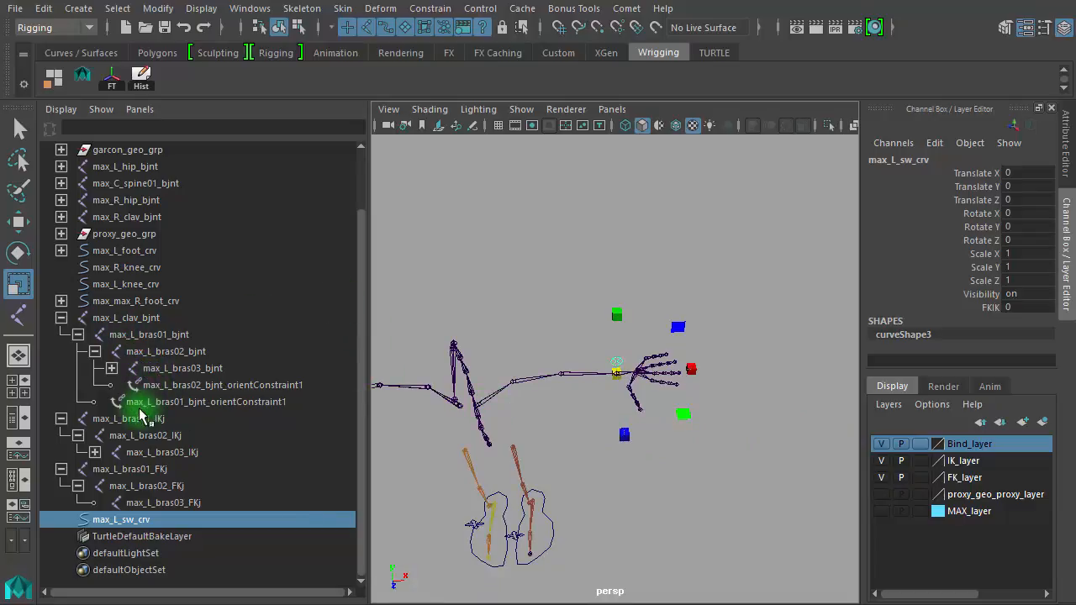
left_click(222, 403)
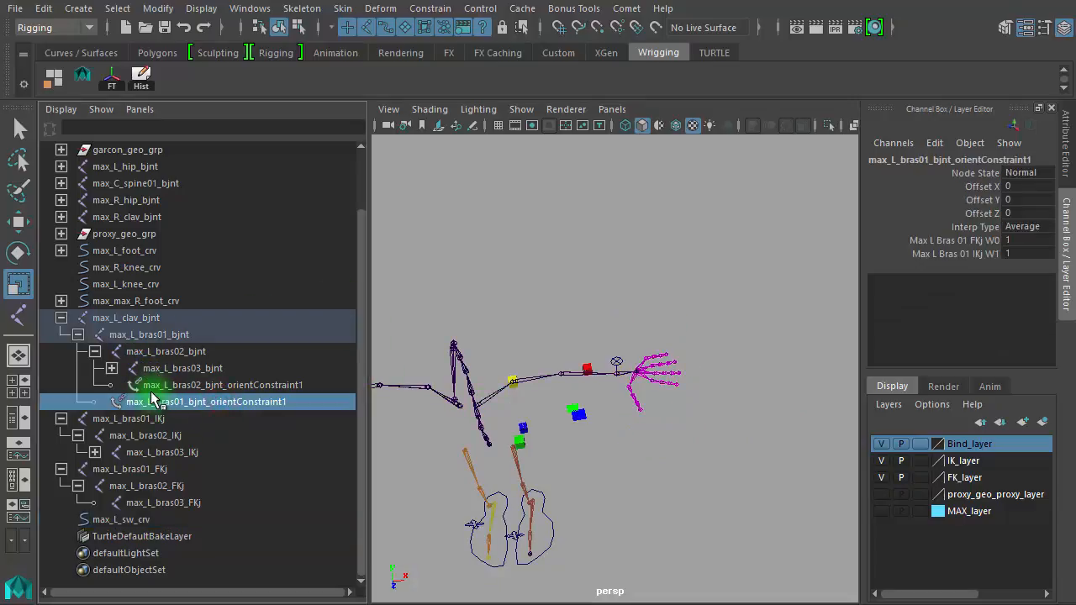
left_click(217, 387)
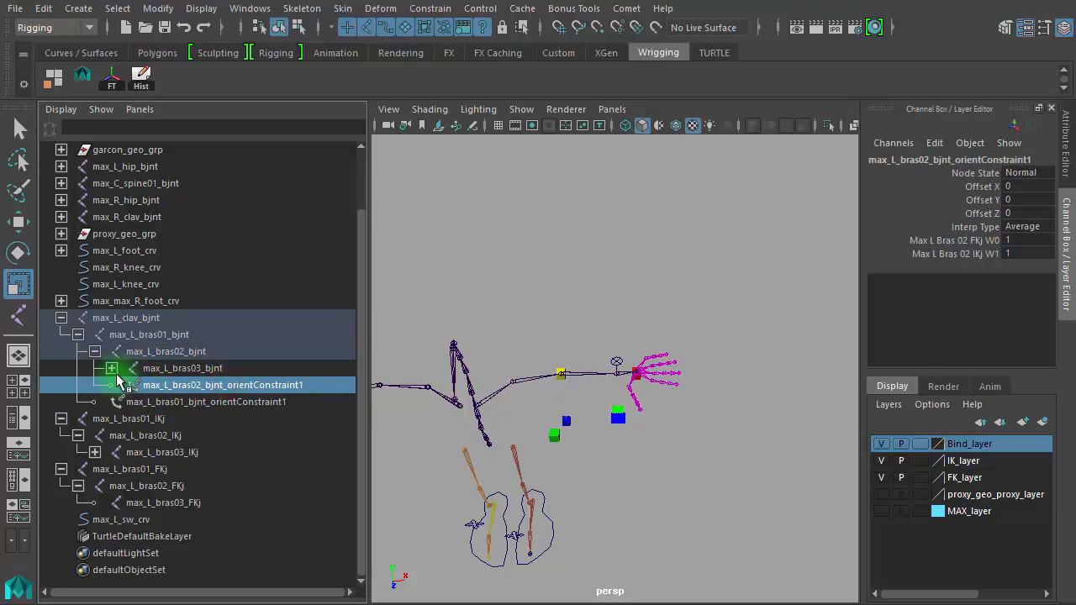
left_click(112, 370)
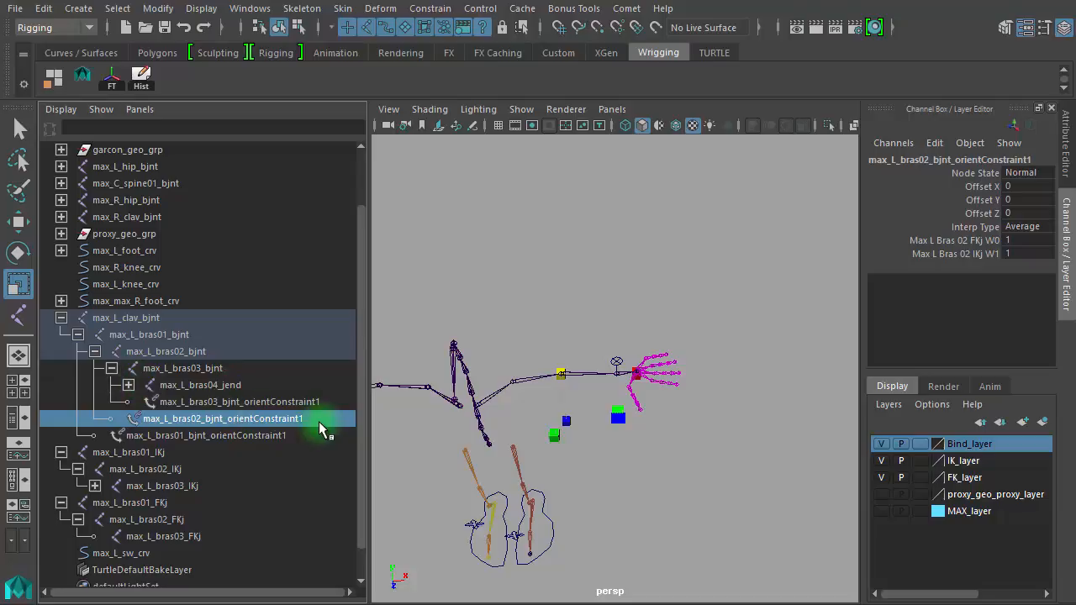
left_click(279, 403)
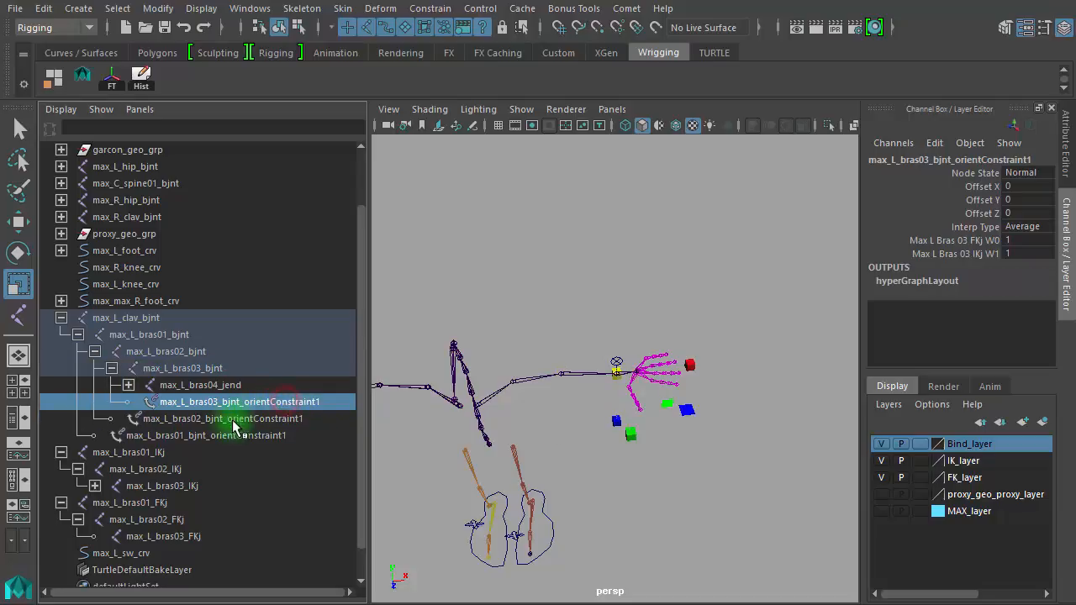
left_click(203, 435)
left_click(211, 418)
left_click(216, 404)
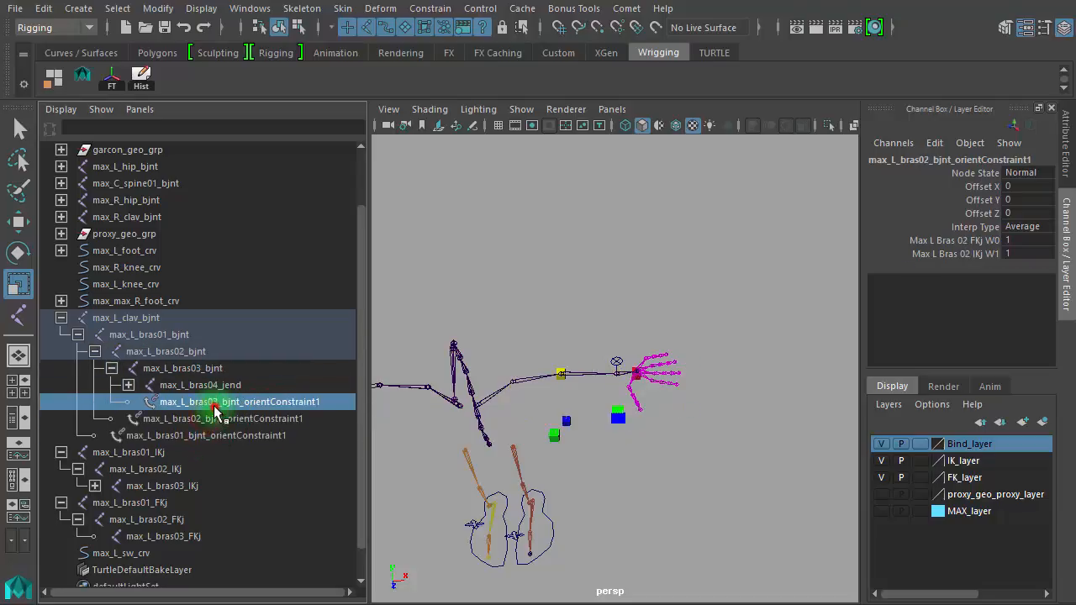
- Open Set Driven Key with the three left arm bind joint orient constraints as driven objects
left_click(279, 435, "shift")
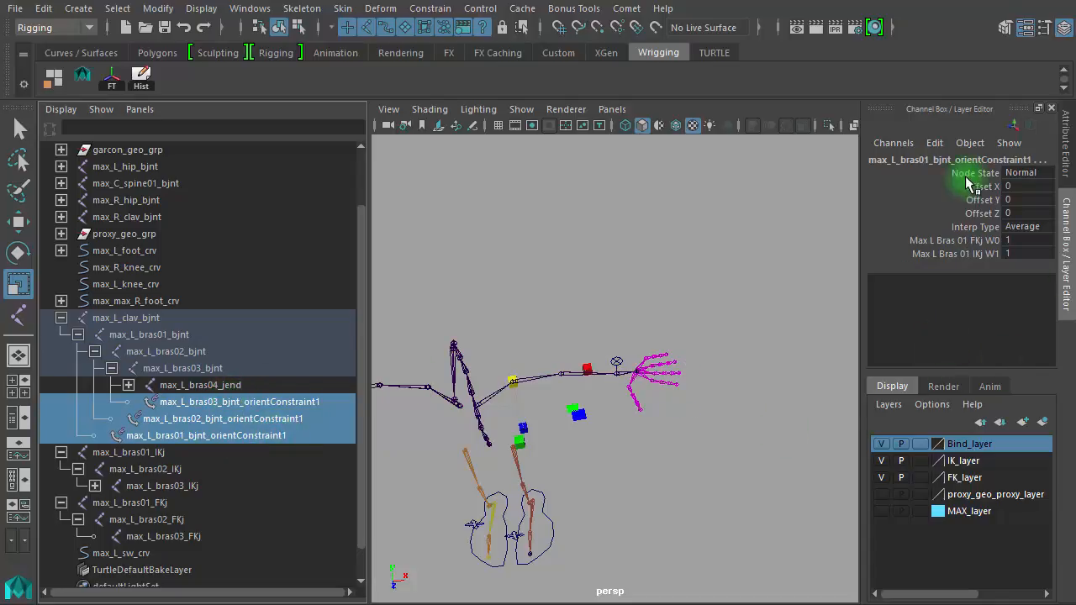
left_click(942, 148)
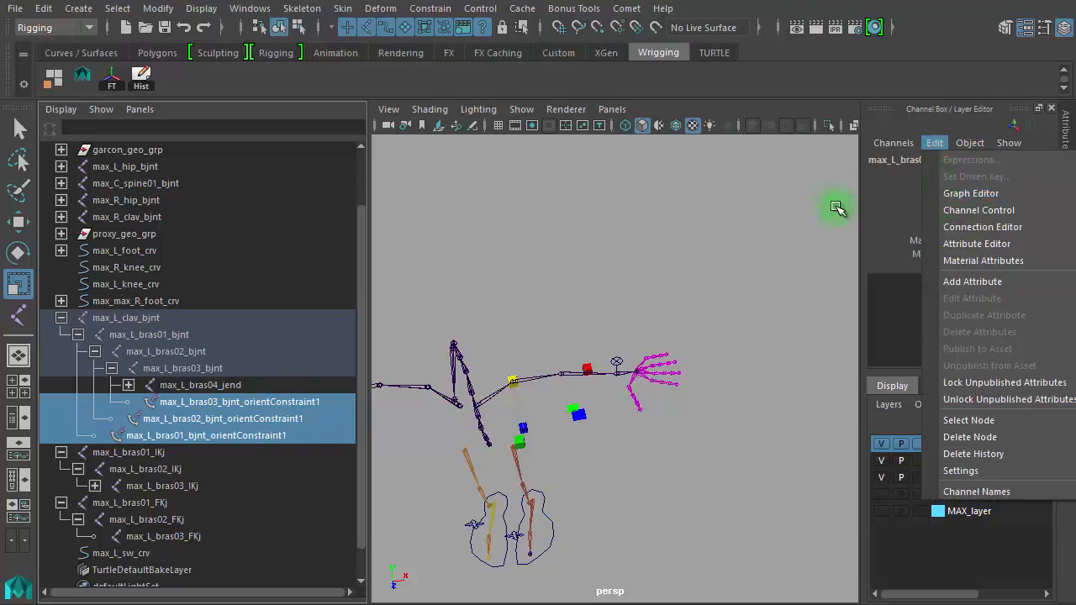
left_click(221, 435)
left_click_drag(221, 435, 245, 409)
left_click_drag(977, 240, 984, 253)
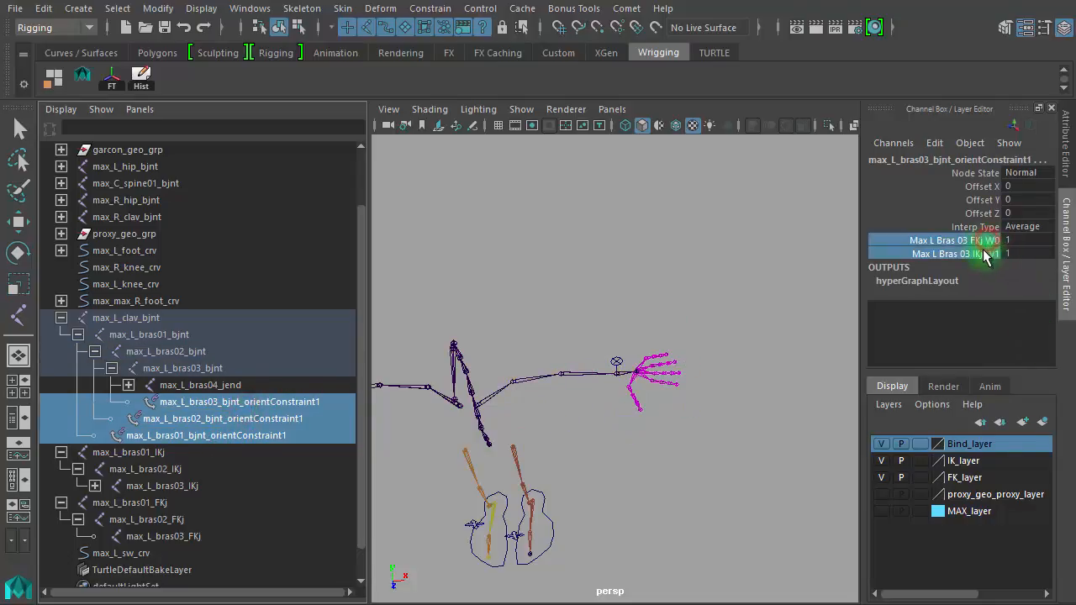
left_click(934, 143)
left_click(955, 180)
left_click_drag(390, 112, 566, 116)
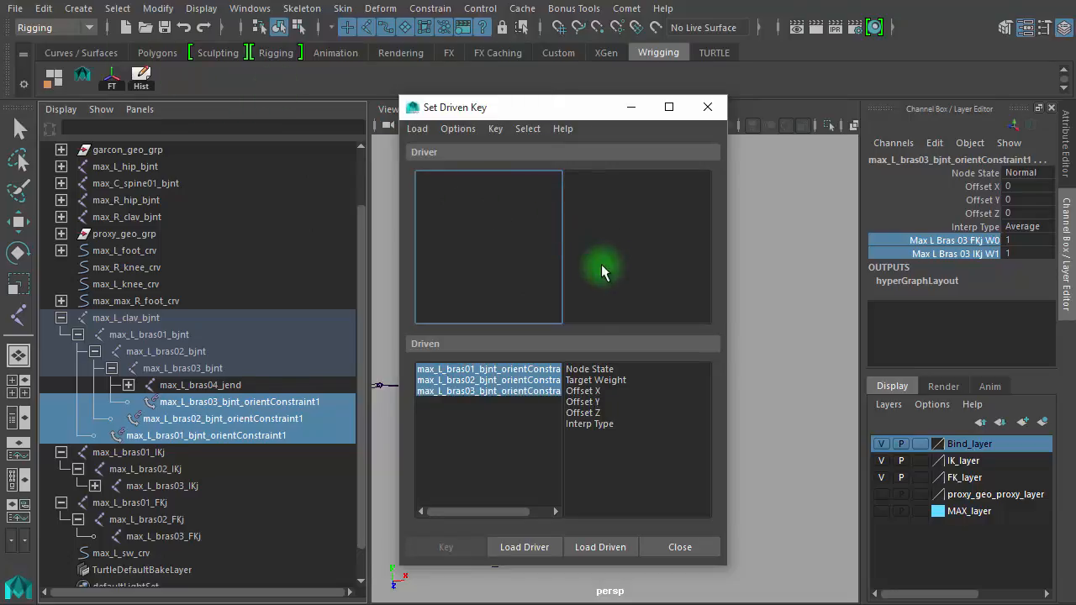
- Check the FKj W0 and IKj W1 attributes offered for each of the three driven orient constraints
left_click(282, 402)
left_click(273, 418)
left_click(265, 434)
left_click(473, 370)
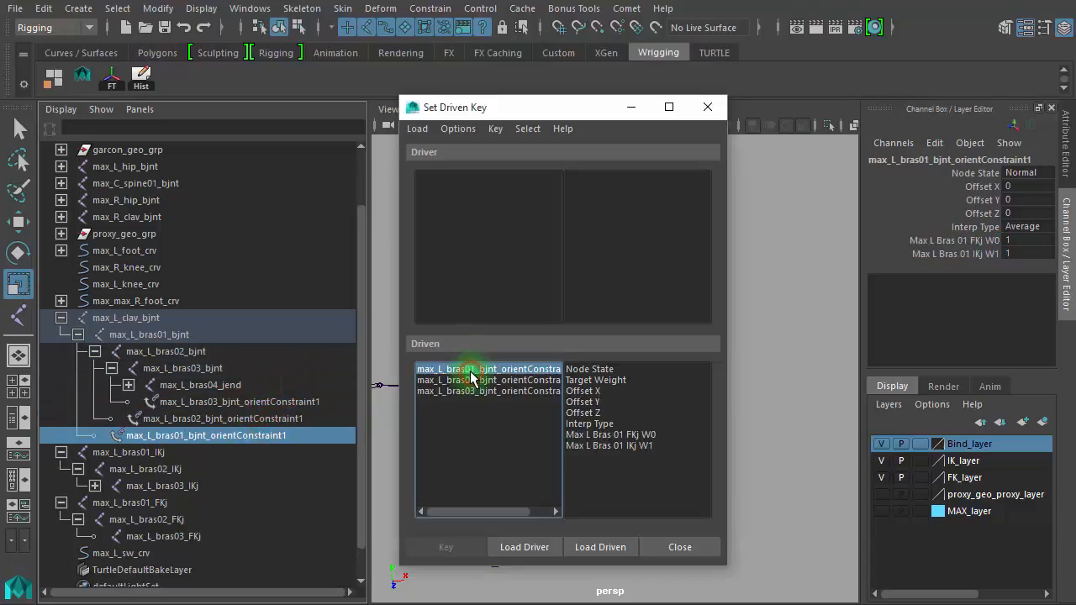
left_click_drag(639, 435, 611, 446)
left_click(538, 381)
left_click(521, 391)
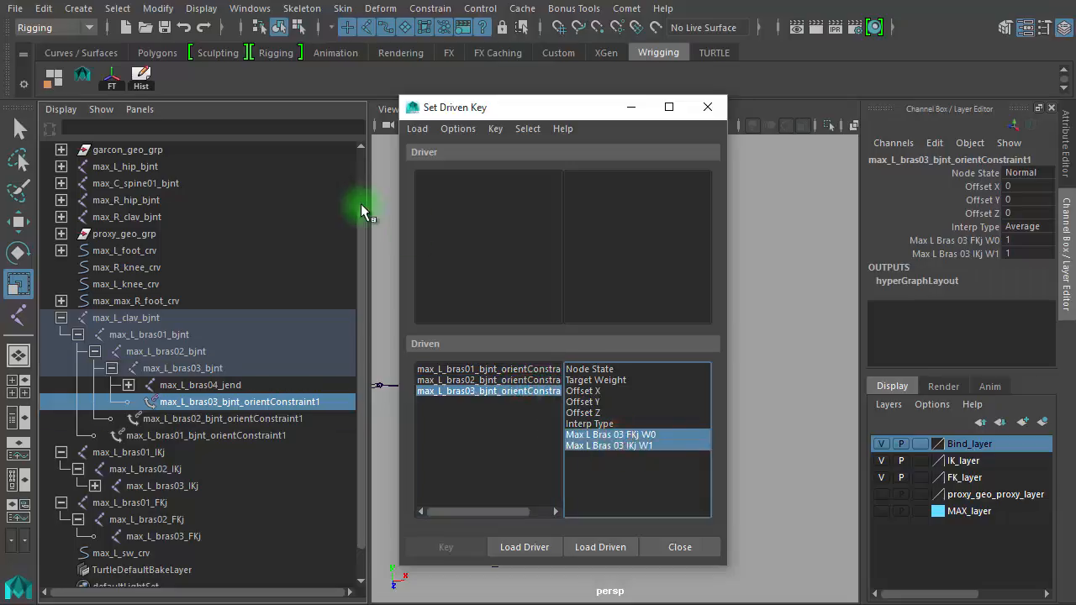
- Load max_L_sw_crv as the driver and choose its FKIK attribute
left_click_drag(504, 114, 224, 112)
left_click(542, 240)
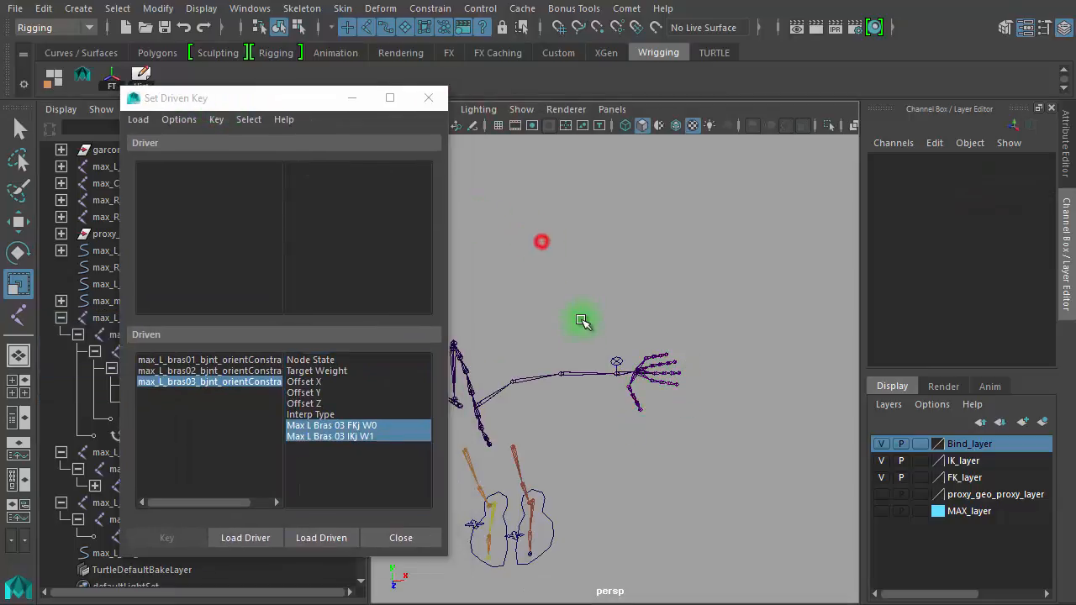
left_click(618, 366)
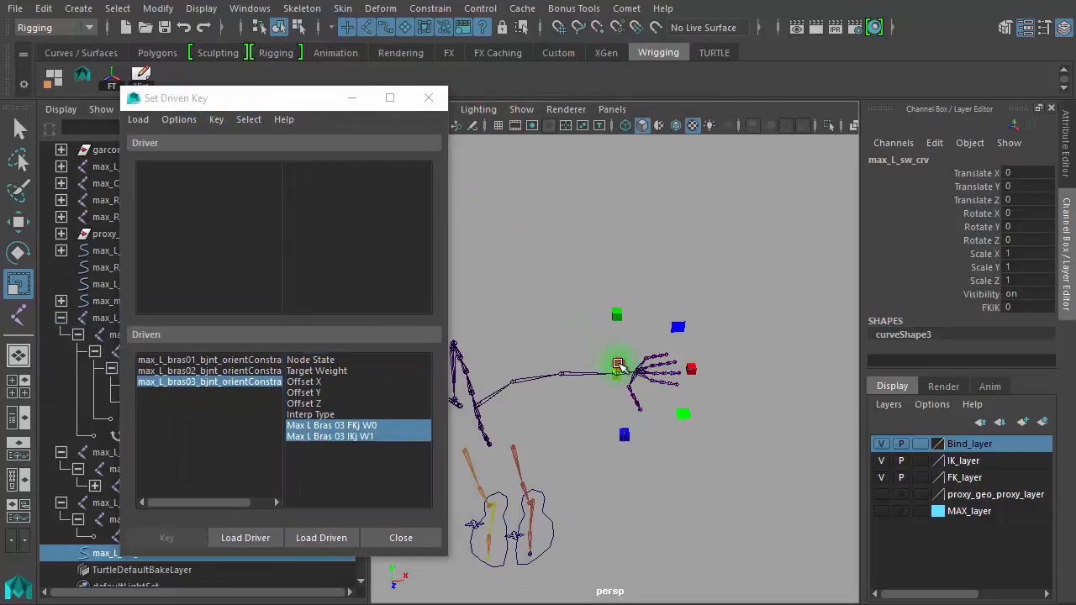
left_click(264, 545)
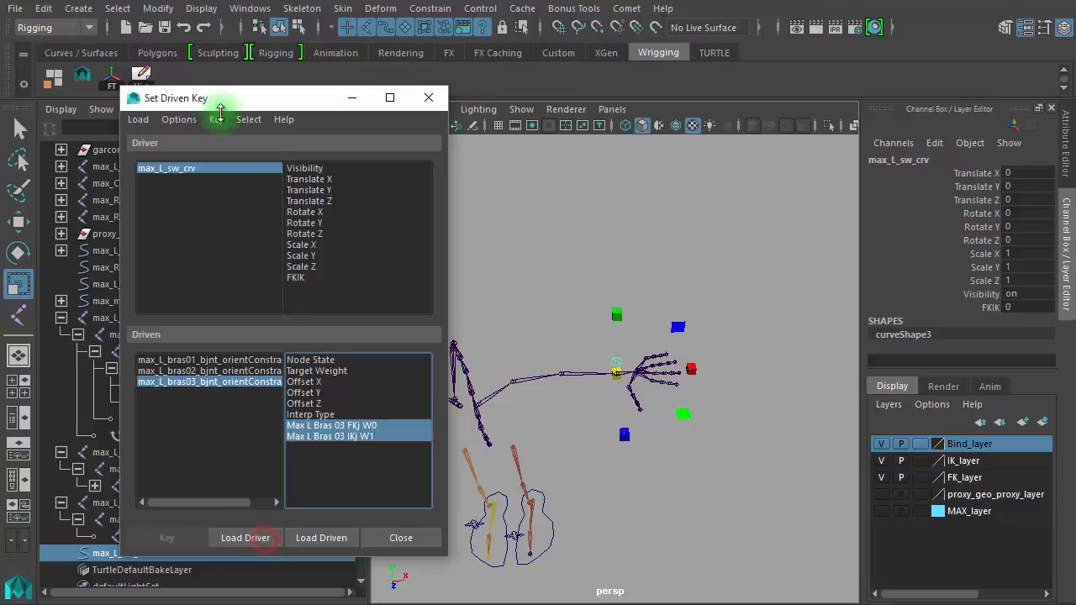
left_click(299, 279)
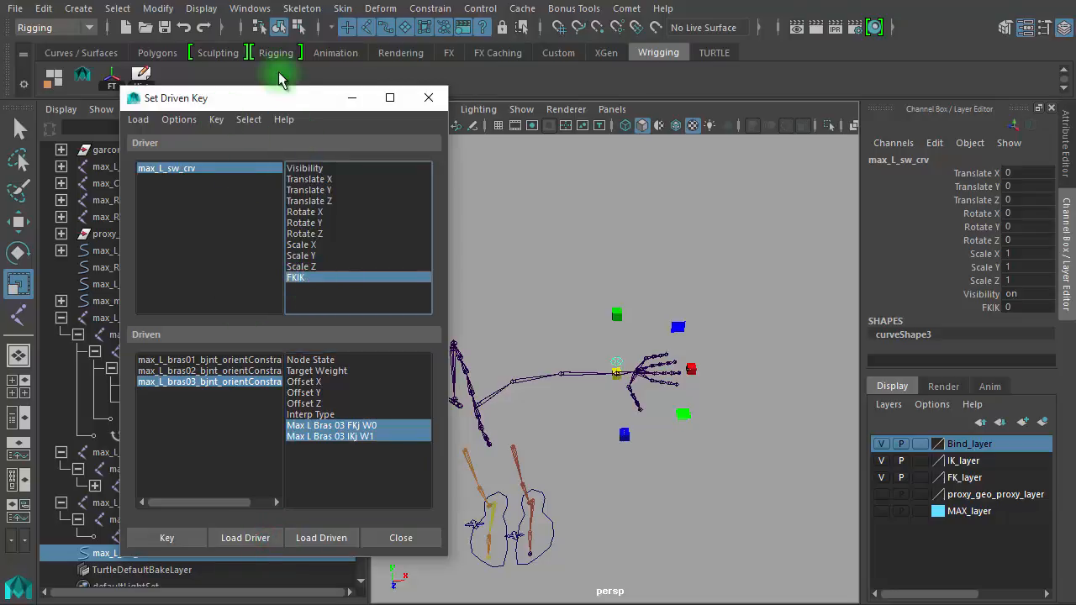
left_click_drag(271, 99, 578, 72)
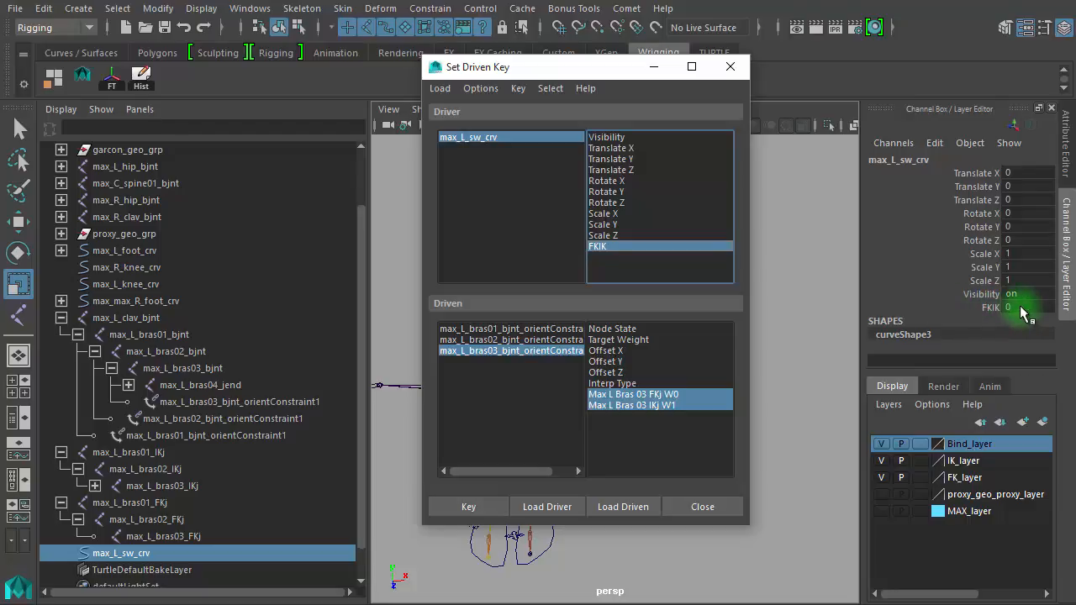
- Set the IKj W1 weight to 0 on the bras01, bras02 and bras03 orient constraints, keeping FKj W0 at 1
left_click(496, 329)
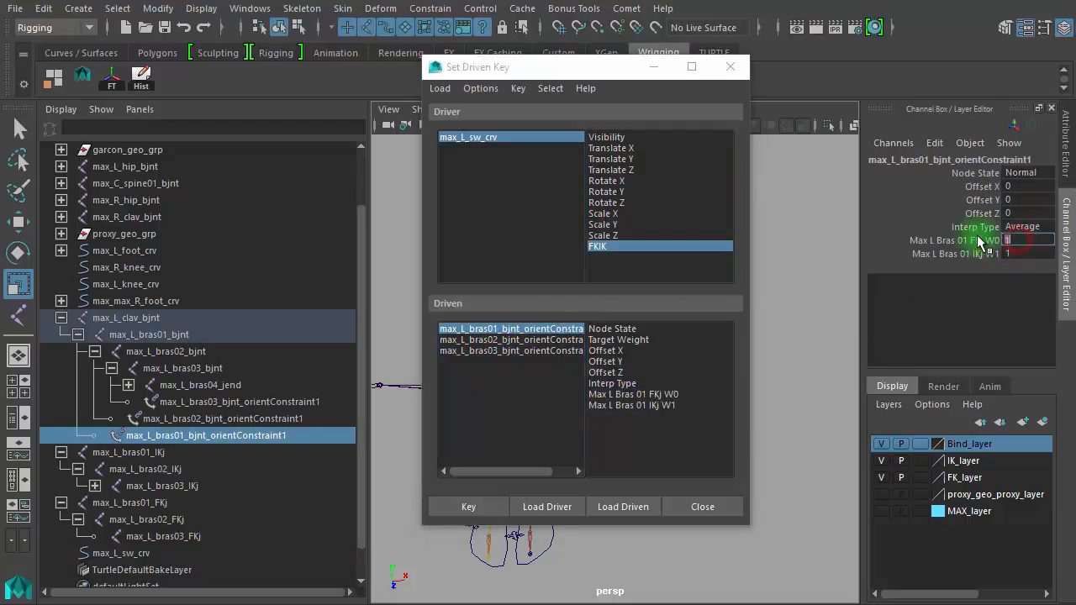
left_click(988, 241)
double_click(1019, 254)
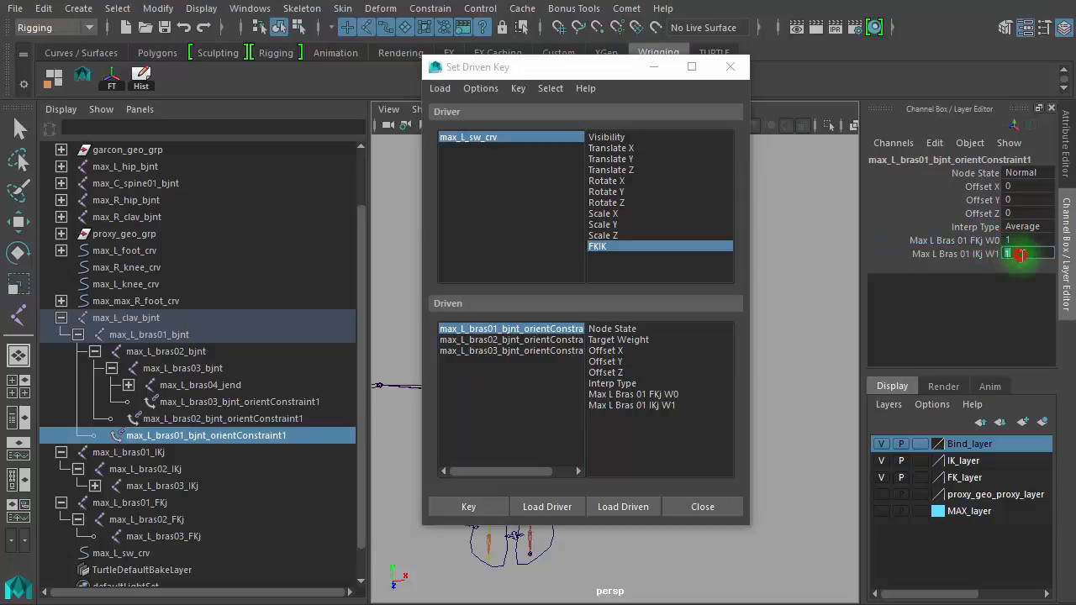
type("0")
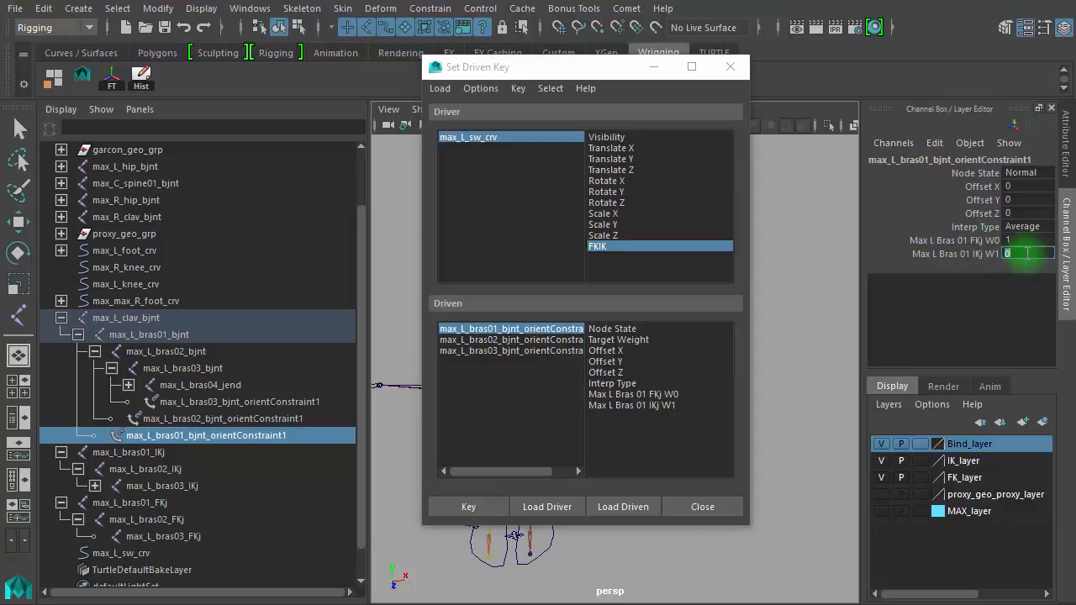
left_click(538, 340)
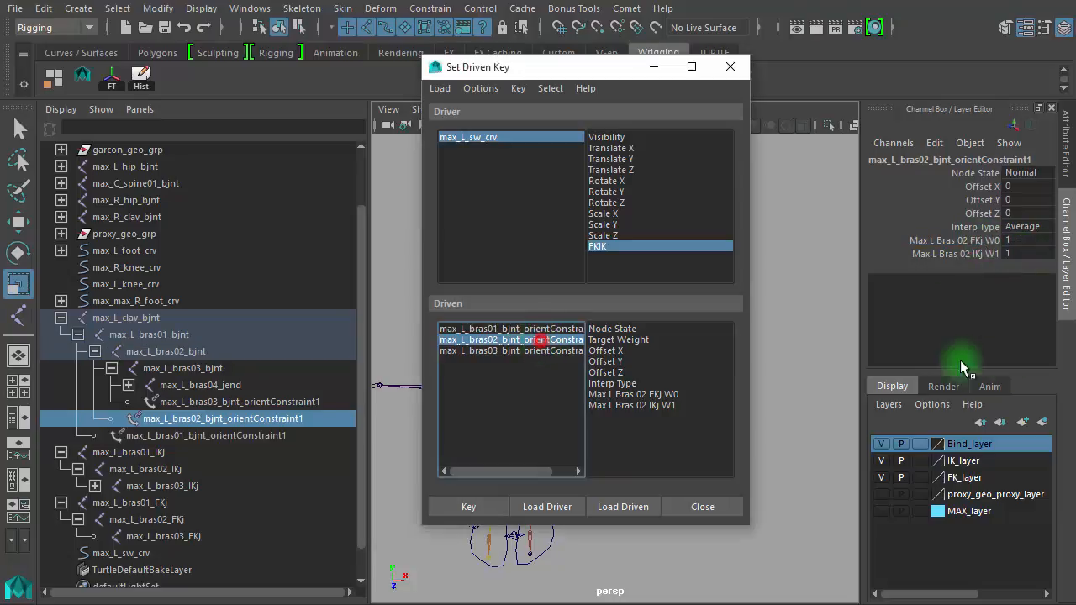
double_click(1020, 251)
type("0")
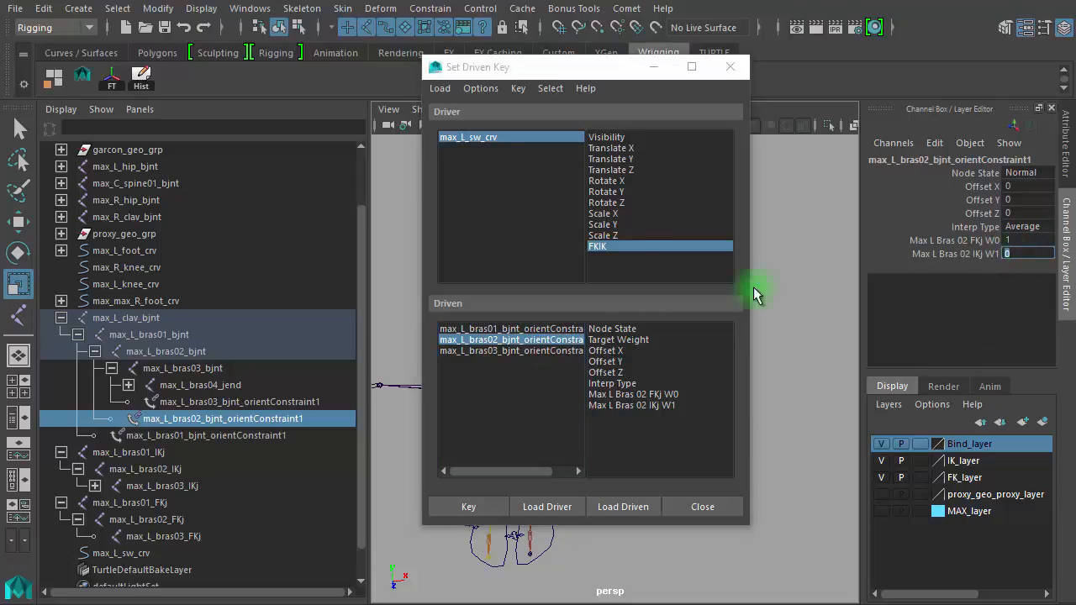
left_click(559, 351)
double_click(1011, 252)
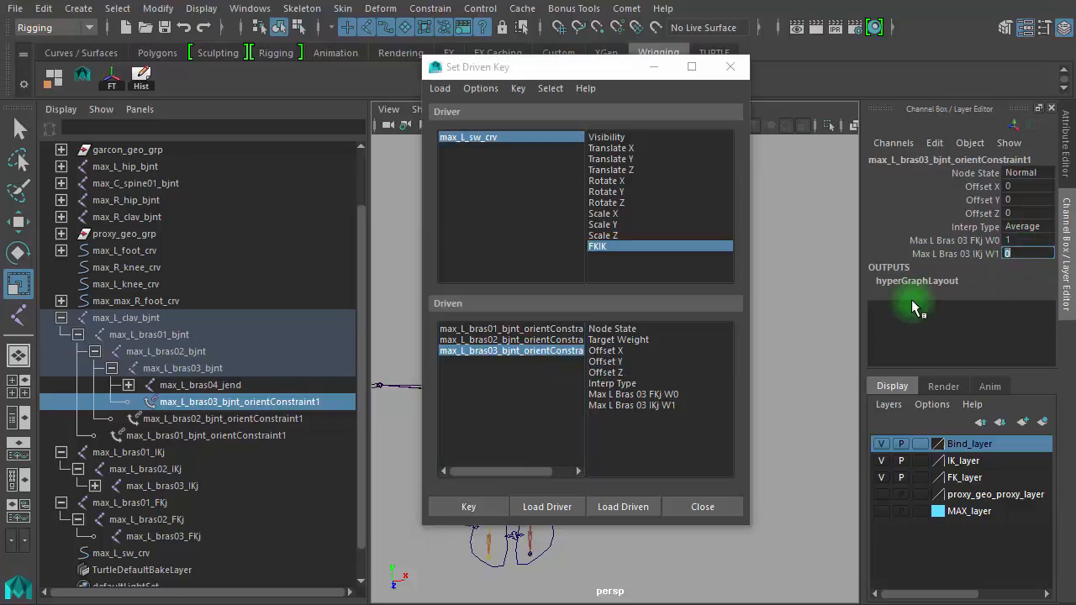
- Key the FKj W0 and IKj W1 weights of all three orient constraints against FKIK at 0
left_click(555, 329)
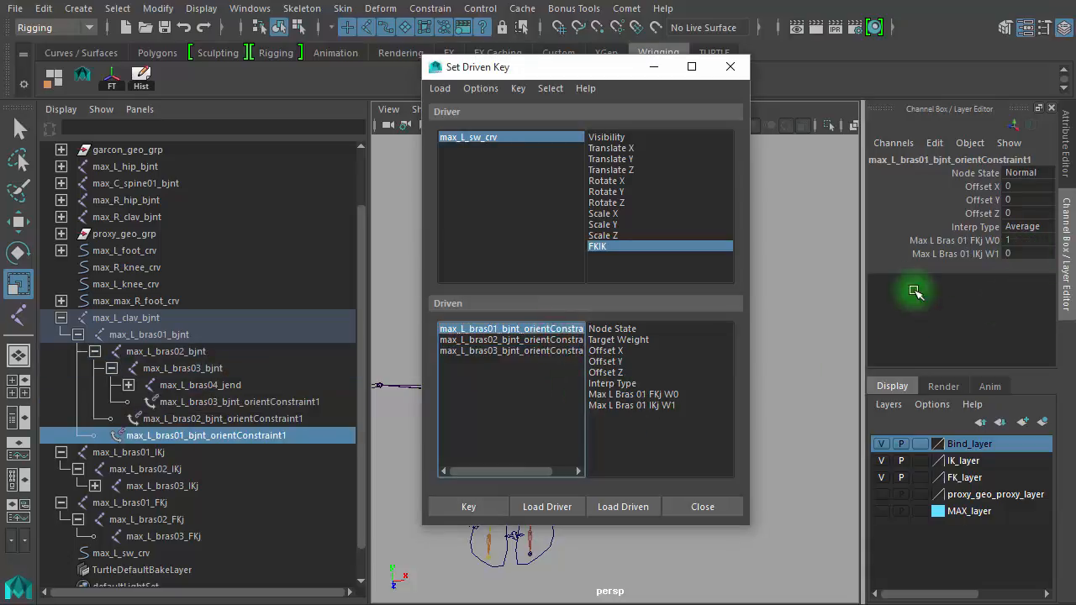
left_click_drag(616, 397, 615, 406)
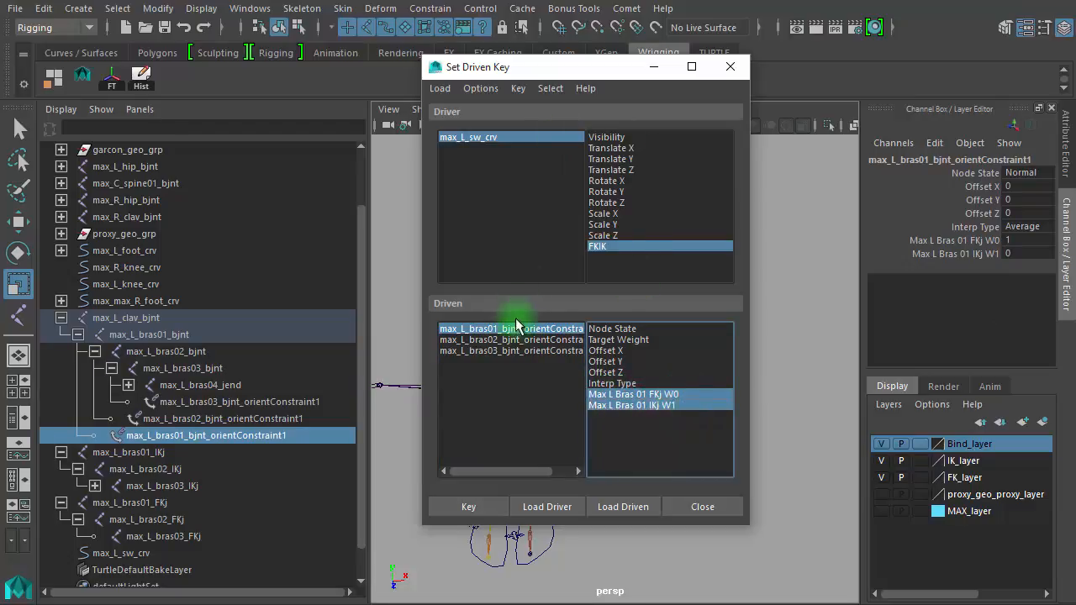
left_click(465, 507)
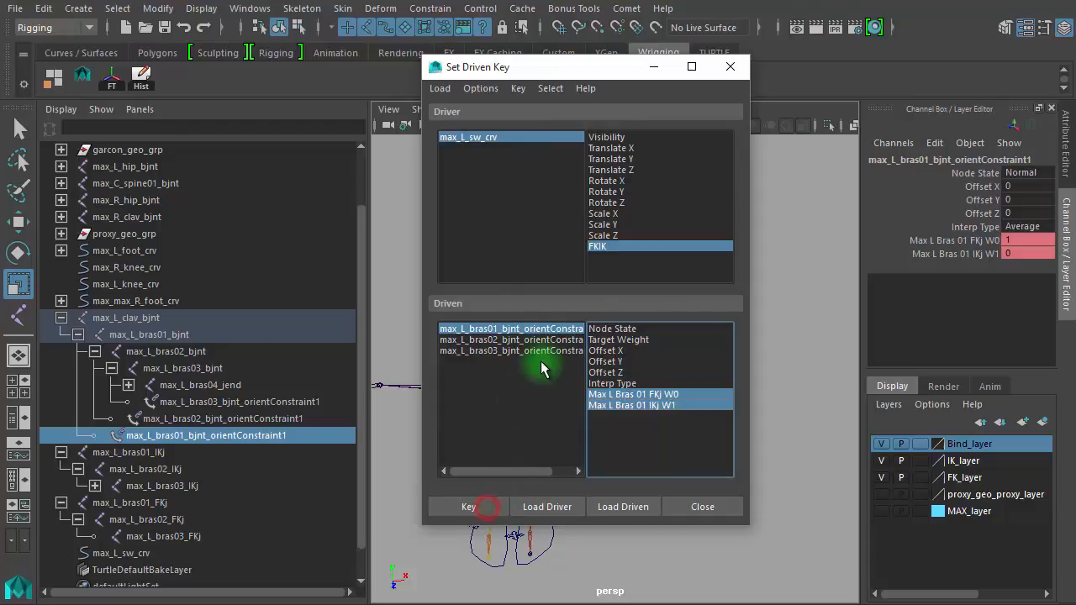
left_click(548, 341)
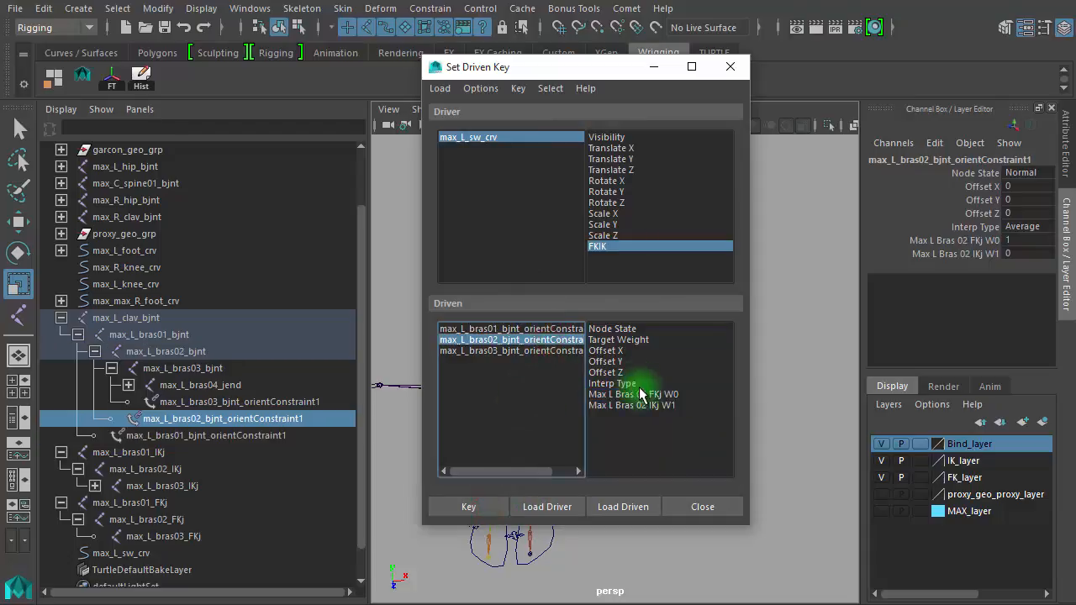
left_click_drag(644, 394, 643, 405)
left_click(496, 505)
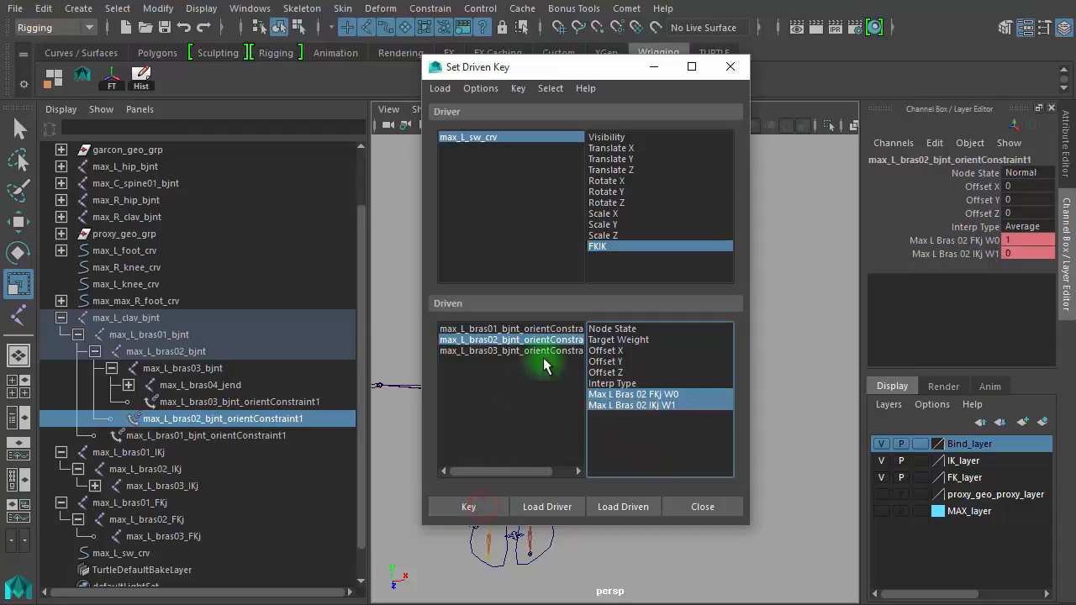
left_click(511, 351)
left_click_drag(672, 394, 672, 405)
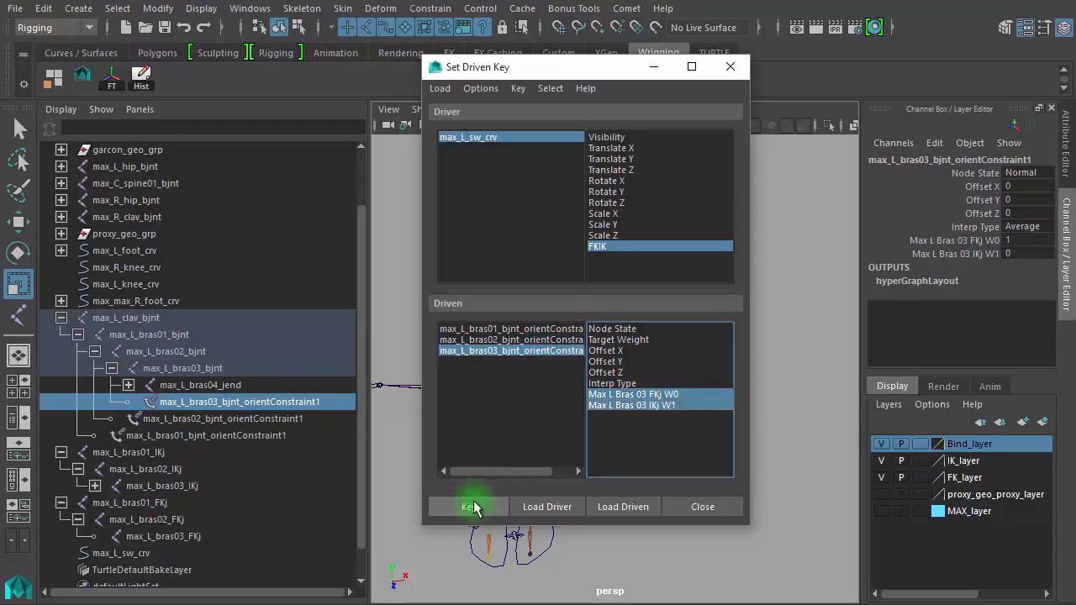
left_click(469, 507)
- Review the keyed FKj W0 and IKj W1 weights on the three orient constraints and the driver curve's channels
left_click(504, 328)
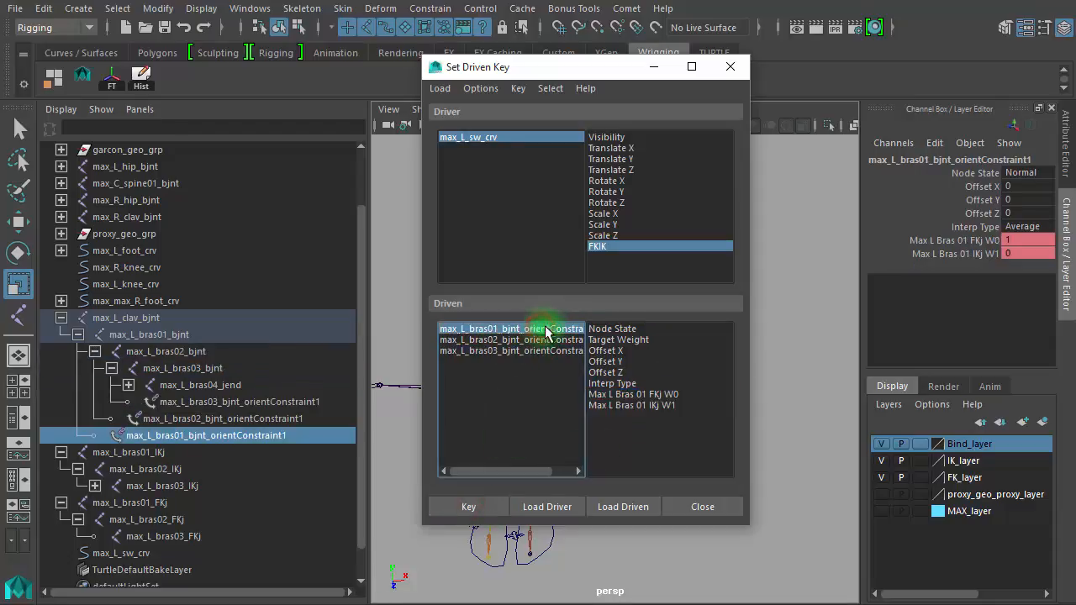
left_click(500, 137)
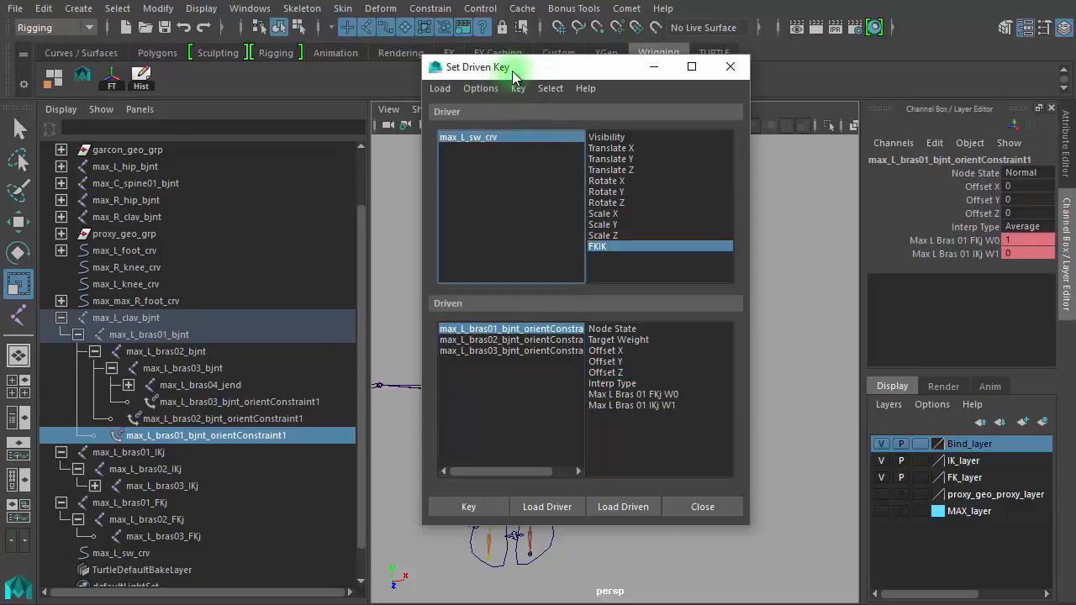
left_click(496, 137)
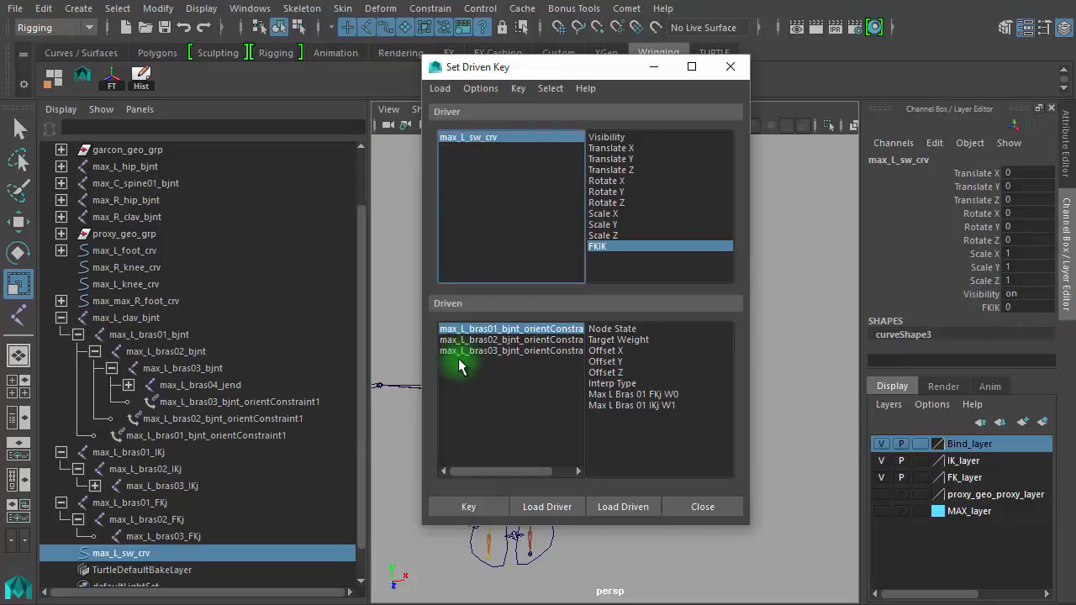
left_click(535, 332)
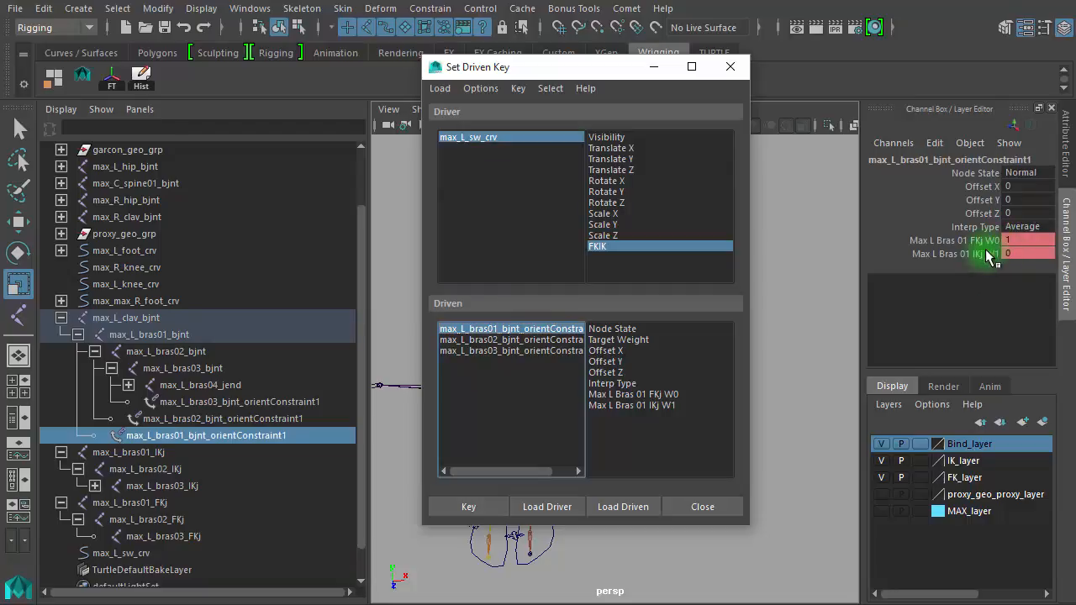
left_click(522, 339)
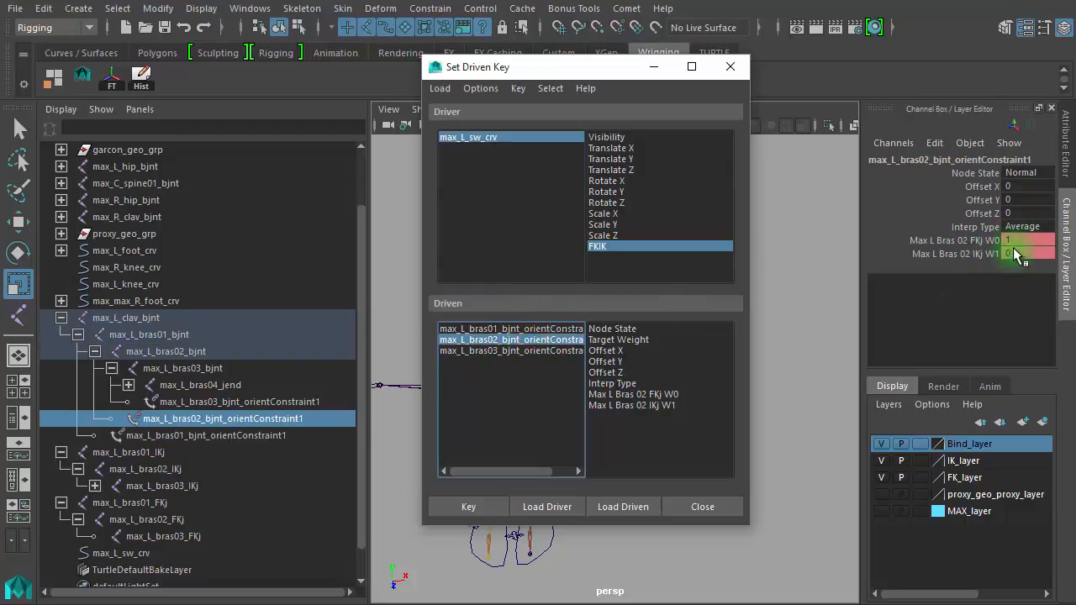
left_click(543, 351)
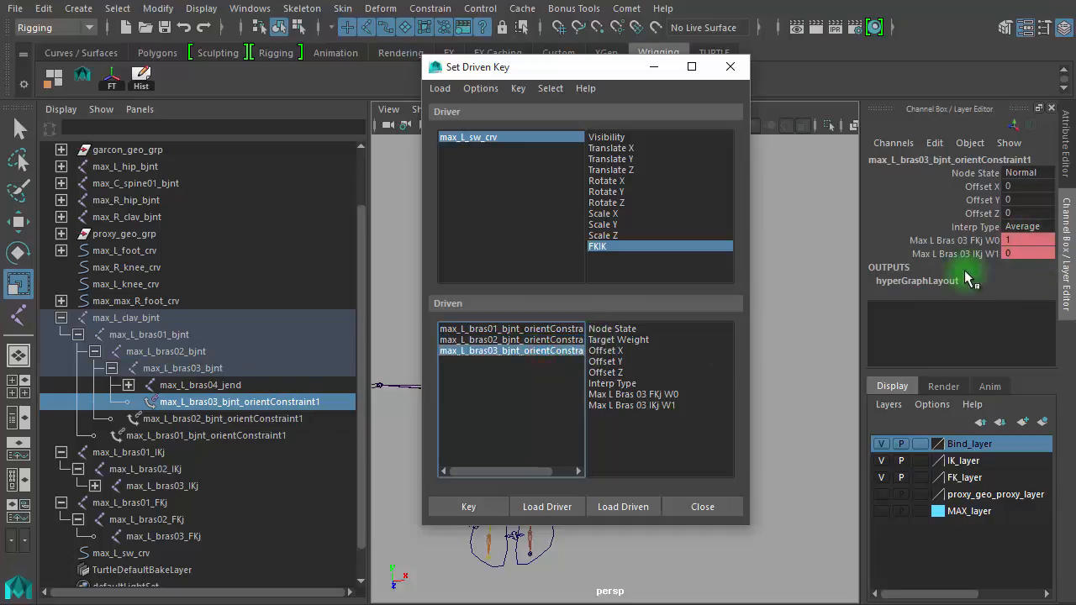
- Set the FKIK attribute of the driver max_L_sw_crv to 10
left_click(499, 141)
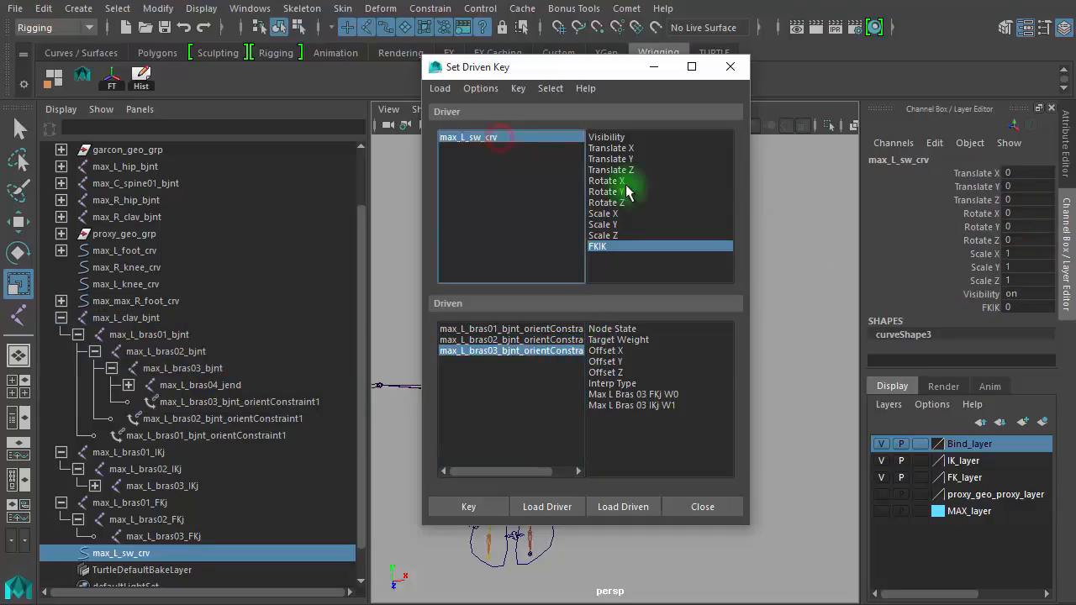
double_click(1033, 307)
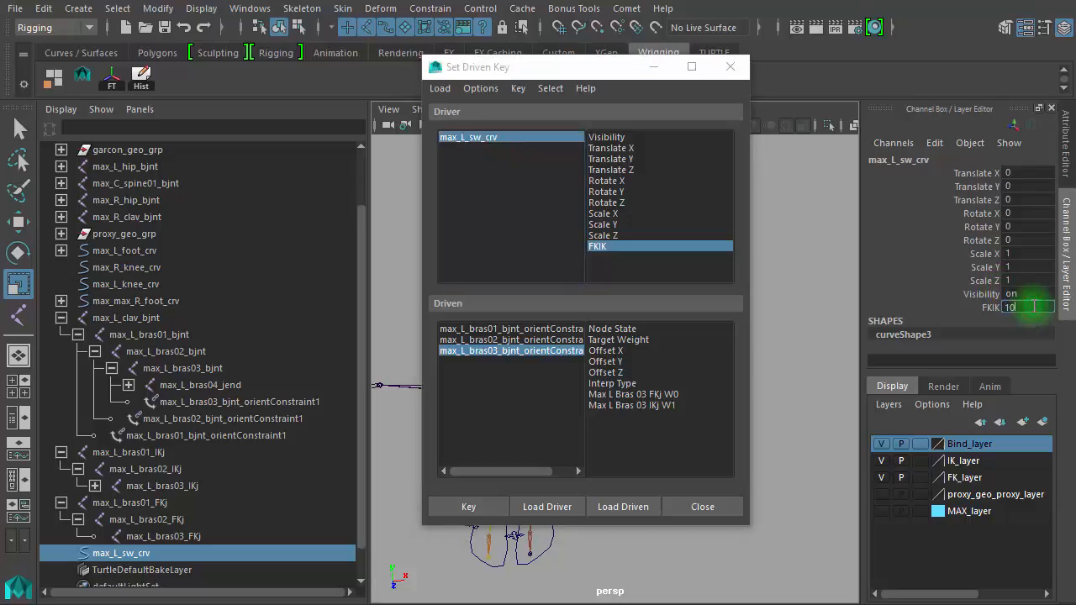
type("10")
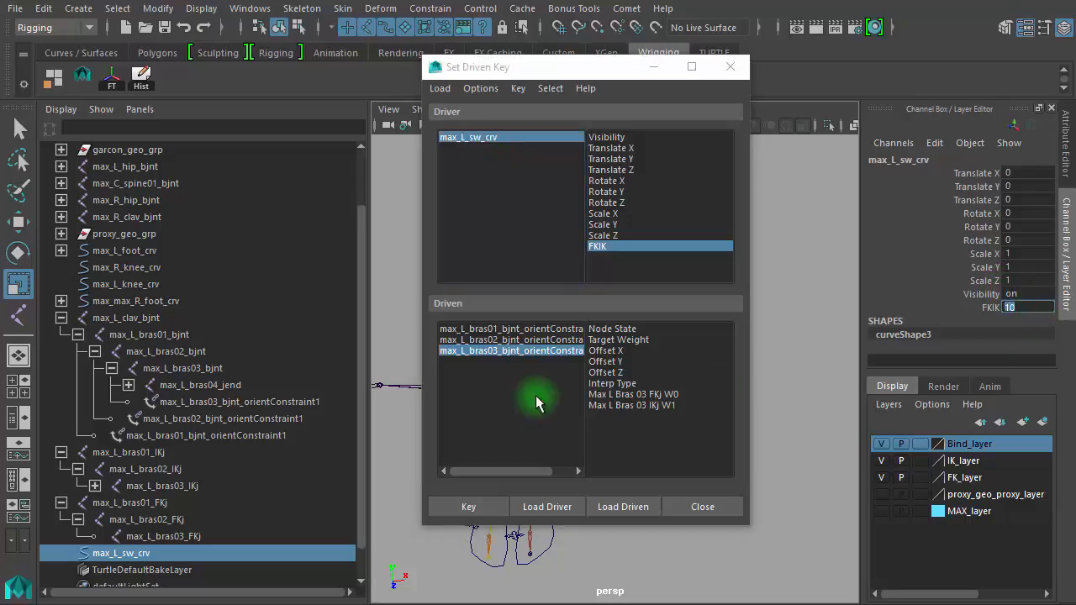
- Set the bras01 orient constraint's FKj W0 to 0 and IKj W1 to 1, and key both weights against FKIK
left_click(511, 330)
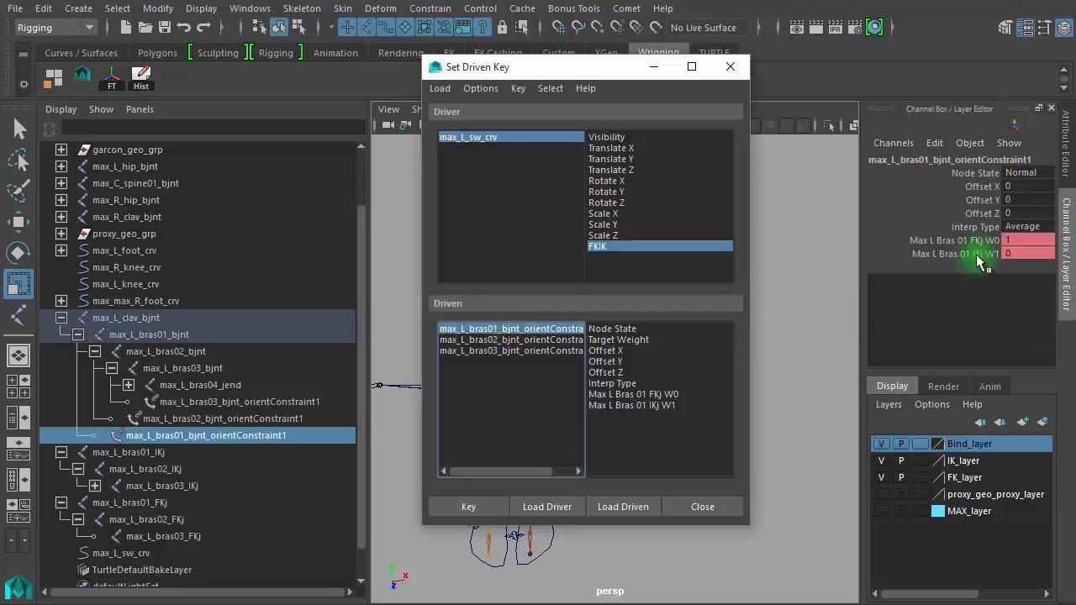
double_click(1032, 241)
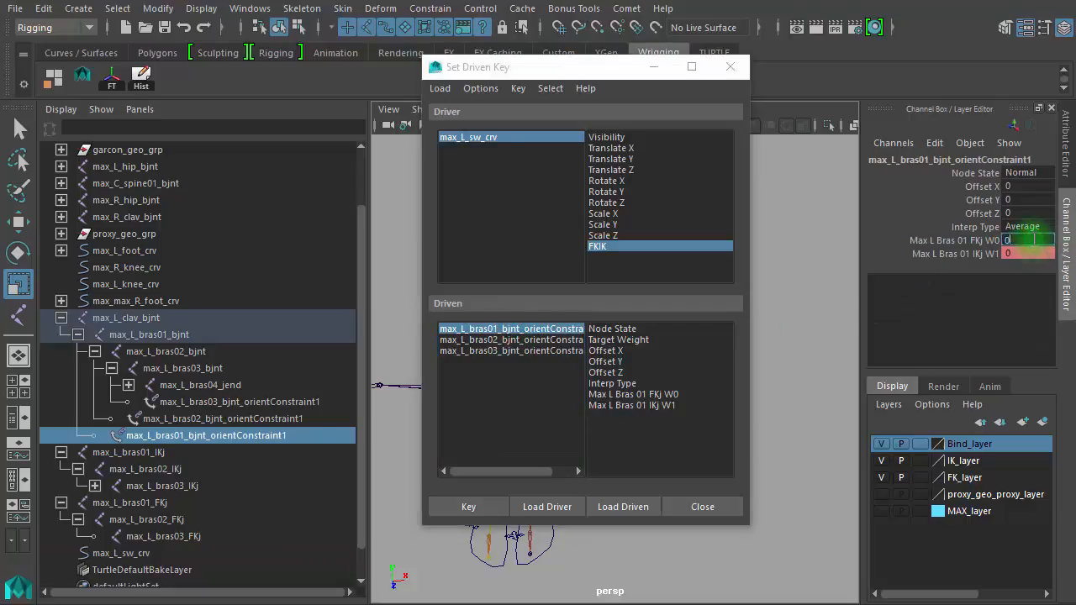
left_click(1017, 269)
double_click(1014, 254)
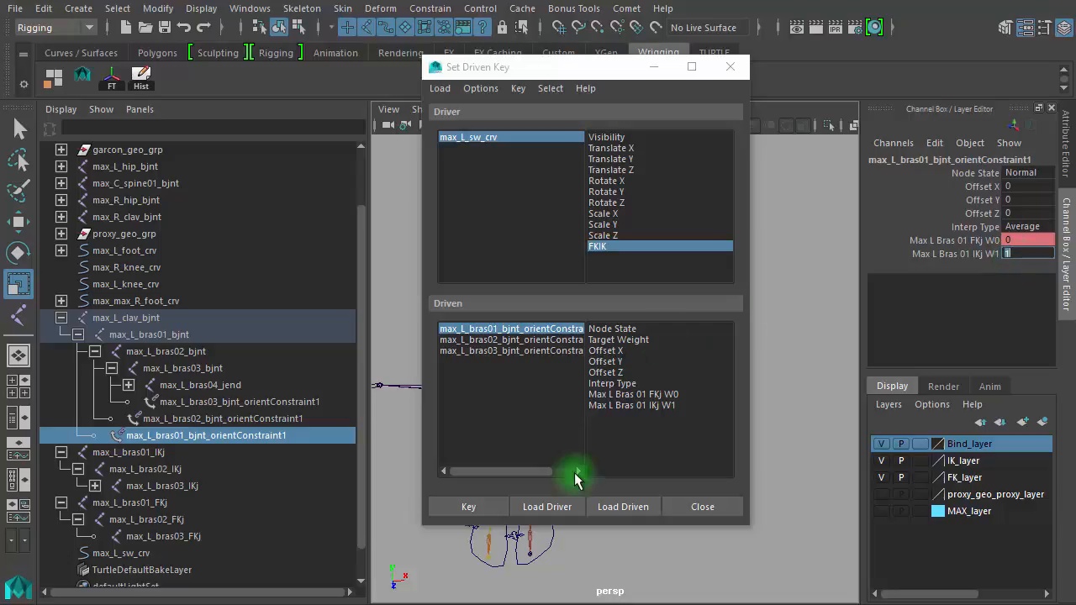
left_click(465, 506)
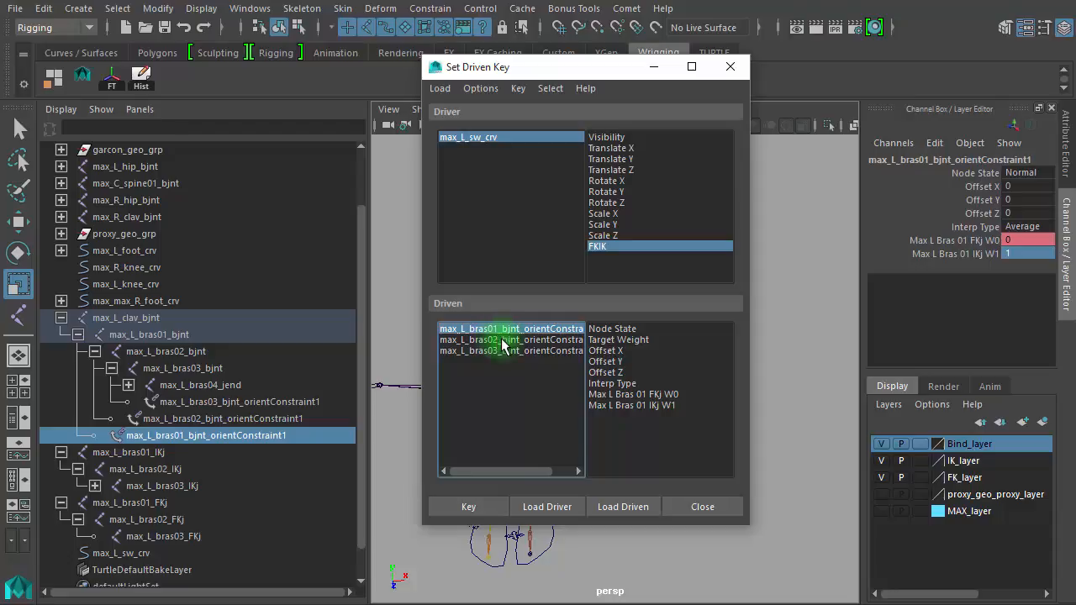
mouse_move(673, 396)
left_mouse_down()
mouse_move(673, 412)
mouse_move(659, 414)
left_mouse_up()
left_click(469, 508)
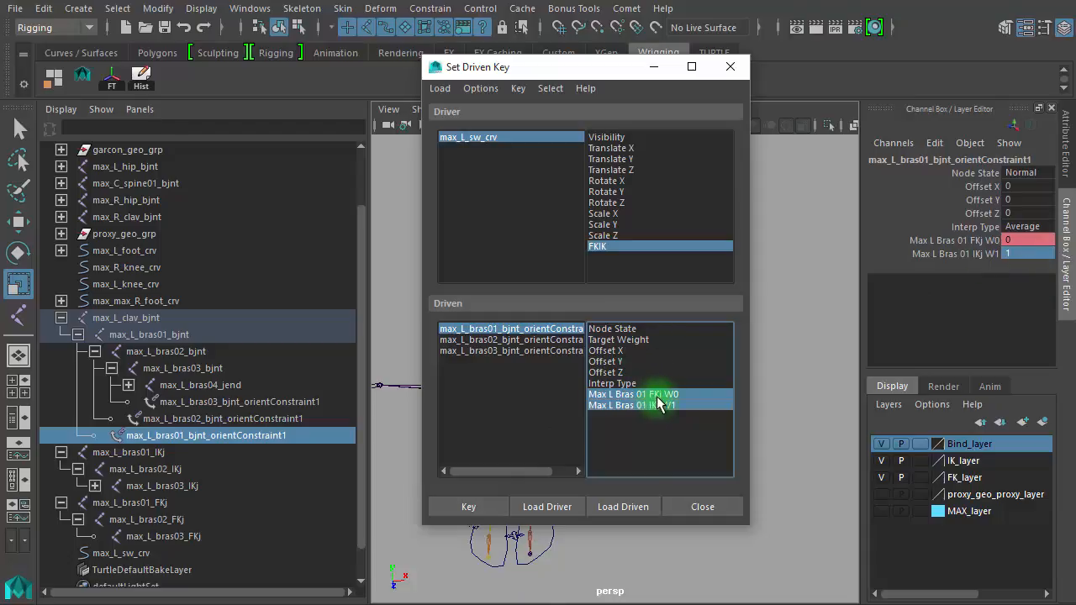
- Set FKj W0 to 0 and IKj W1 to 1 on the bras02 and bras03 orient constraints
left_click(551, 341)
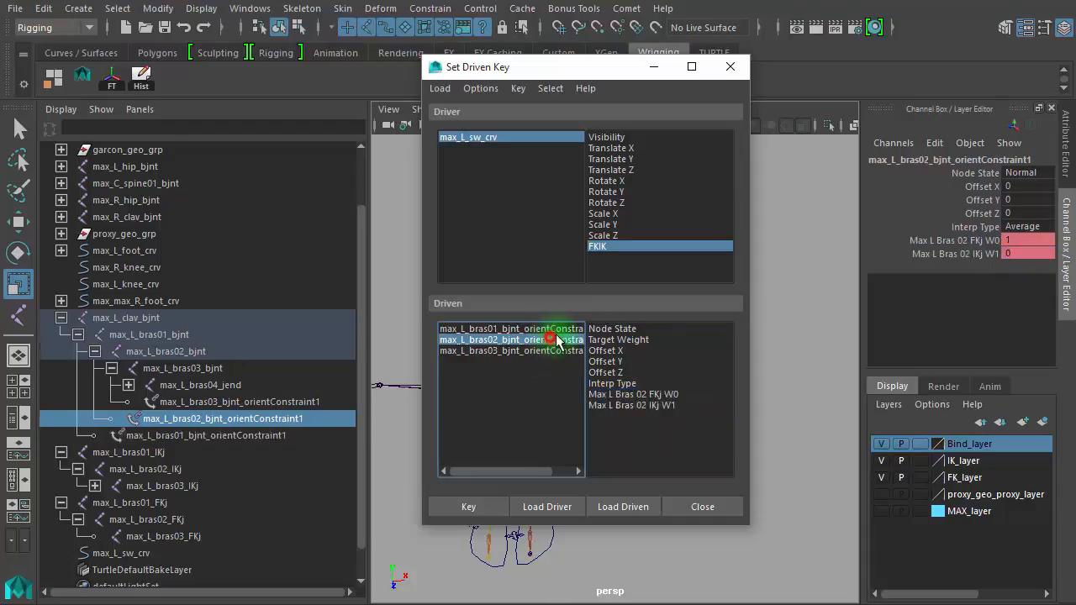
double_click(1016, 241)
type("0")
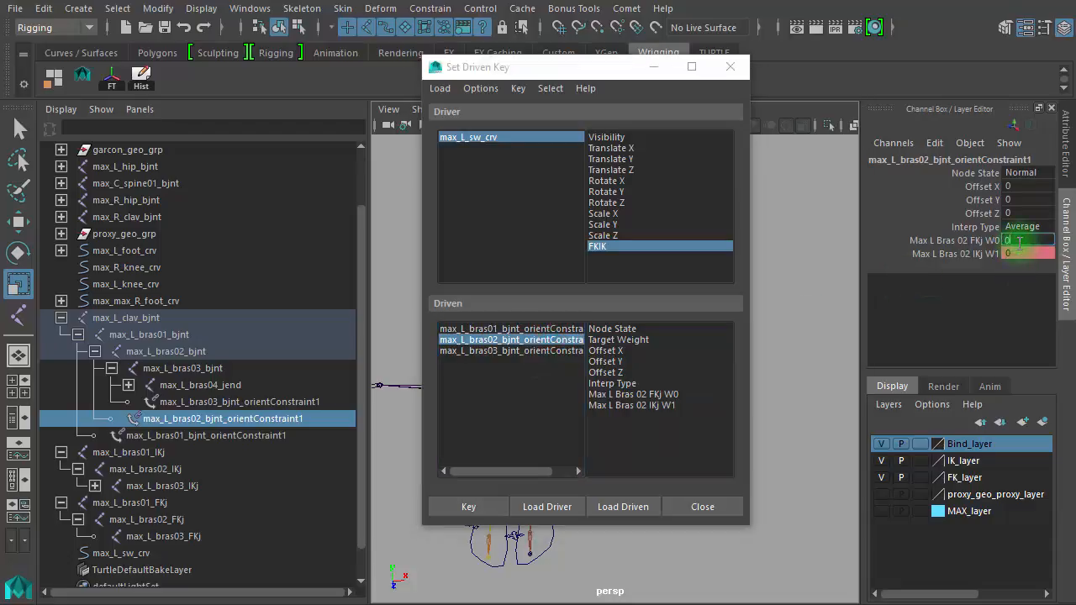
double_click(1027, 254)
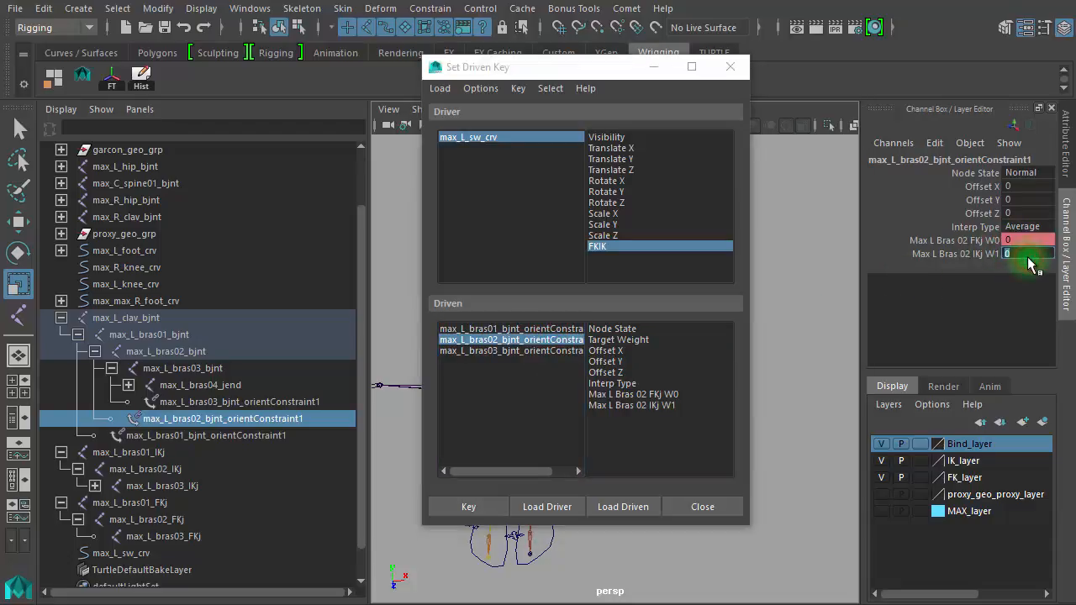
type("1")
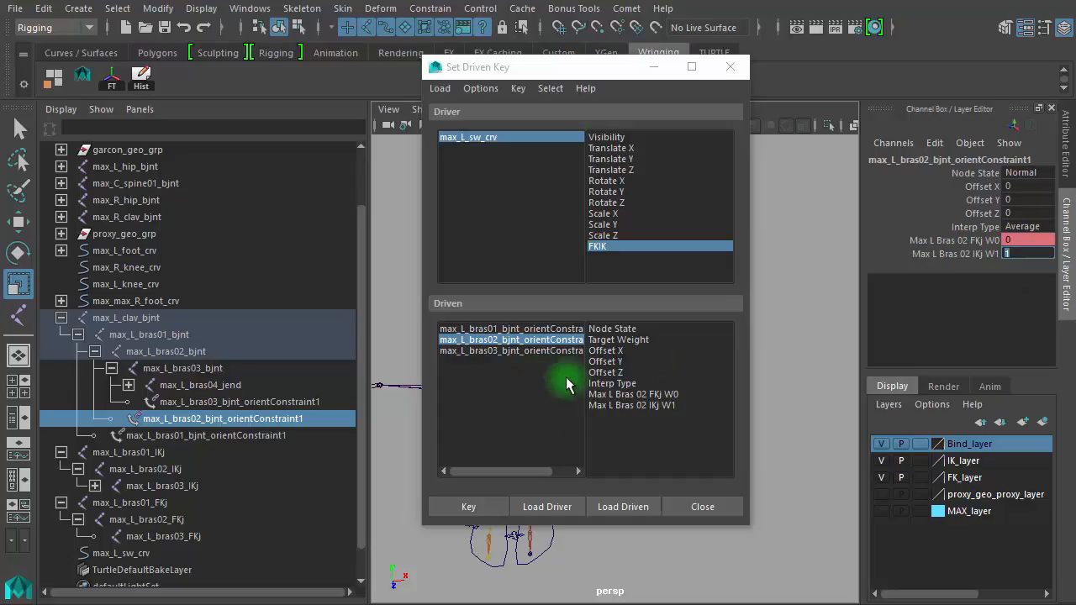
left_click(559, 351)
double_click(1024, 240)
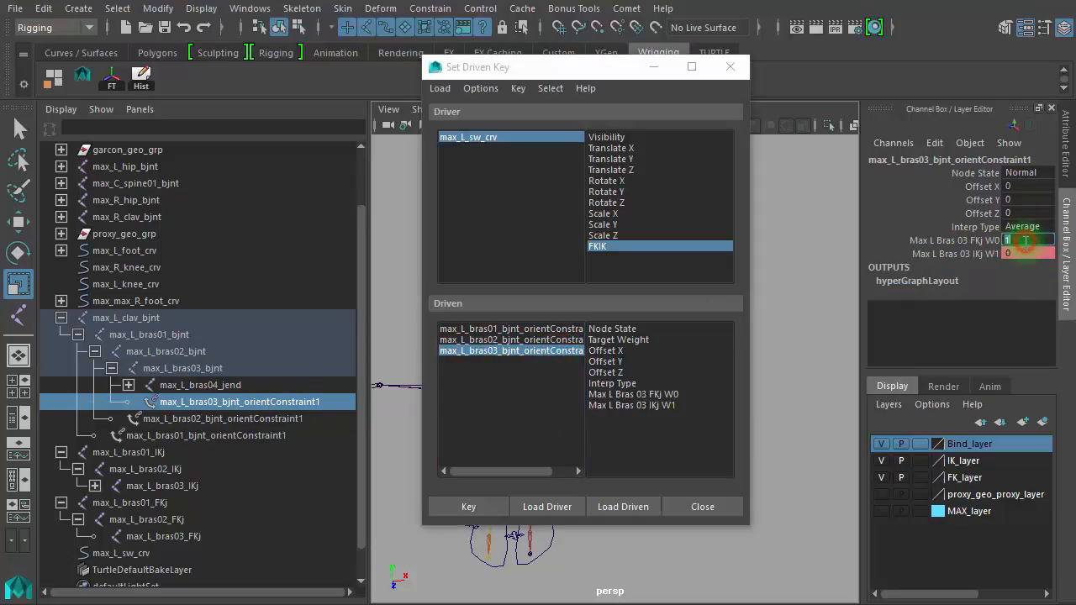
type("0")
double_click(1047, 253)
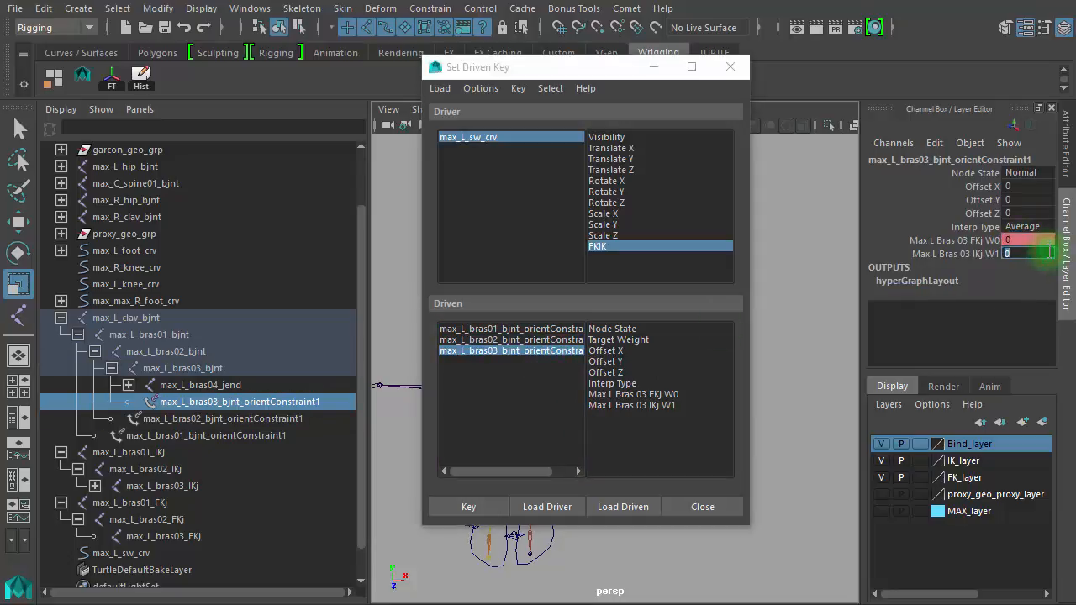
- Key the FKj W0 and IKj W1 weights of the bras02 and bras03 constraints against FKIK at 10, and close Set Driven Key
left_click(534, 340)
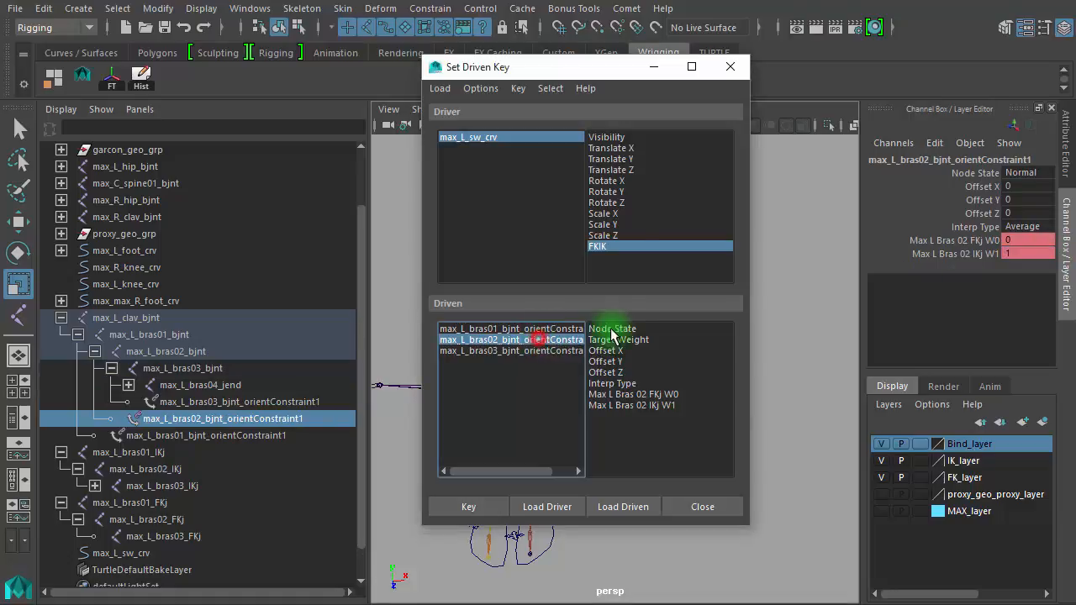
left_click(534, 350)
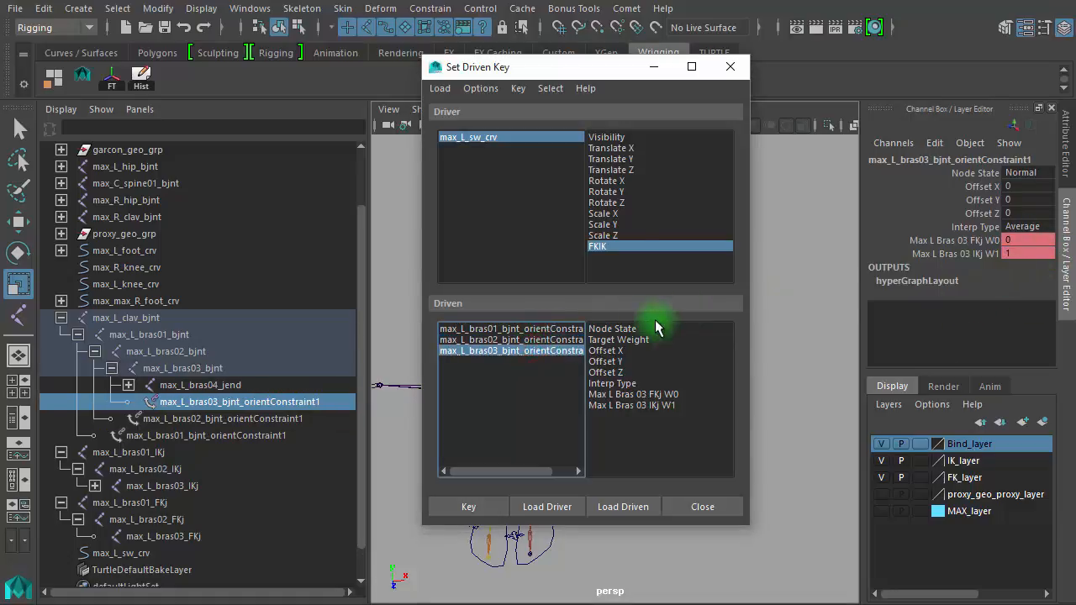
left_click(564, 340)
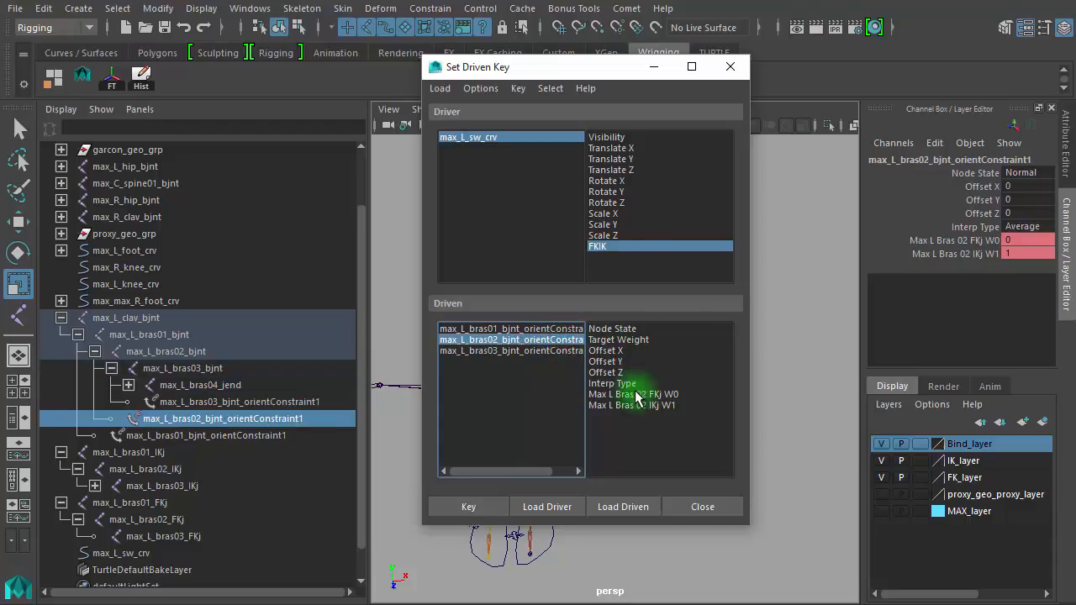
left_click_drag(636, 395, 636, 407)
left_click(472, 505)
left_click(514, 350)
left_click_drag(620, 394, 629, 405)
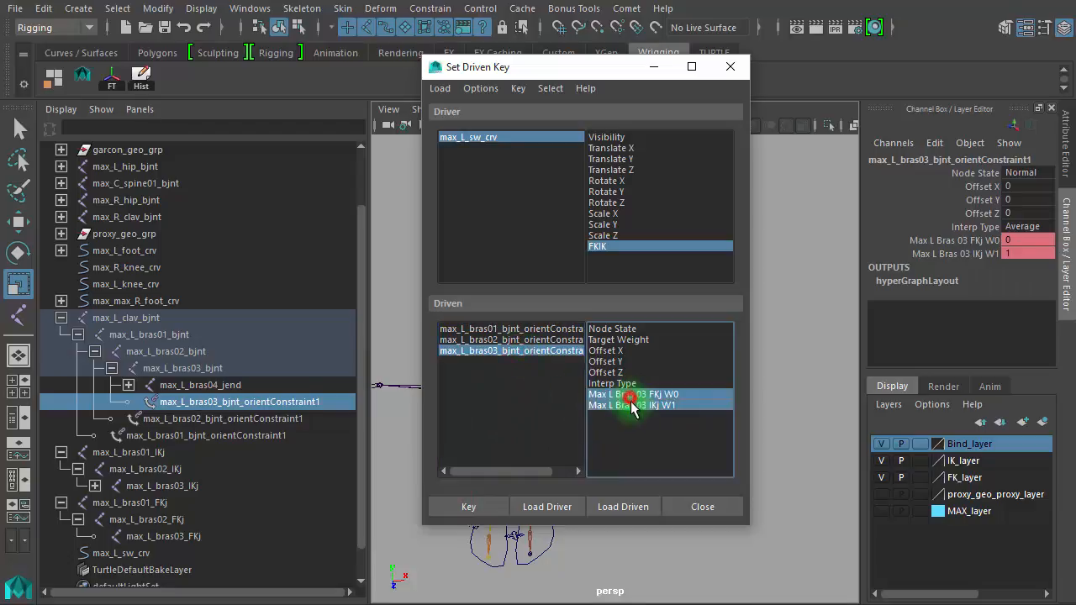
left_click(491, 514)
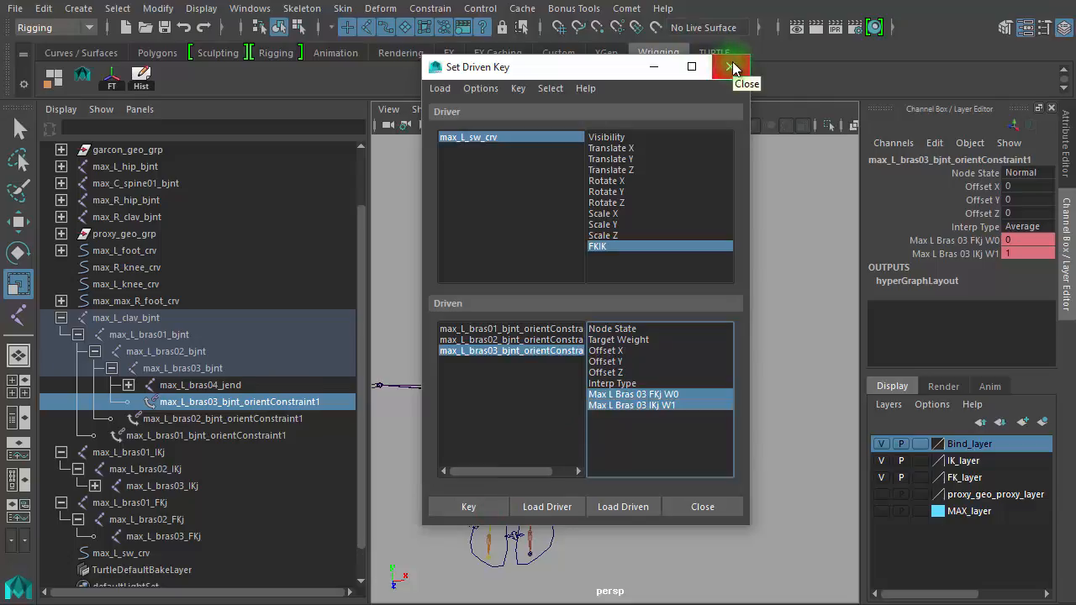
left_click(733, 67)
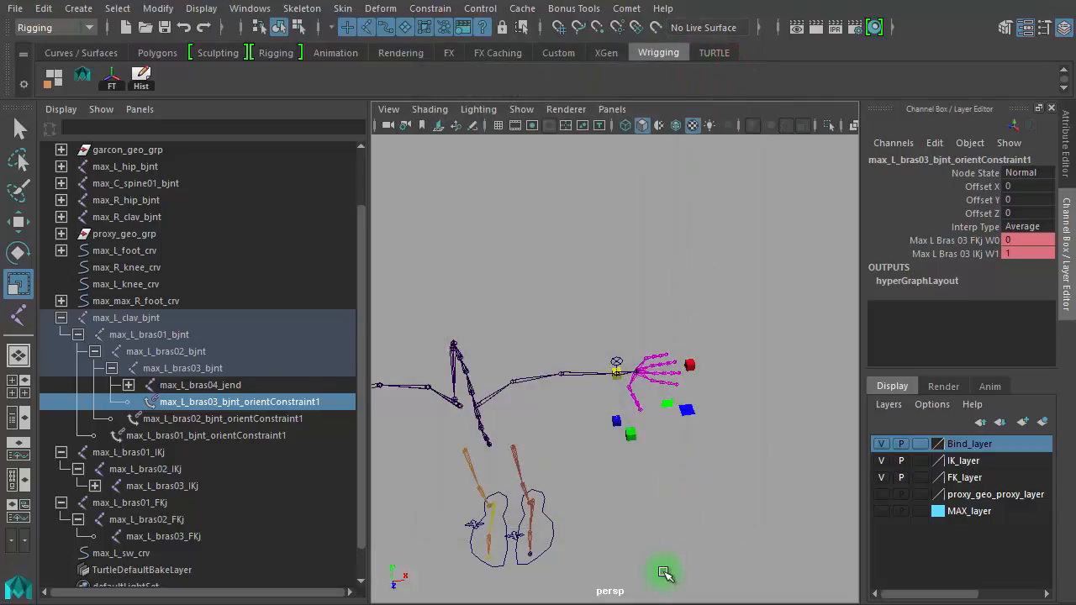
- Hide Bind_layer and IK_layer so that only the FK_layer arm joints are displayed
left_click_drag(666, 526, 612, 480, "alt")
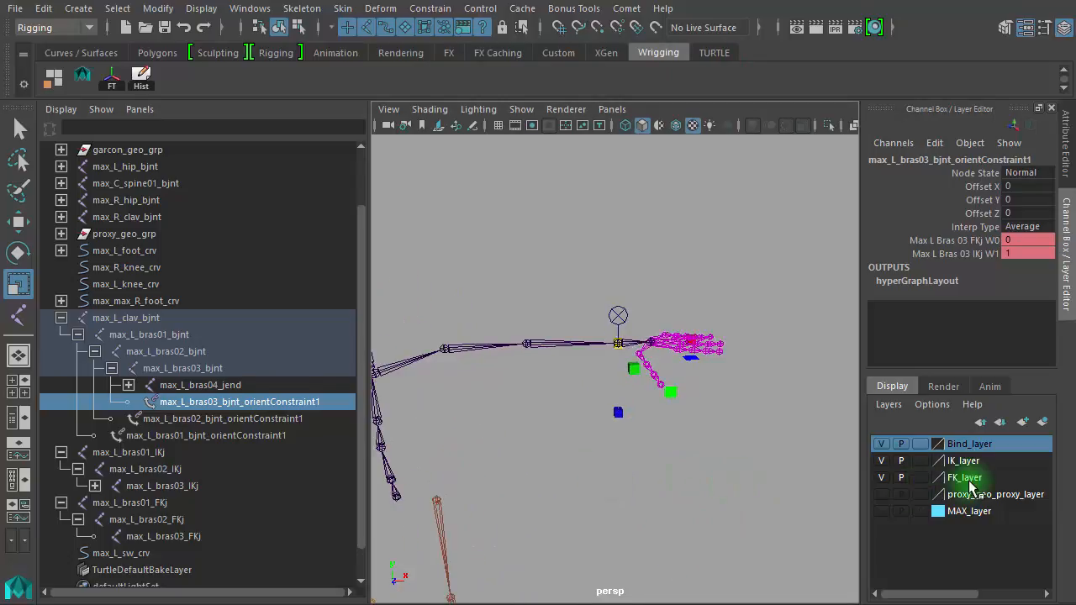
left_click(880, 444)
left_click(880, 460)
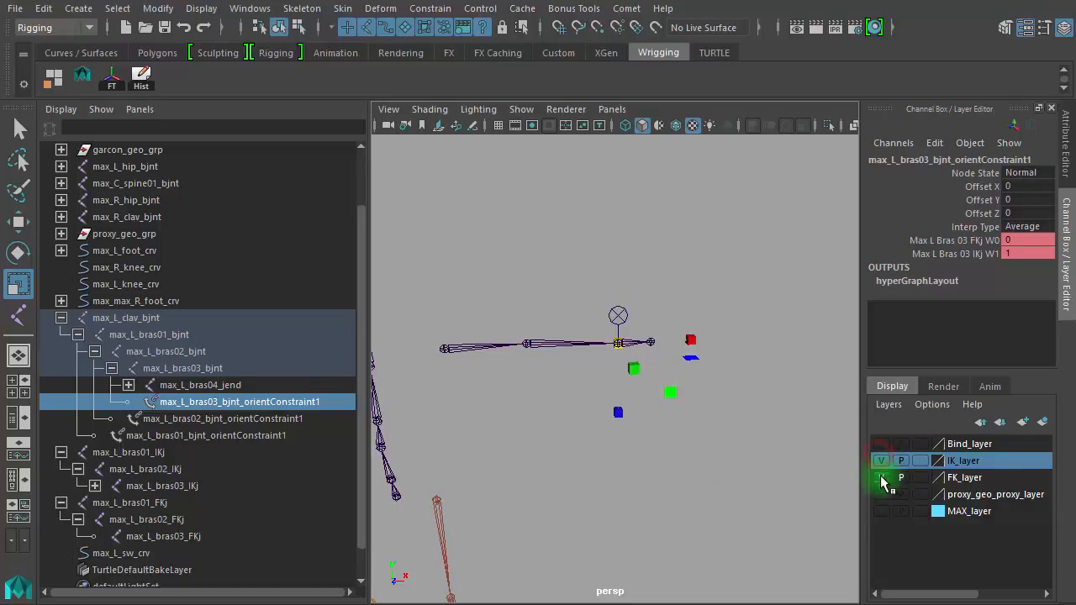
left_click(881, 461)
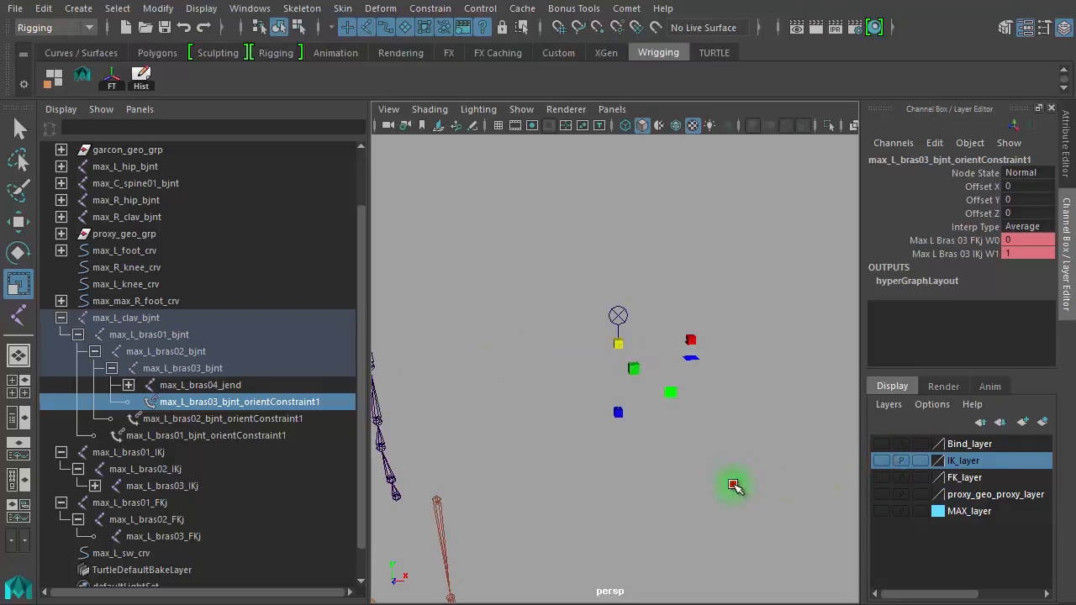
left_click(733, 485)
middle_click_drag(608, 415, 714, 425, "alt")
mouse_move(678, 455)
left_mouse_down("alt")
mouse_move(670, 449)
mouse_move(678, 457)
left_mouse_up("alt")
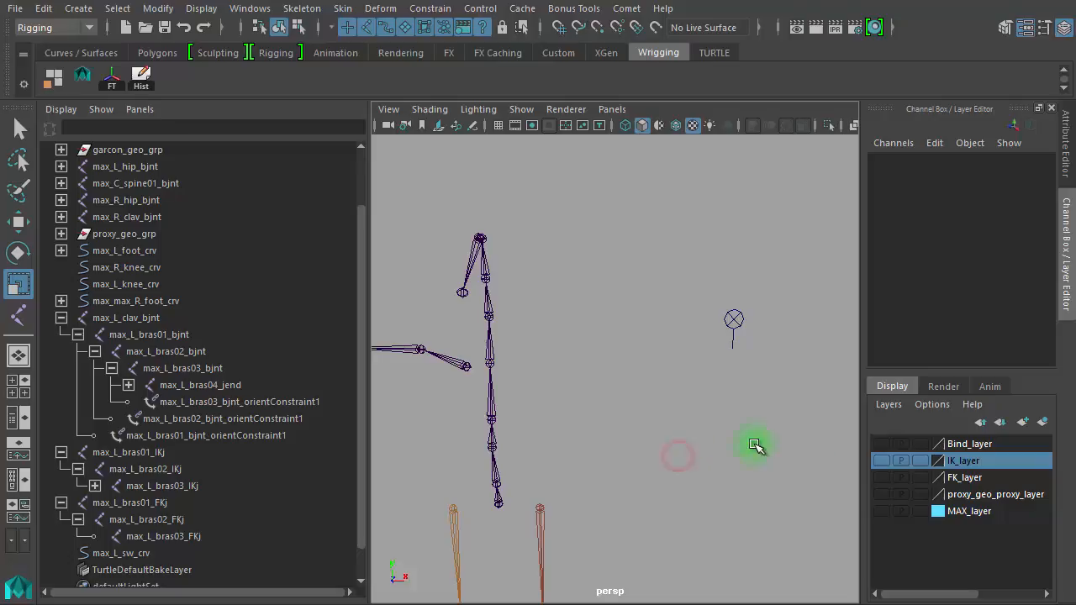
left_click(881, 479)
- Raise the FK arm by rotating max_L_bras01_FKj about 64° and max_L_bras02_FKj about 36° in Y, and deselect it
left_click(573, 346)
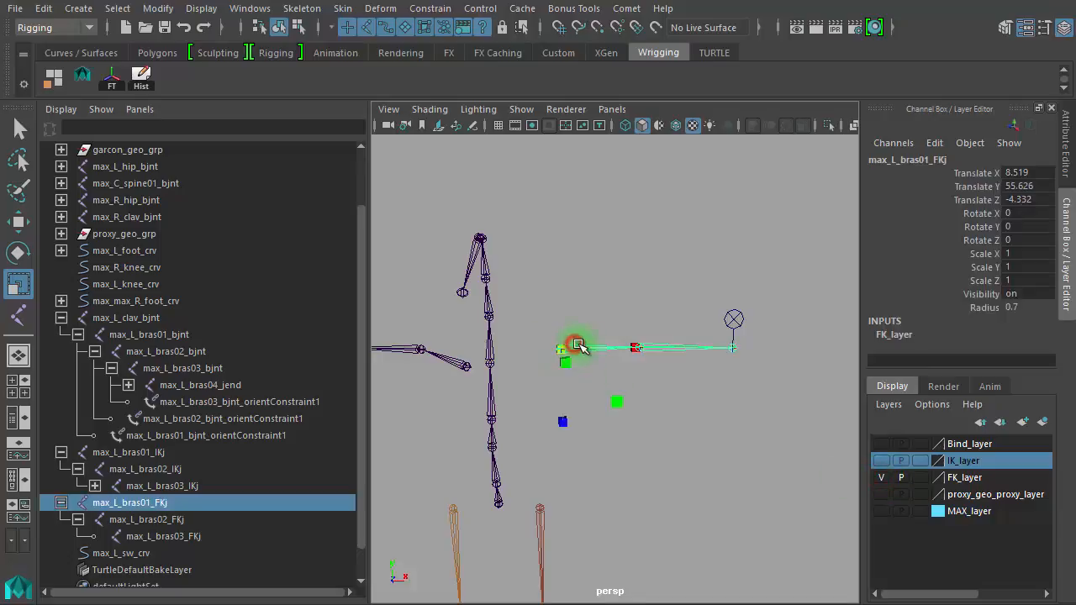
key("w")
key("e")
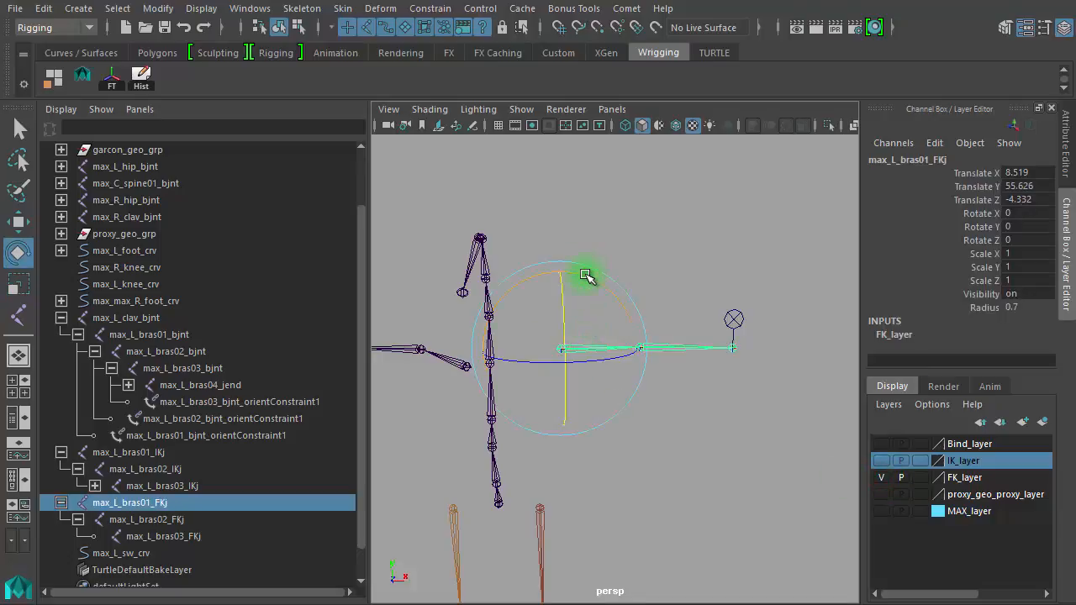
left_click_drag(586, 276, 474, 263)
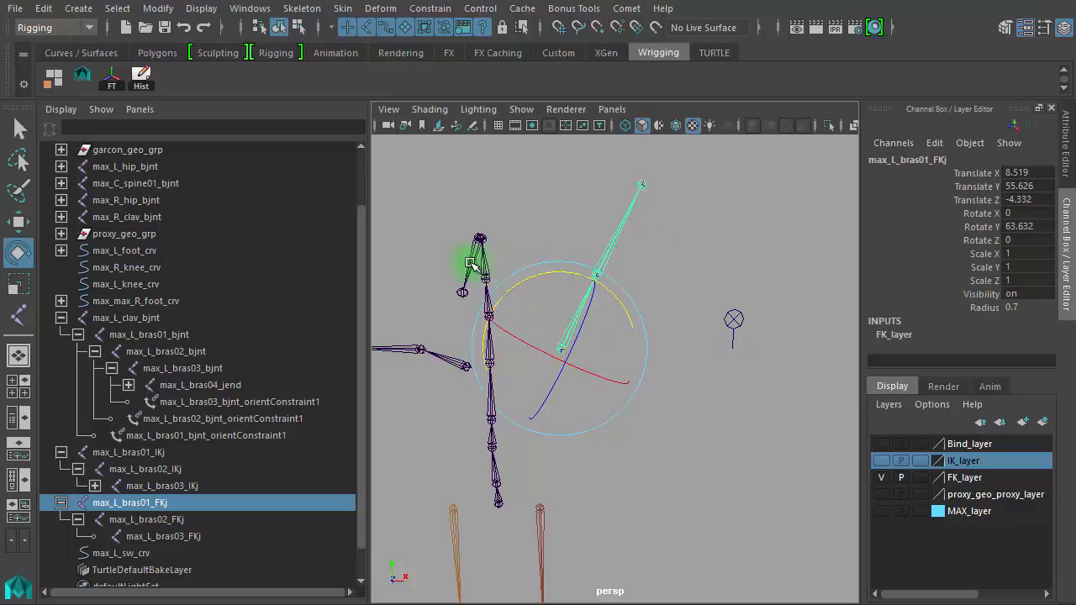
left_click(615, 239)
left_click_drag(565, 202, 491, 212)
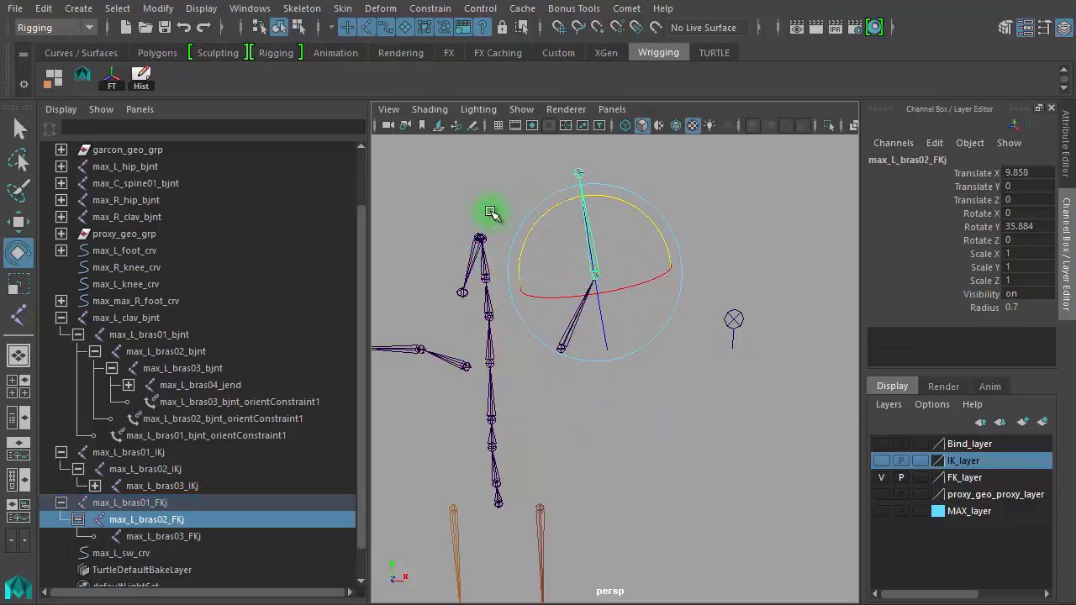
left_click(714, 173)
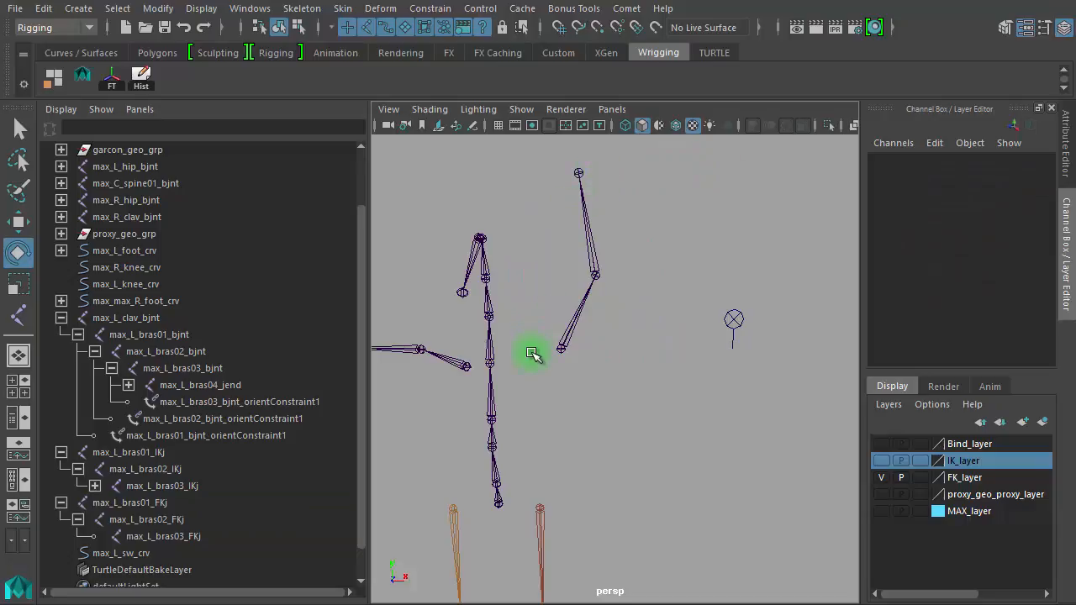
- Display IK_layer and lower the IK arm diagonally by rotating max_L_bras01_IKj at the shoulder, leaving the joints deselected
left_click(882, 462)
left_click_drag(725, 428, 728, 437, "alt")
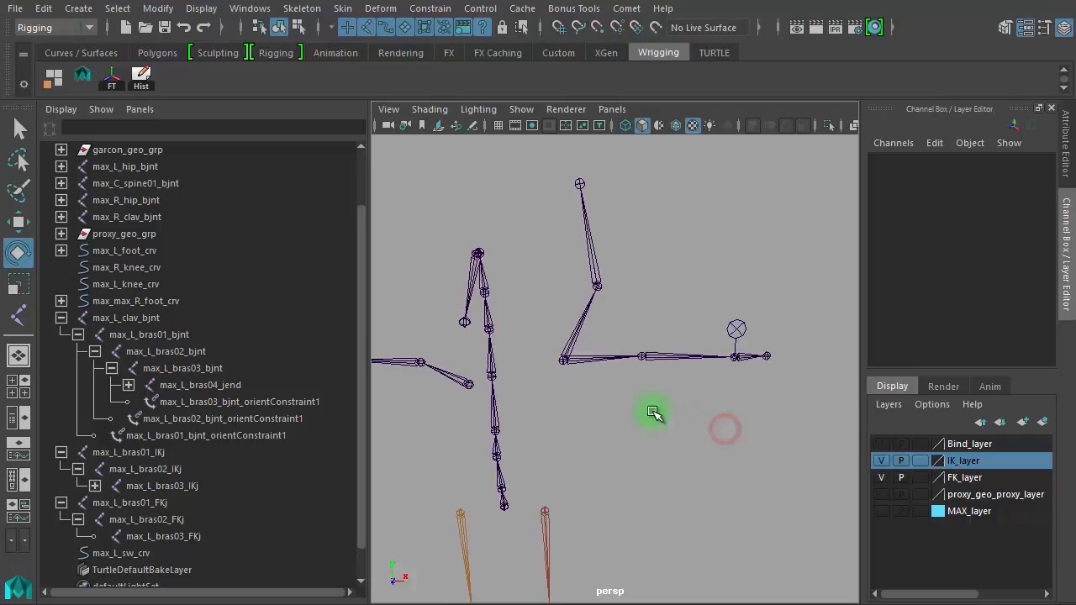
left_click(607, 360)
left_click_drag(617, 306, 629, 486)
left_click(649, 433)
left_click(648, 529)
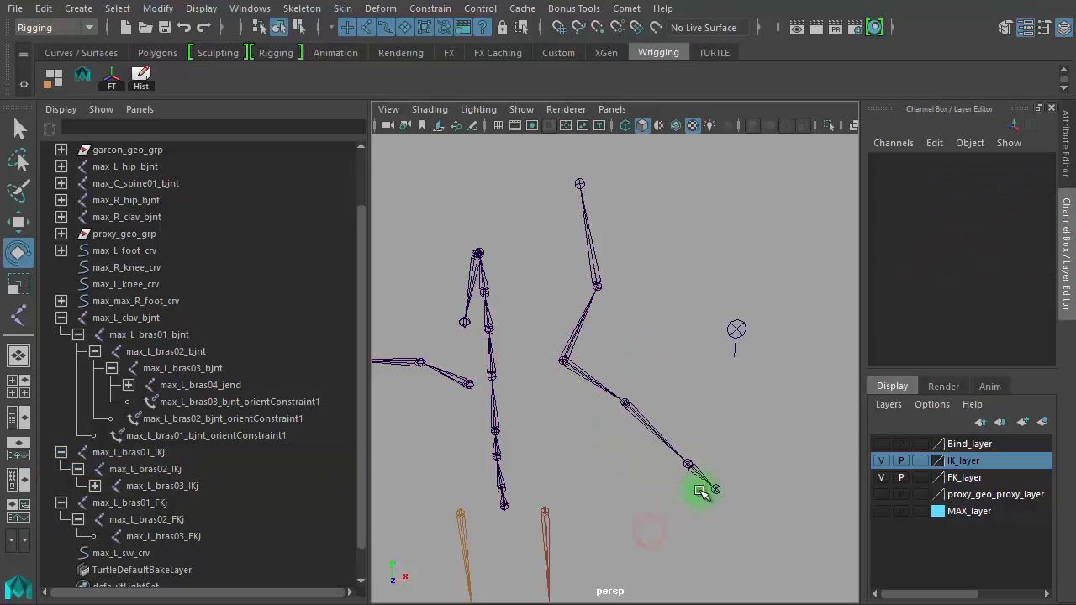
- Bend the IK wrist downward by rotating max_L_bras03_IKj about -28° in Y, and deselect it
left_click(701, 475)
left_click_drag(760, 447, 752, 486)
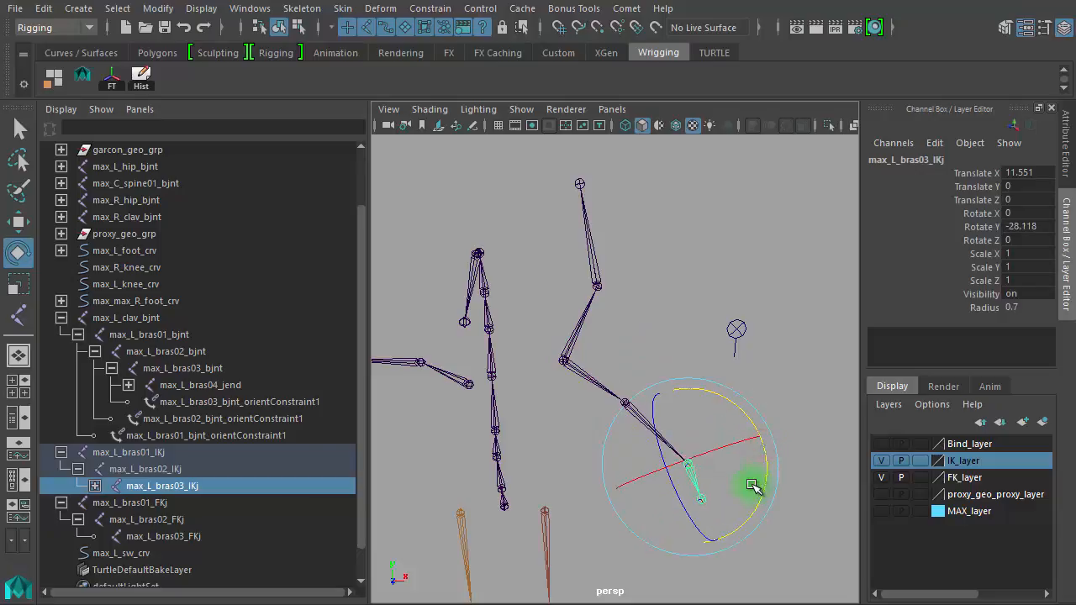
left_click(785, 412)
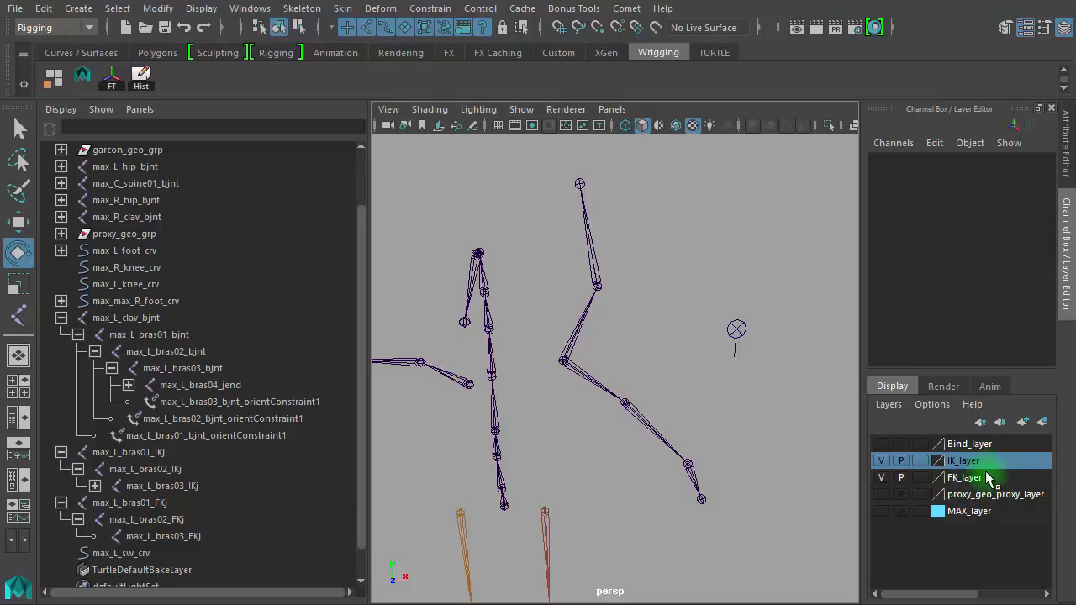
- Display Bind_layer with the FK and IK arms and set FKIK on max_L_sw_crv to 0
left_click(879, 444)
left_click_drag(803, 434, 762, 416, "alt")
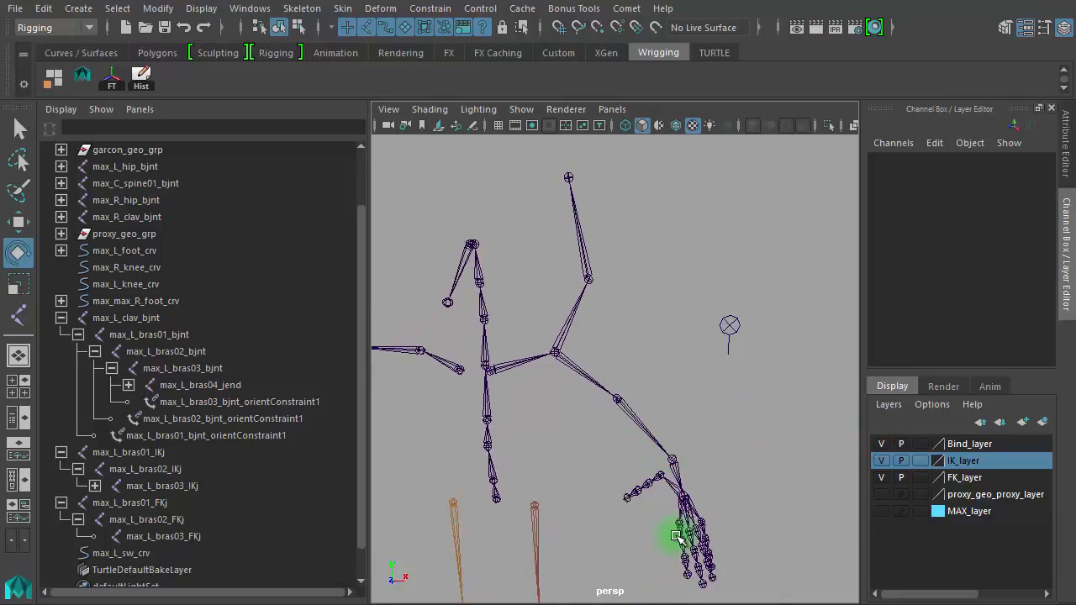
left_click(728, 322)
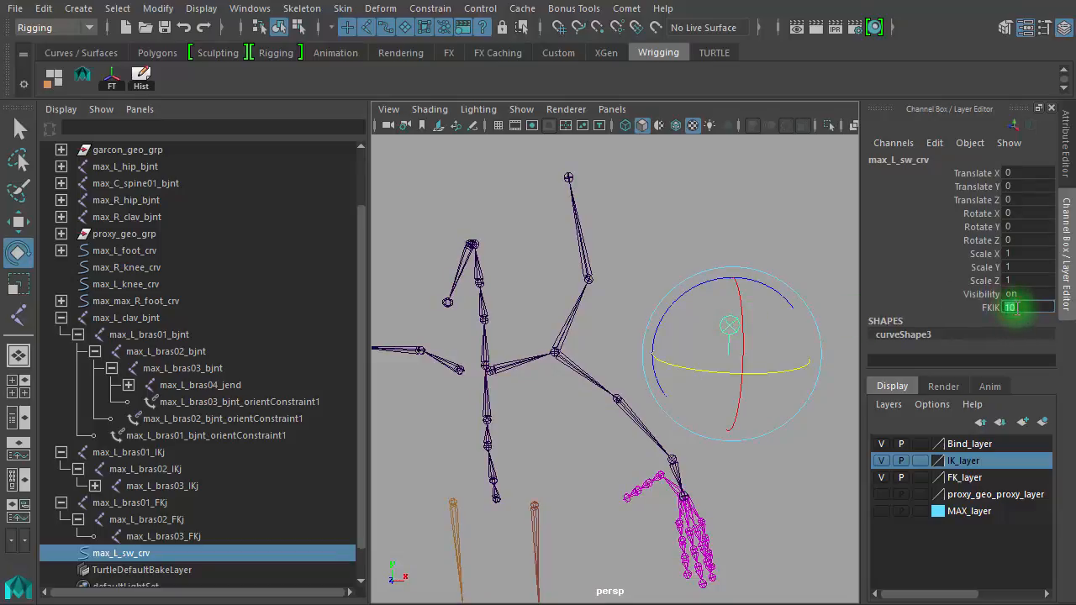
type("0")
key("Return")
- Scrub the FKIK value of max_L_sw_crv up from 0 to test the bind arm's blend from the FK pose towards the IK pose
left_click_drag(745, 240, 680, 220, "alt")
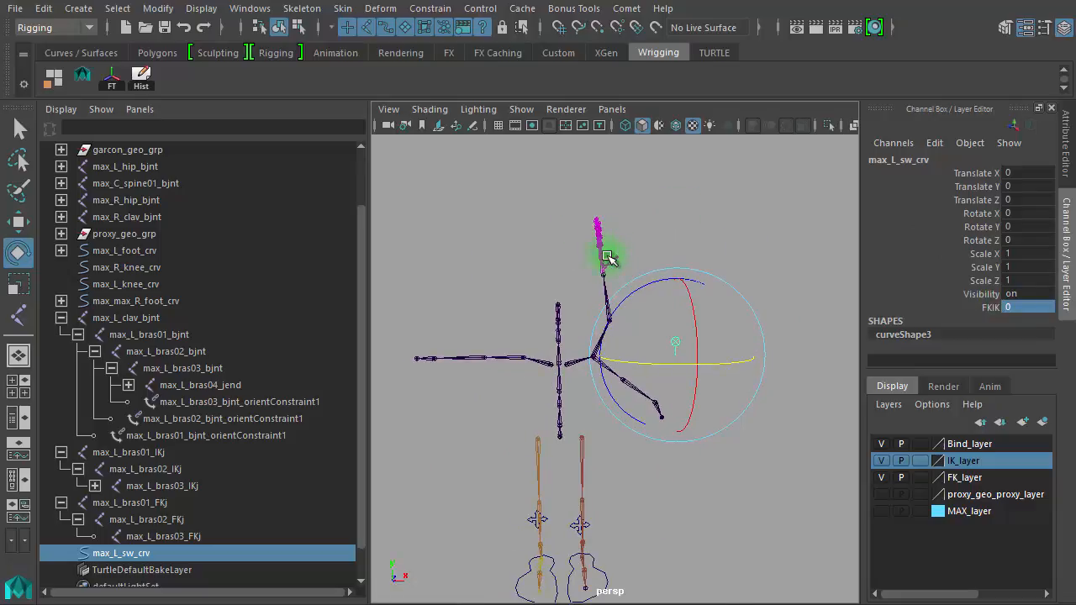
left_click_drag(684, 255, 765, 252, "alt")
left_click(986, 308)
middle_click_drag(644, 227, 632, 265)
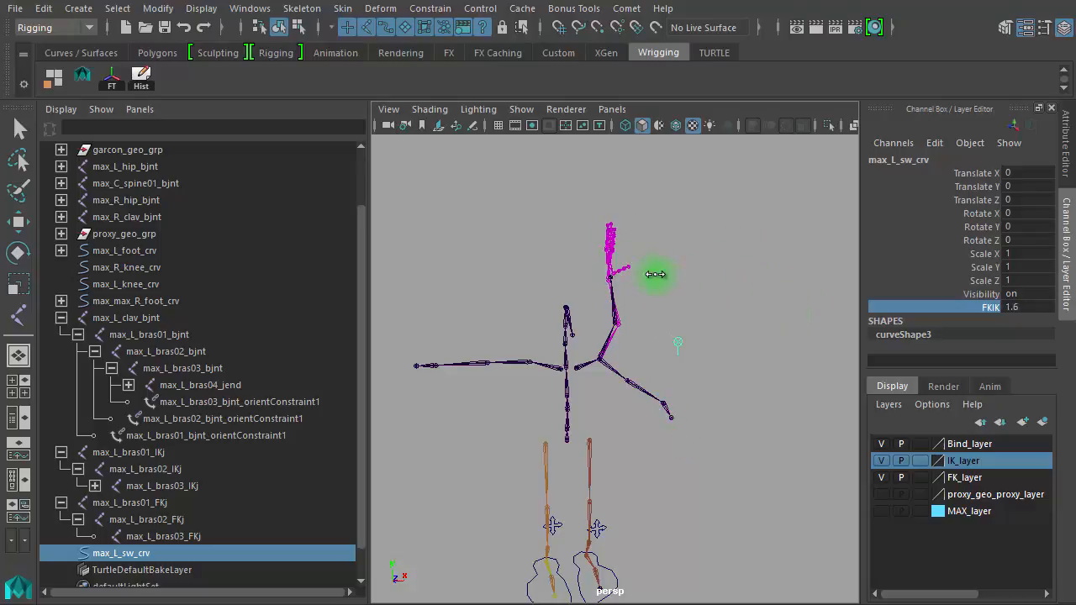